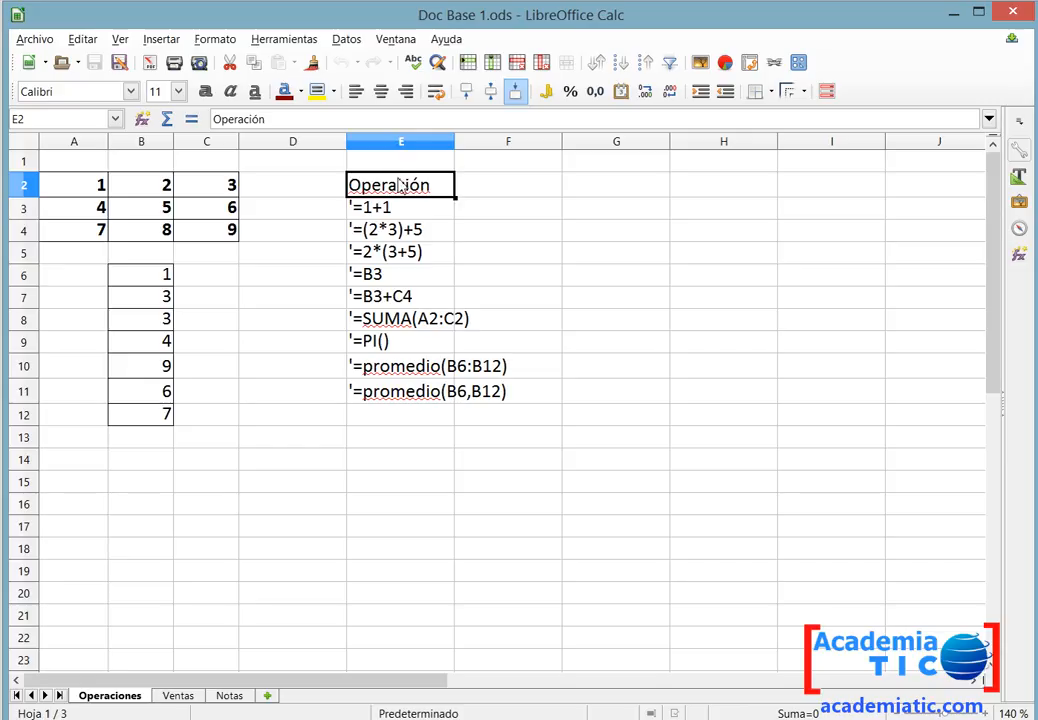
Enter the formula =1+1 in F3, beside its text version in E3.
{"action": "left_click", "coordinate": [510, 196]}
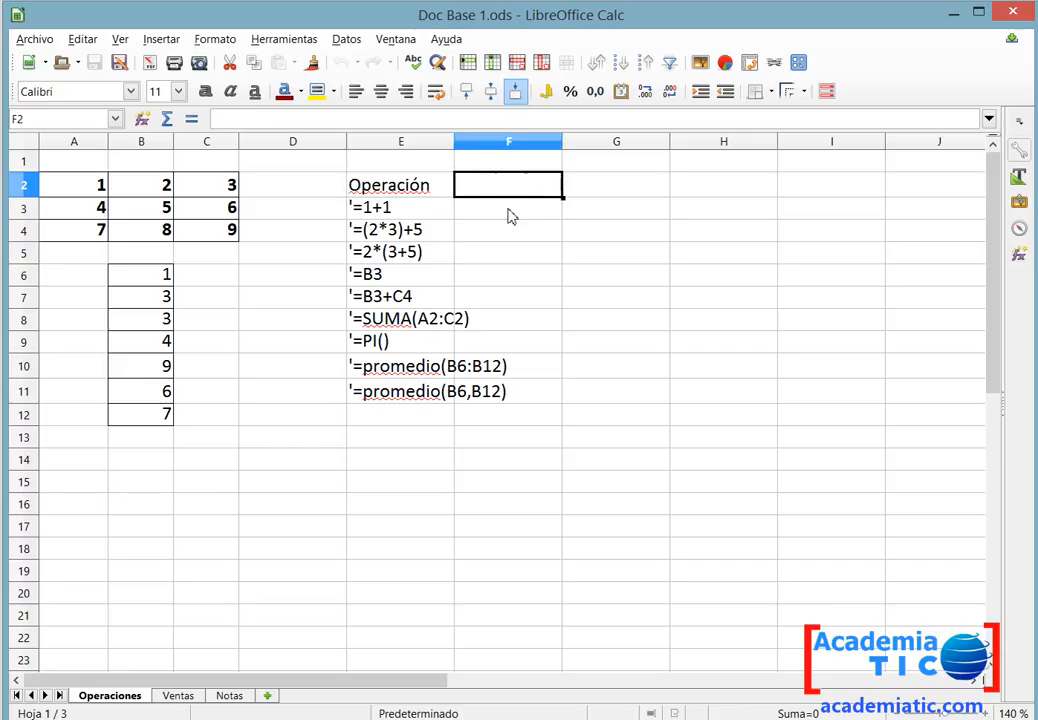
{"action": "left_click", "coordinate": [506, 215]}
{"action": "type", "text": "="}
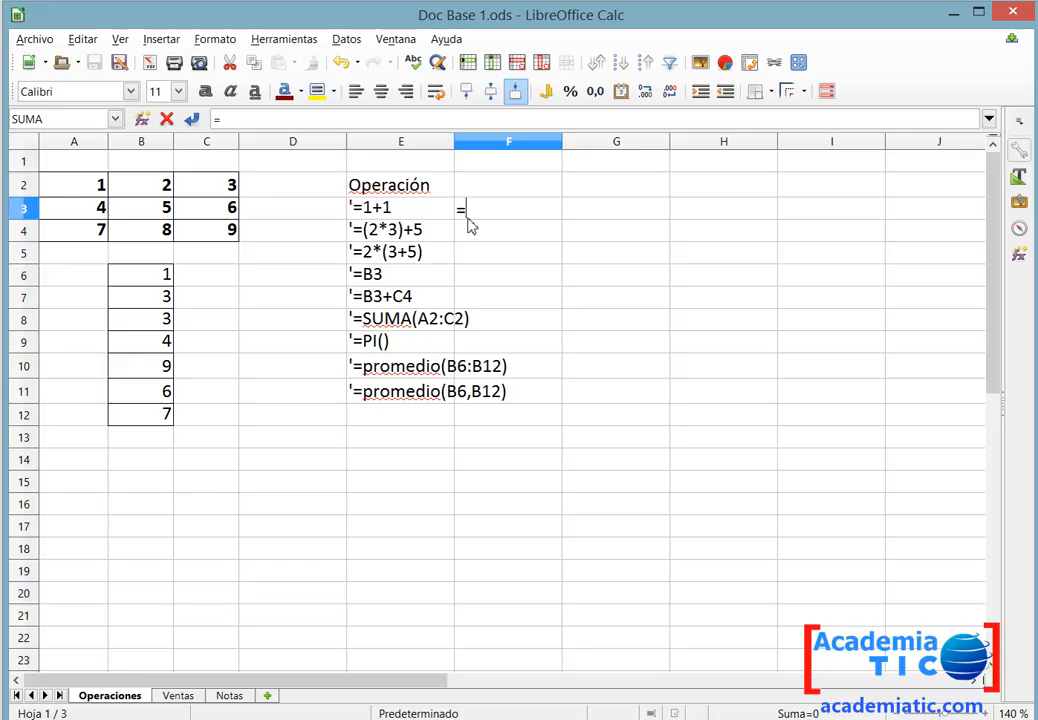
{"action": "type", "text": "1+1"}
{"action": "left_click_drag", "start_coordinate": [465, 210], "coordinate": [506, 212]}
{"action": "left_click", "coordinate": [513, 207]}
{"action": "left_click_drag", "start_coordinate": [469, 210], "coordinate": [458, 210]}
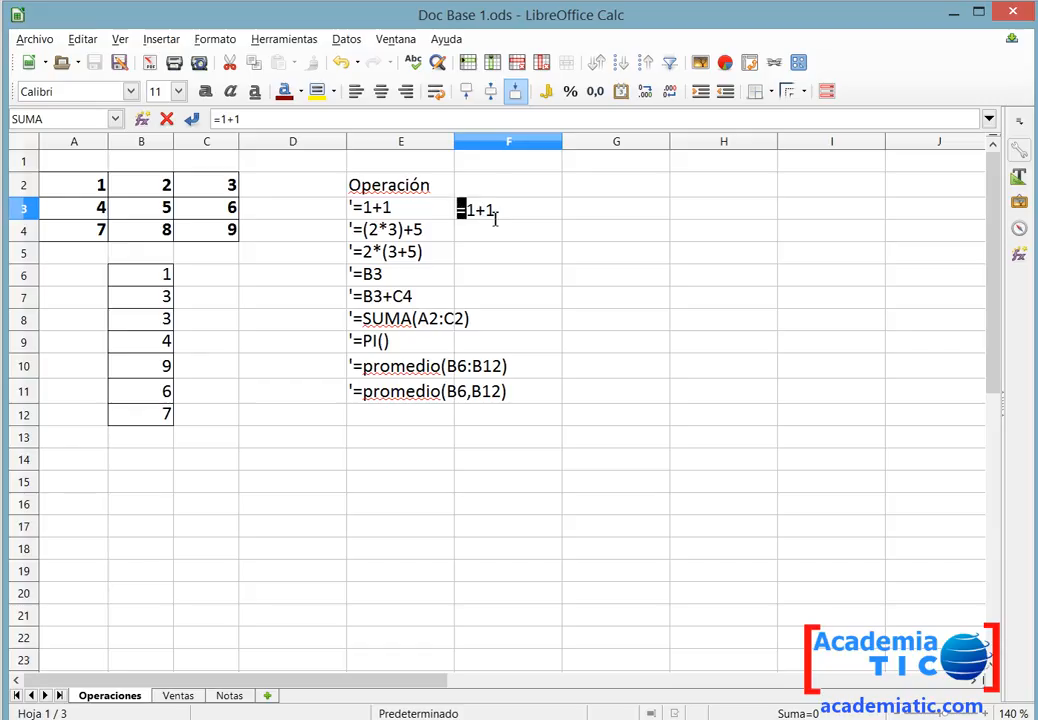
{"action": "key", "text": "Return"}
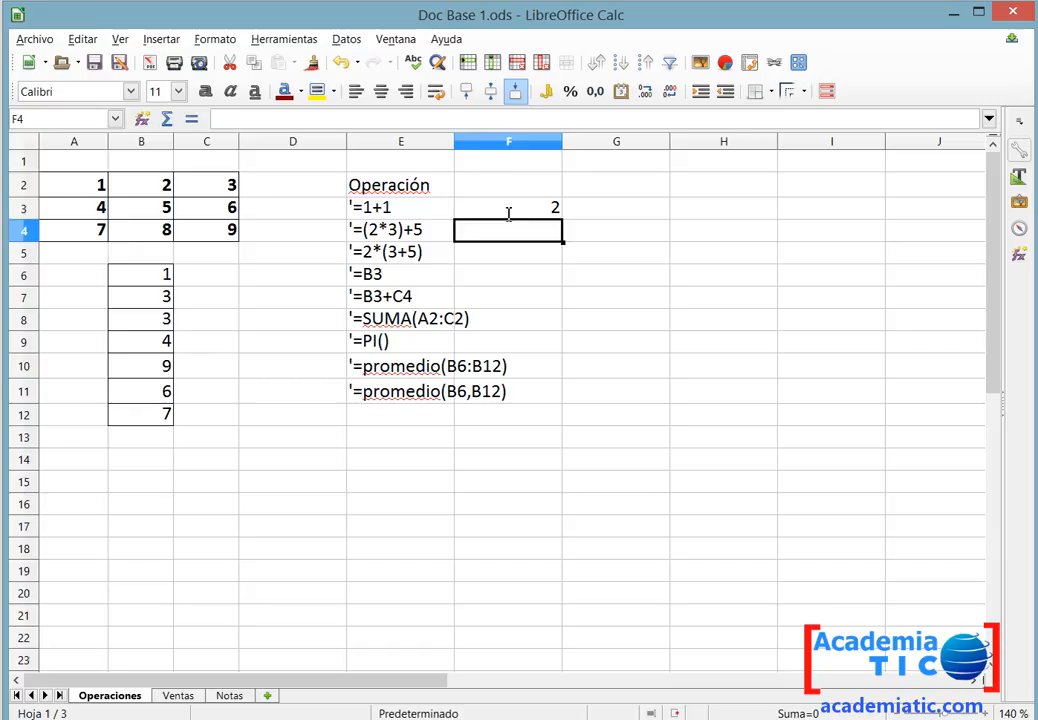
Copy the expression (2*3)+5 from E4's text and enter it as the formula =(2*3)+5 in F4.
{"action": "double_click", "coordinate": [429, 239]}
{"action": "left_click_drag", "start_coordinate": [442, 233], "coordinate": [365, 232]}
{"action": "key", "text": "ctrl+c"}
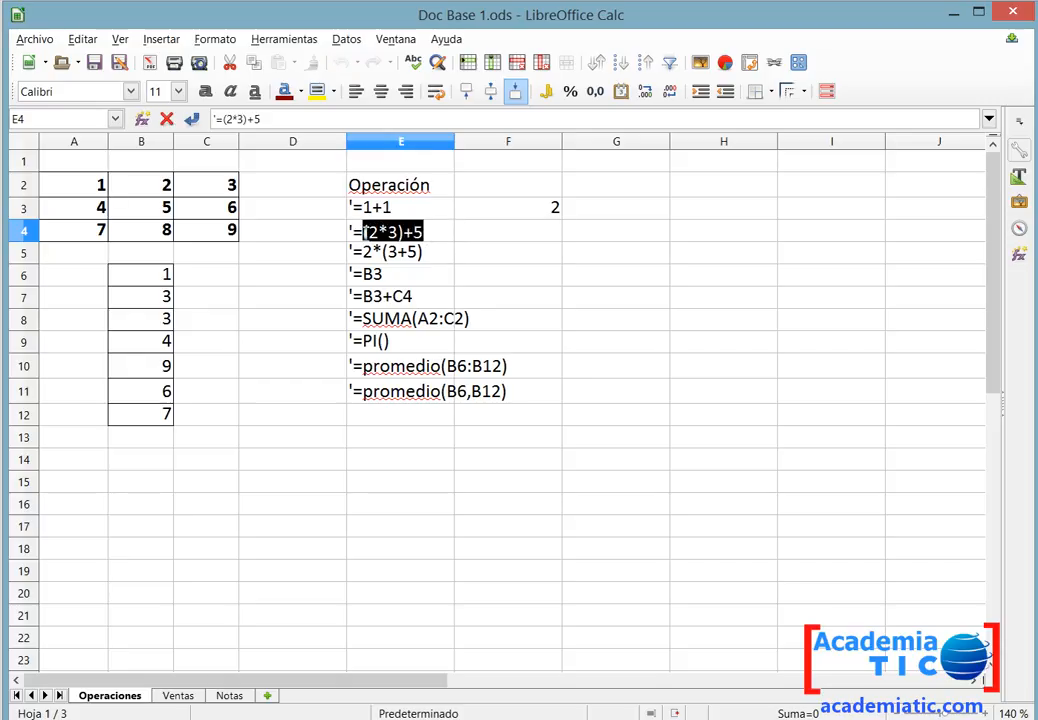
{"action": "left_click", "coordinate": [456, 231]}
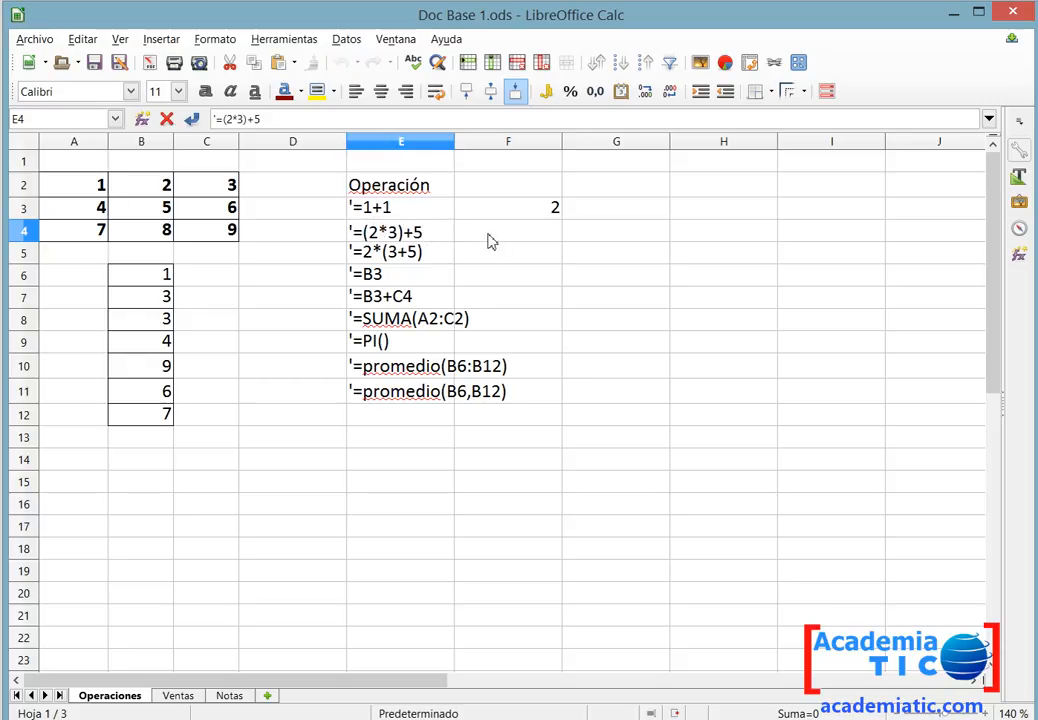
{"action": "left_click", "coordinate": [489, 241]}
{"action": "left_click", "coordinate": [489, 241]}
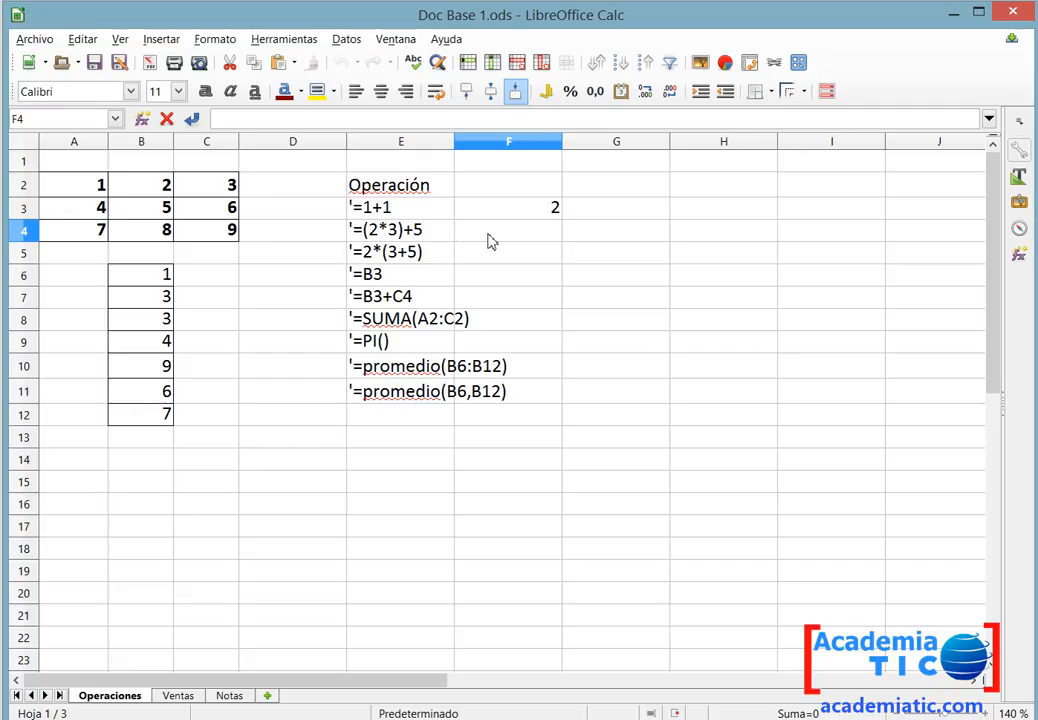
{"action": "key", "text": "ctrl+v"}
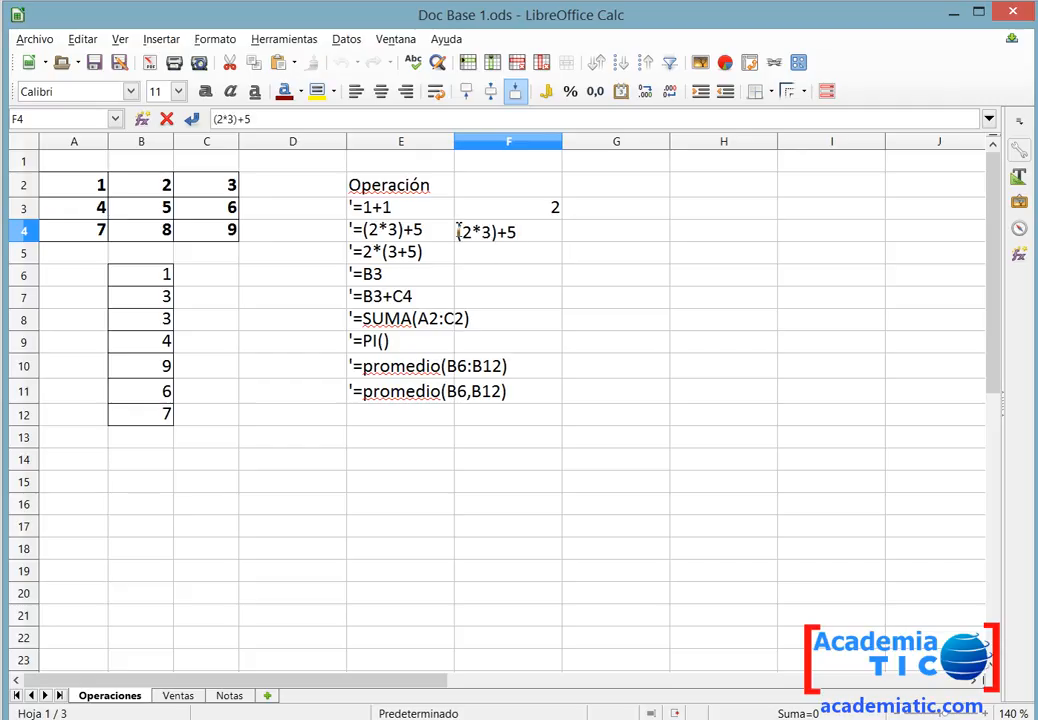
{"action": "left_click", "coordinate": [488, 232]}
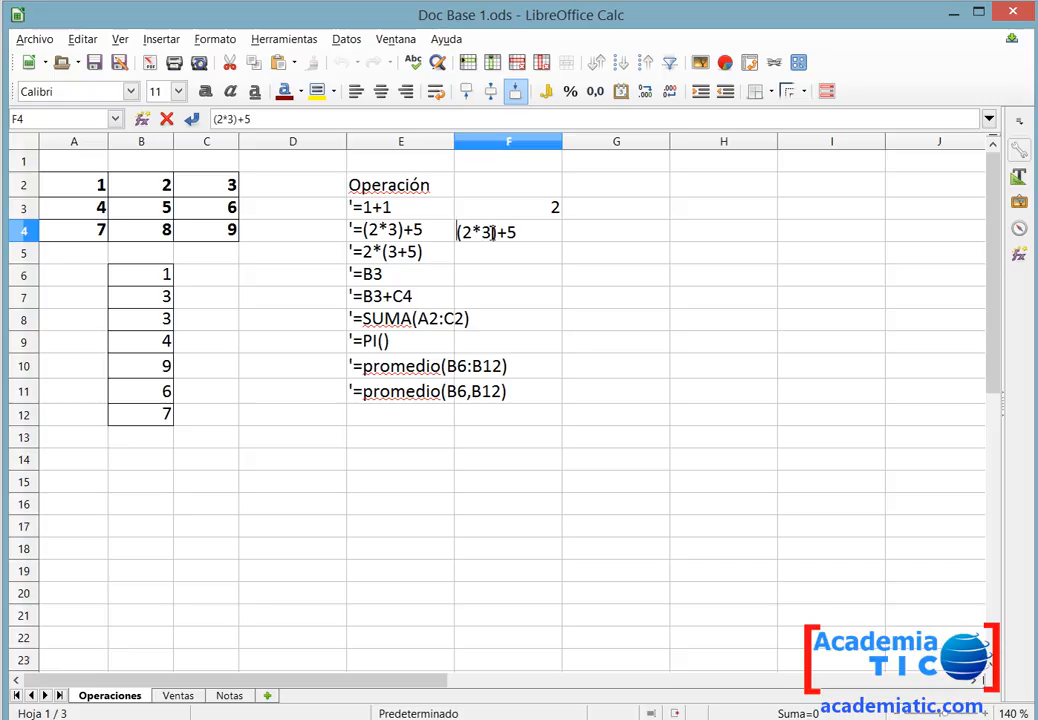
{"action": "key", "text": "Home"}
{"action": "type", "text": "="}
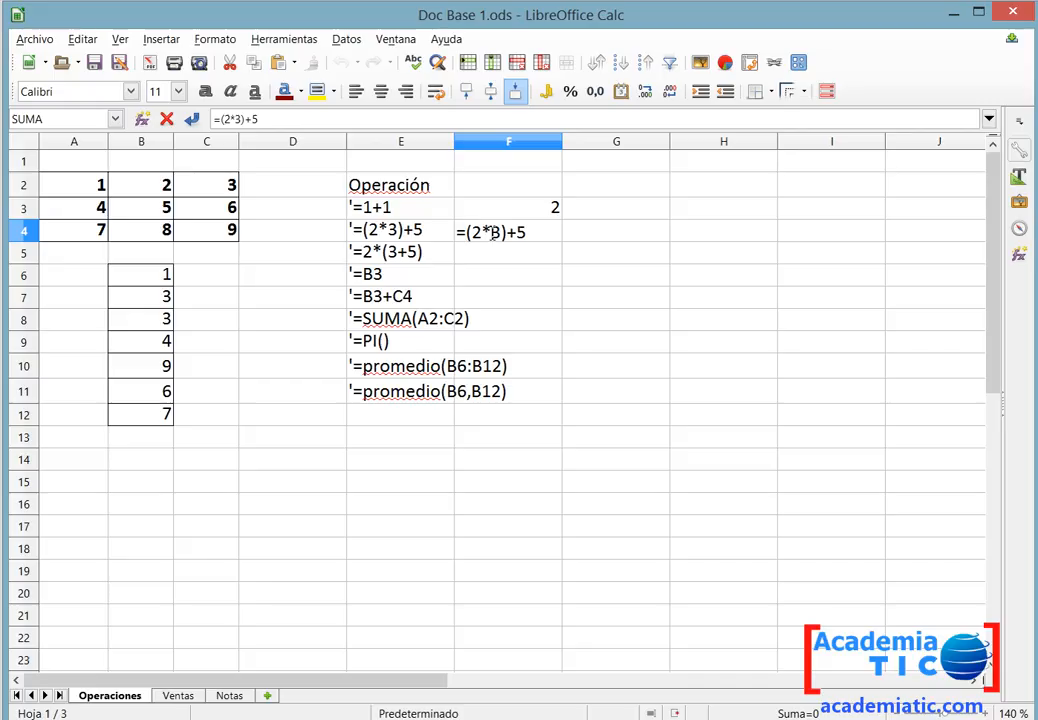
{"action": "key", "text": "Return"}
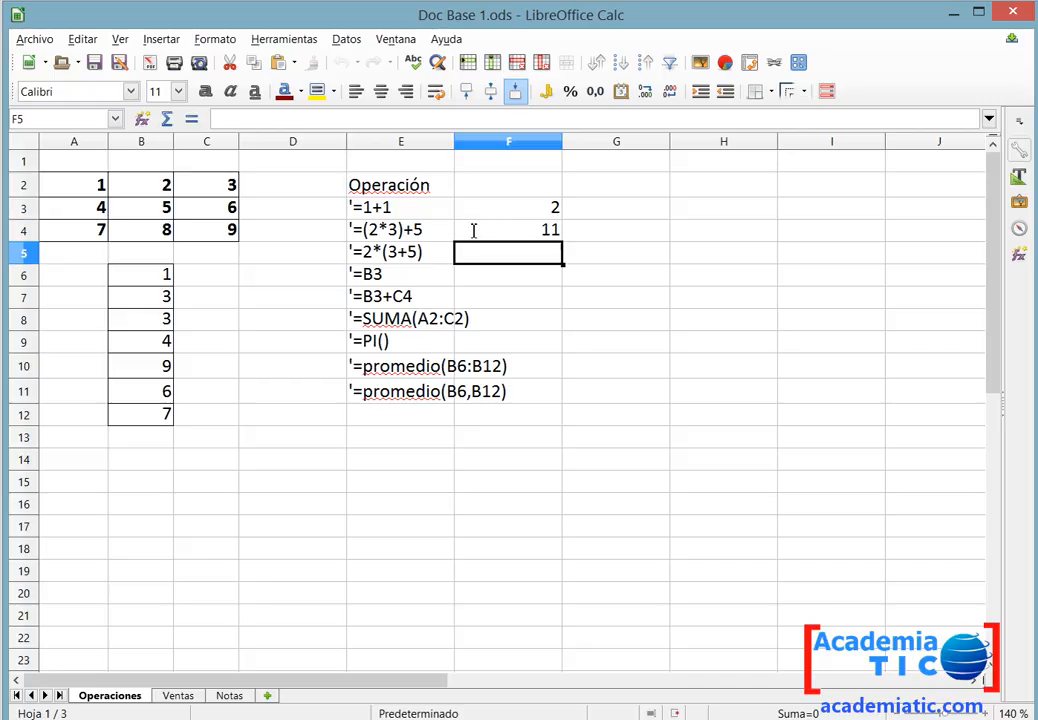
Copy =2*(3+5) from E5's text and enter it as a formula in F5.
{"action": "double_click", "coordinate": [443, 246]}
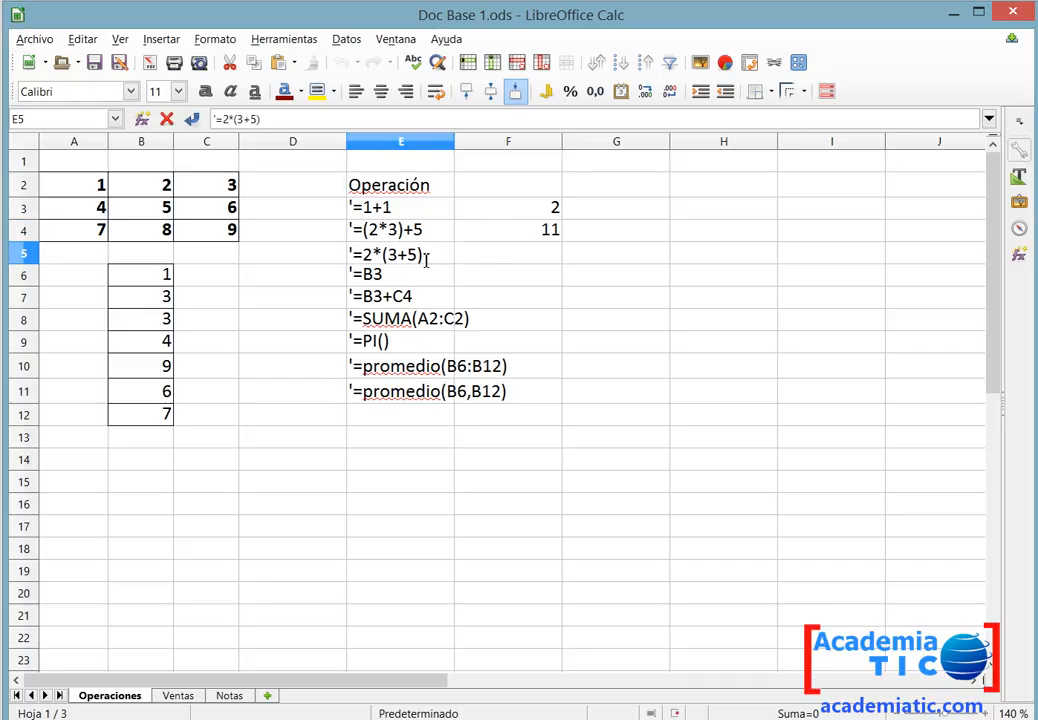
{"action": "left_click_drag", "start_coordinate": [443, 255], "coordinate": [352, 258]}
{"action": "key", "text": "ctrl+c"}
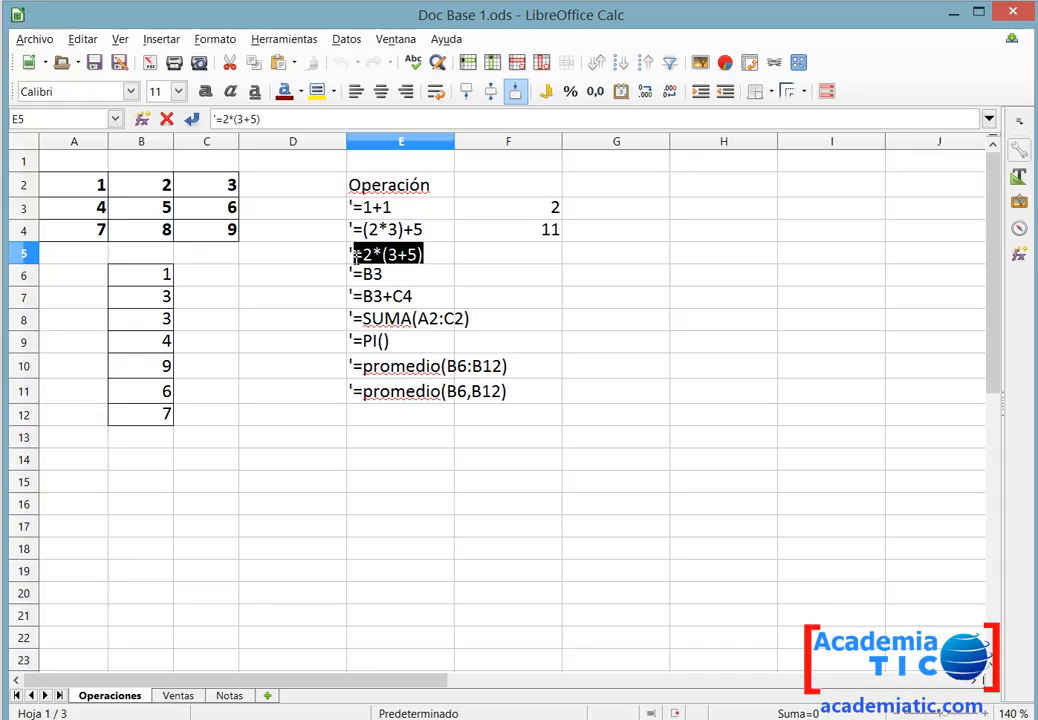
{"action": "double_click", "coordinate": [551, 255]}
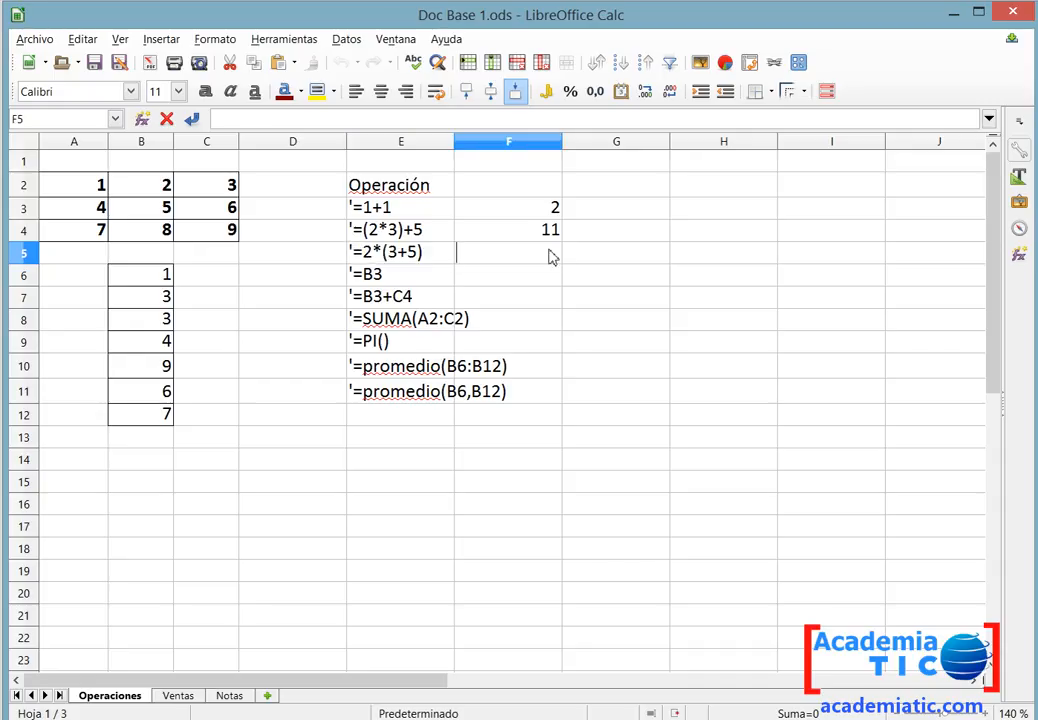
{"action": "key", "text": "ctrl+v"}
{"action": "key", "text": "Return"}
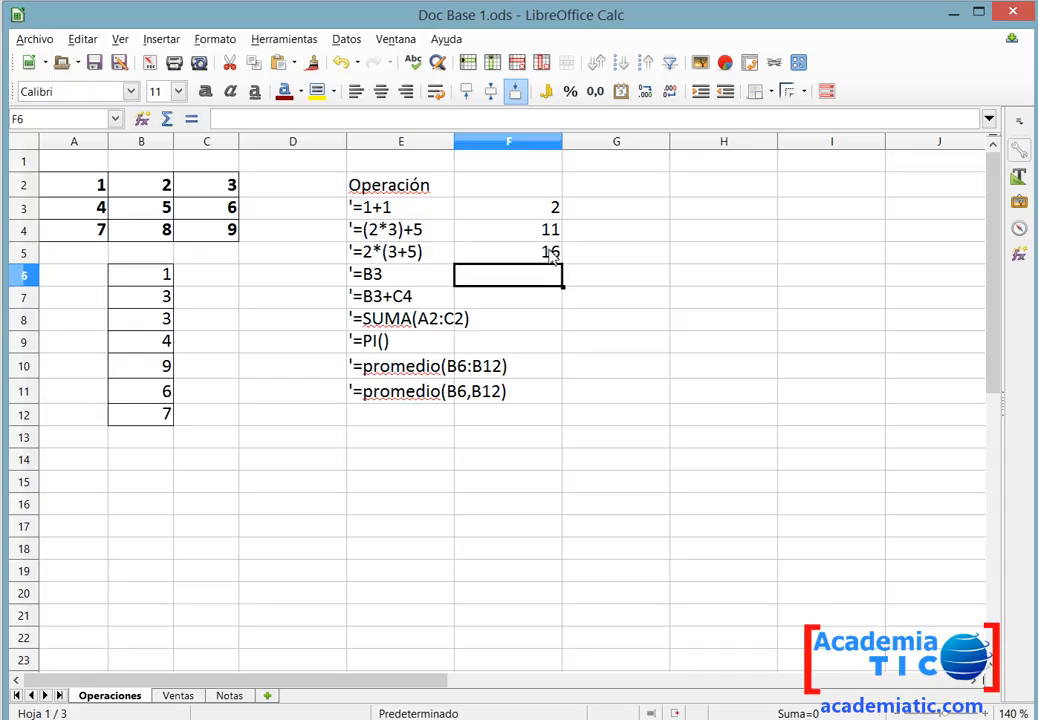
Enter the formula =B3 in F6, beside its text version in E6.
{"action": "double_click", "coordinate": [363, 277]}
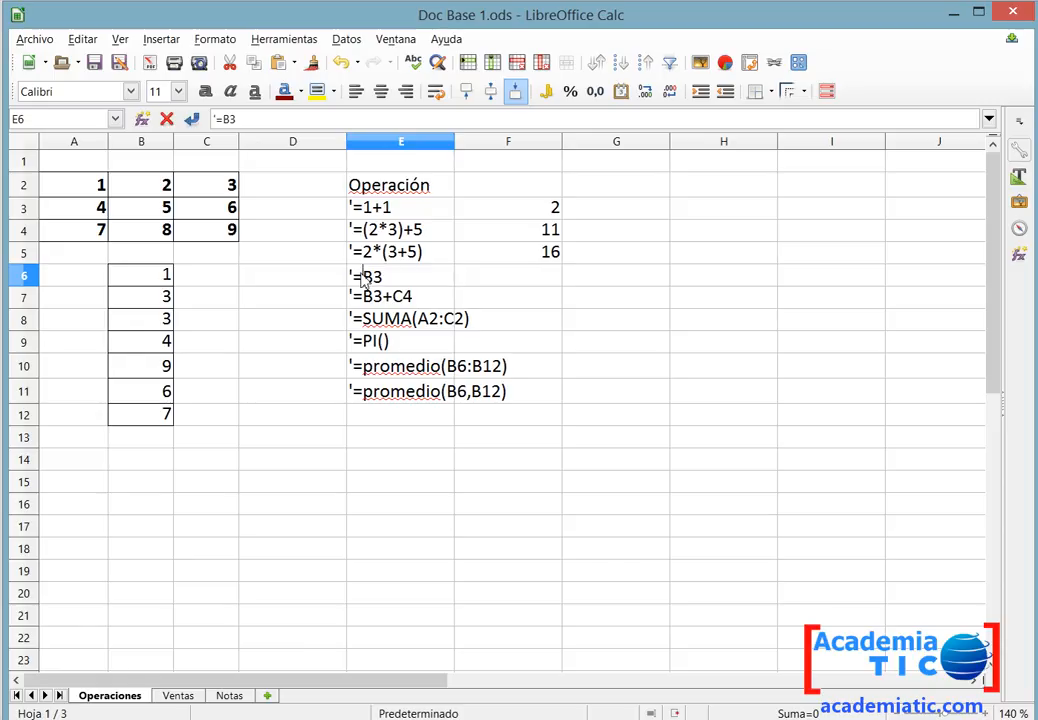
{"action": "key", "text": "shift+End"}
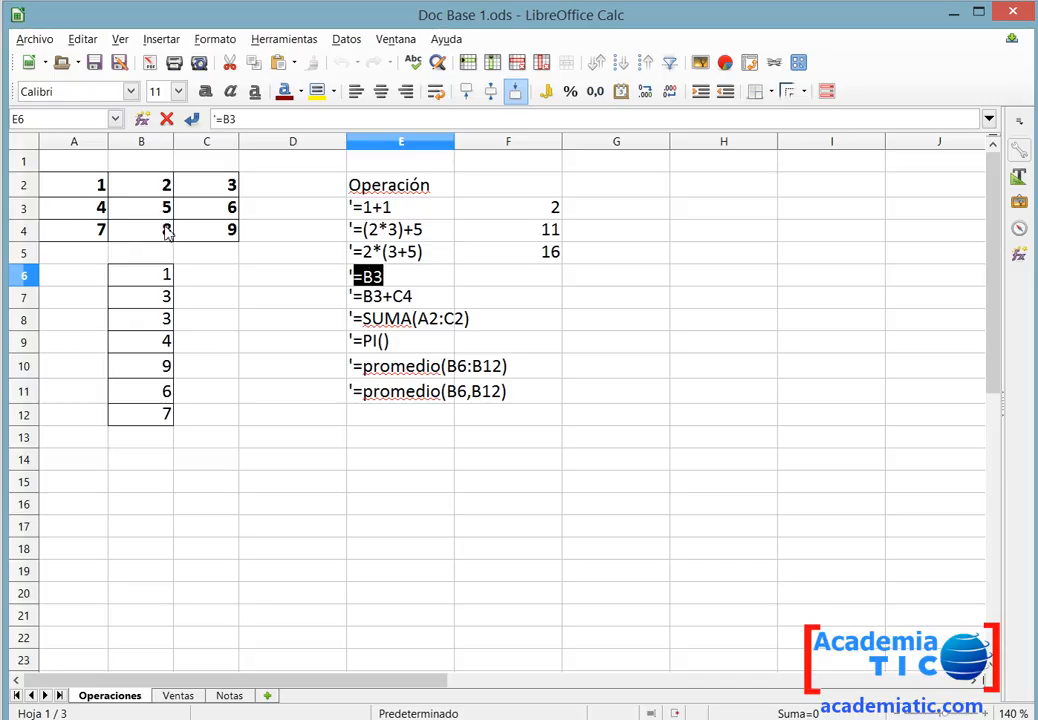
{"action": "left_click", "coordinate": [480, 277]}
{"action": "type", "text": "=B3"}
{"action": "key", "text": "Return"}
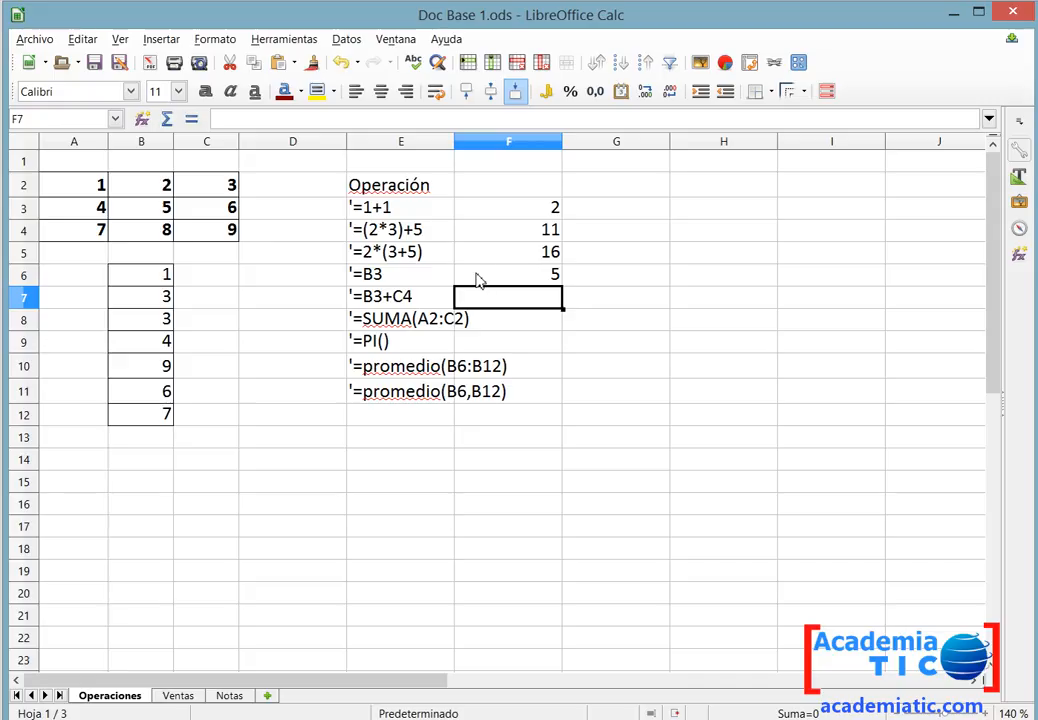
Copy =B3+C4 from E7's text and enter it as a formula in F7.
{"action": "double_click", "coordinate": [433, 297]}
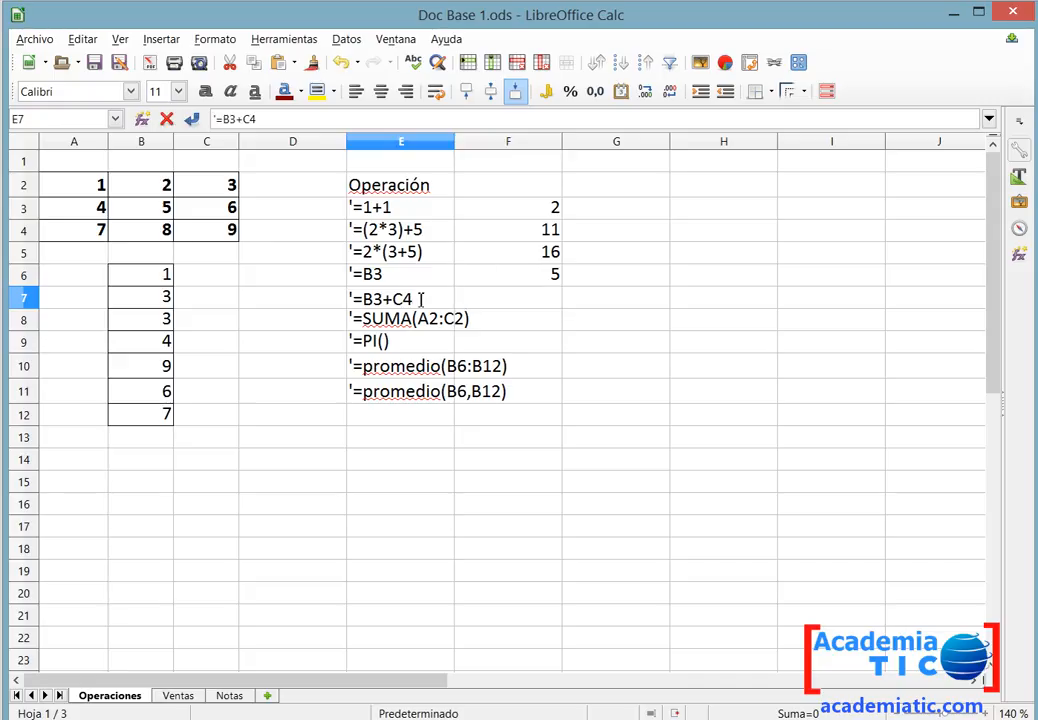
{"action": "left_click_drag", "start_coordinate": [414, 298], "coordinate": [352, 299]}
{"action": "key", "text": "ctrl+c"}
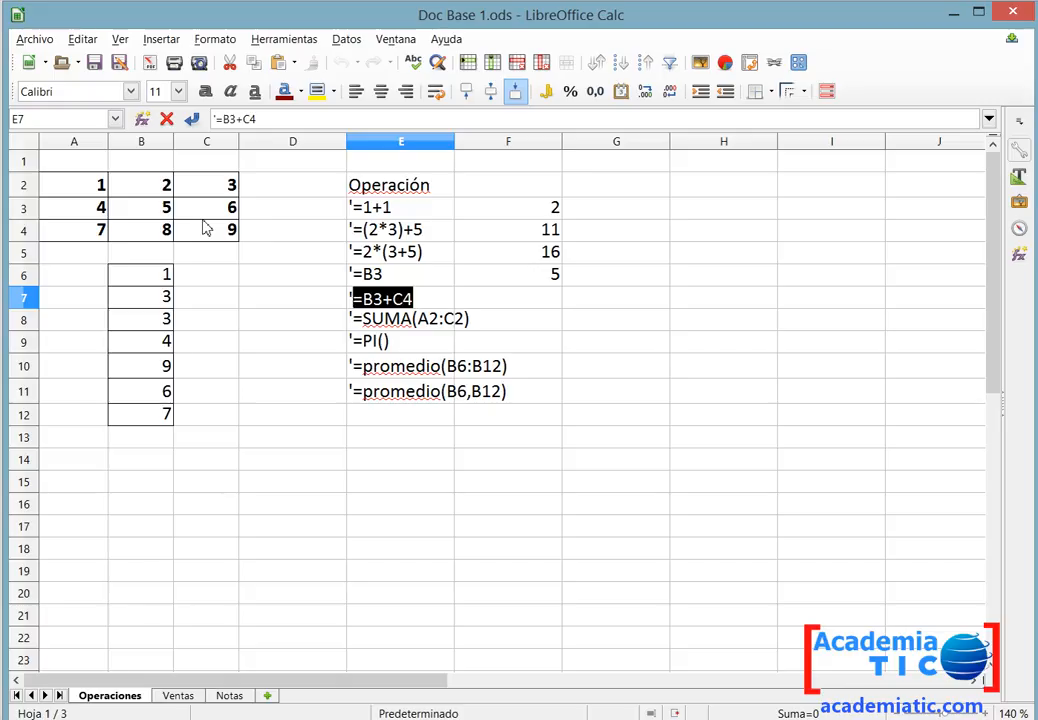
{"action": "left_click", "coordinate": [527, 305]}
{"action": "key", "text": "ctrl+v"}
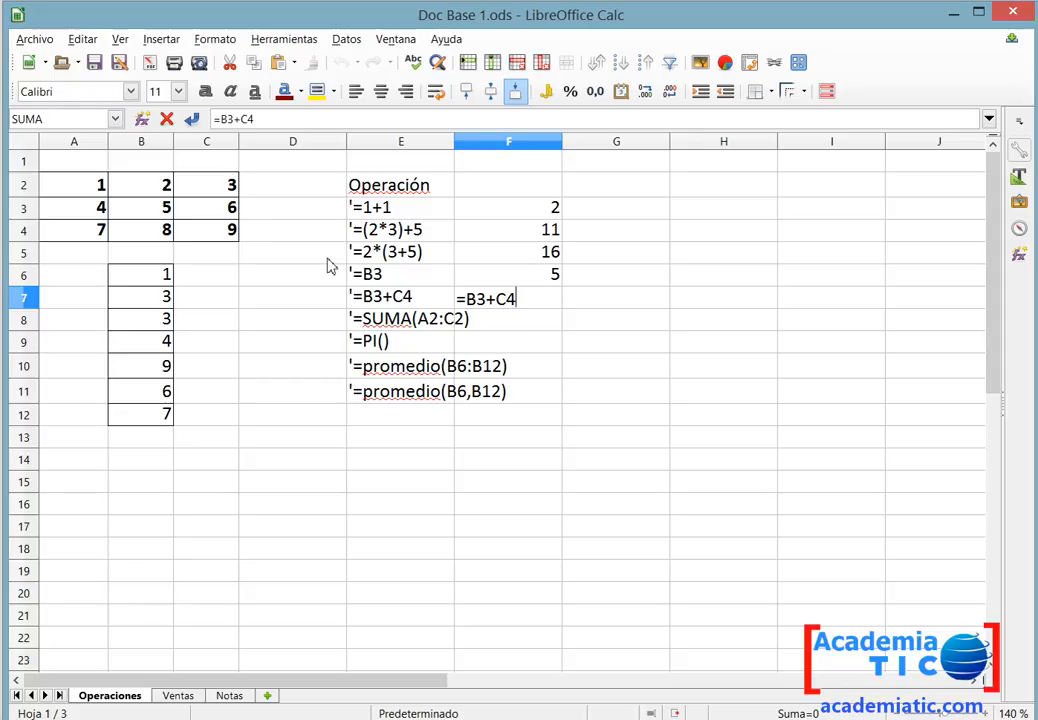
{"action": "key", "text": "Return"}
Copy the text '=SUMA(A2:C2) from E8 and paste it into F8.
{"action": "left_click", "coordinate": [440, 319]}
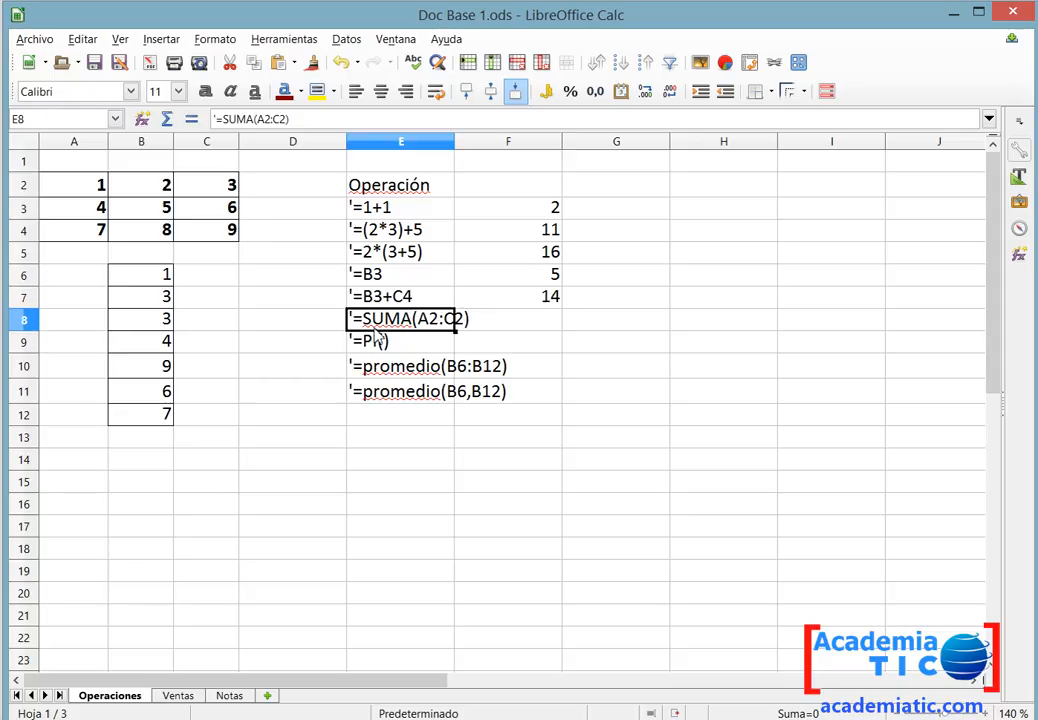
{"action": "double_click", "coordinate": [352, 318]}
{"action": "left_click_drag", "start_coordinate": [352, 318], "coordinate": [528, 346]}
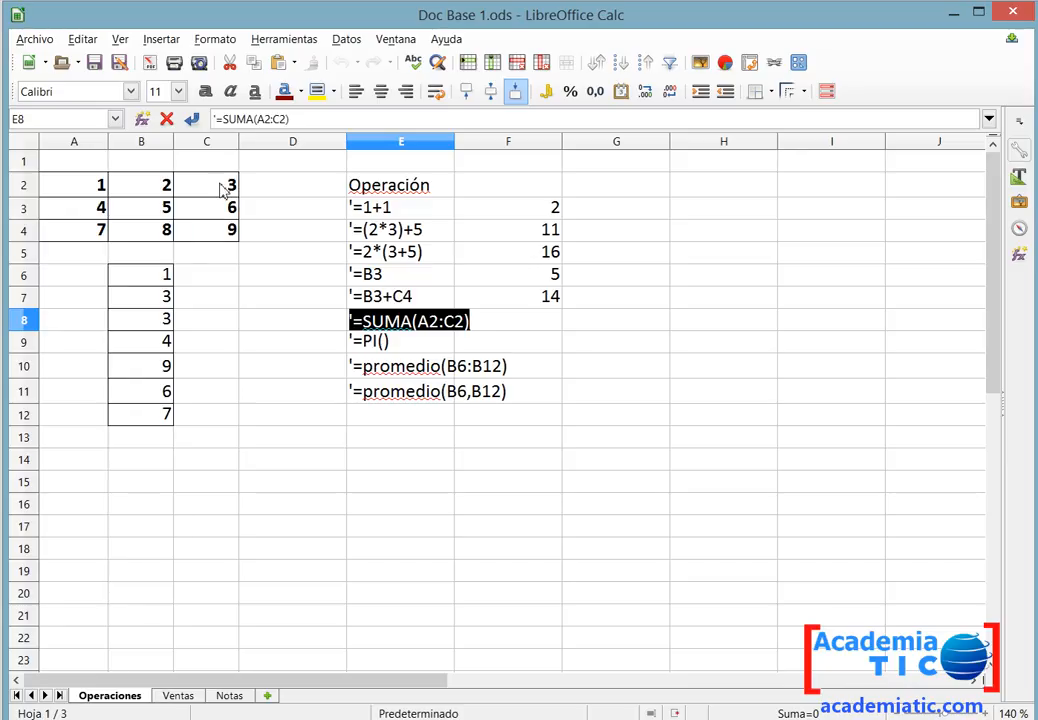
{"action": "key", "text": "ctrl+s"}
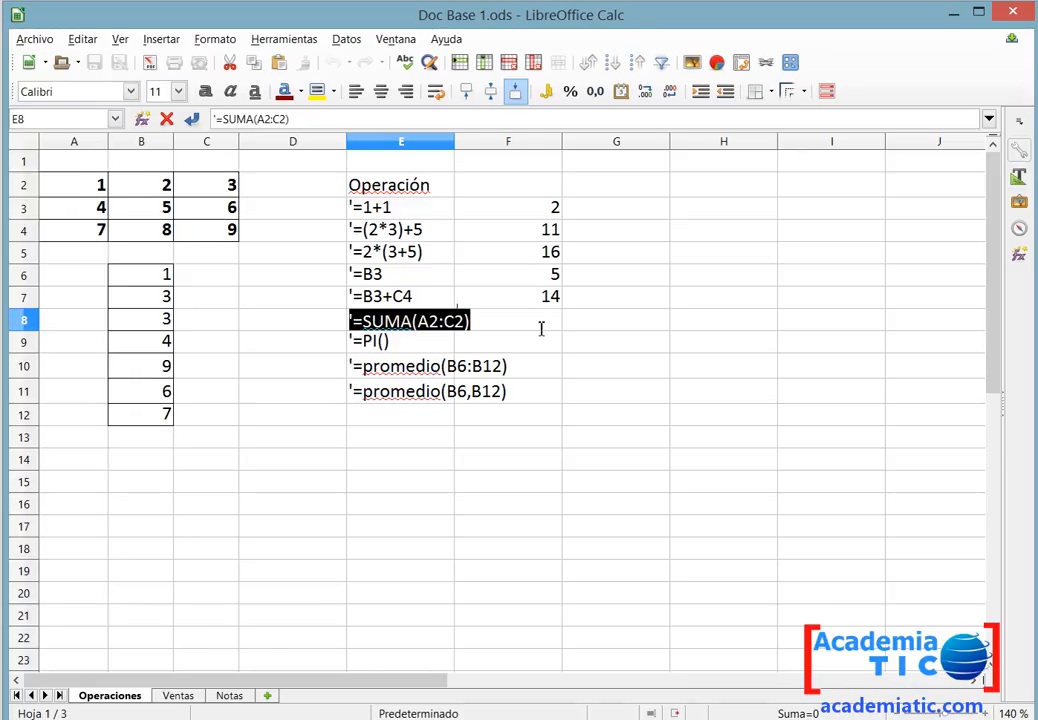
{"action": "key", "text": "ctrl+c"}
{"action": "double_click", "coordinate": [540, 327]}
{"action": "key", "text": "ctrl+v"}
{"action": "key", "text": "Return"}
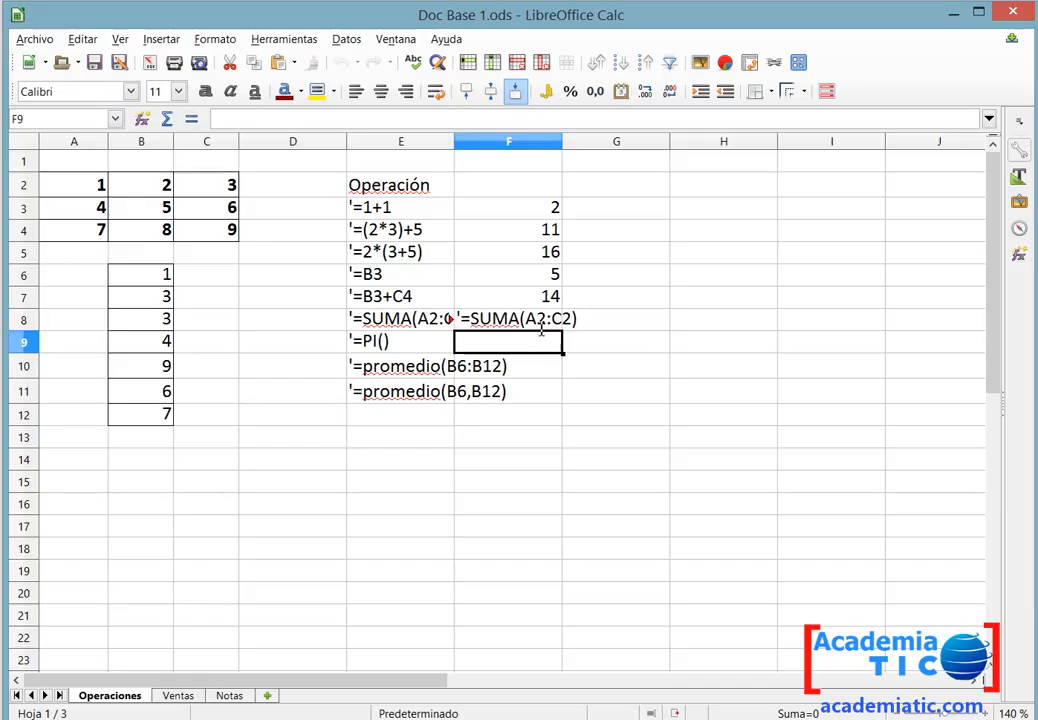
Delete the leading apostrophe in F8's entry to leave =SUMA(A2:C2).
{"action": "left_click", "coordinate": [498, 327]}
{"action": "double_click", "coordinate": [488, 321]}
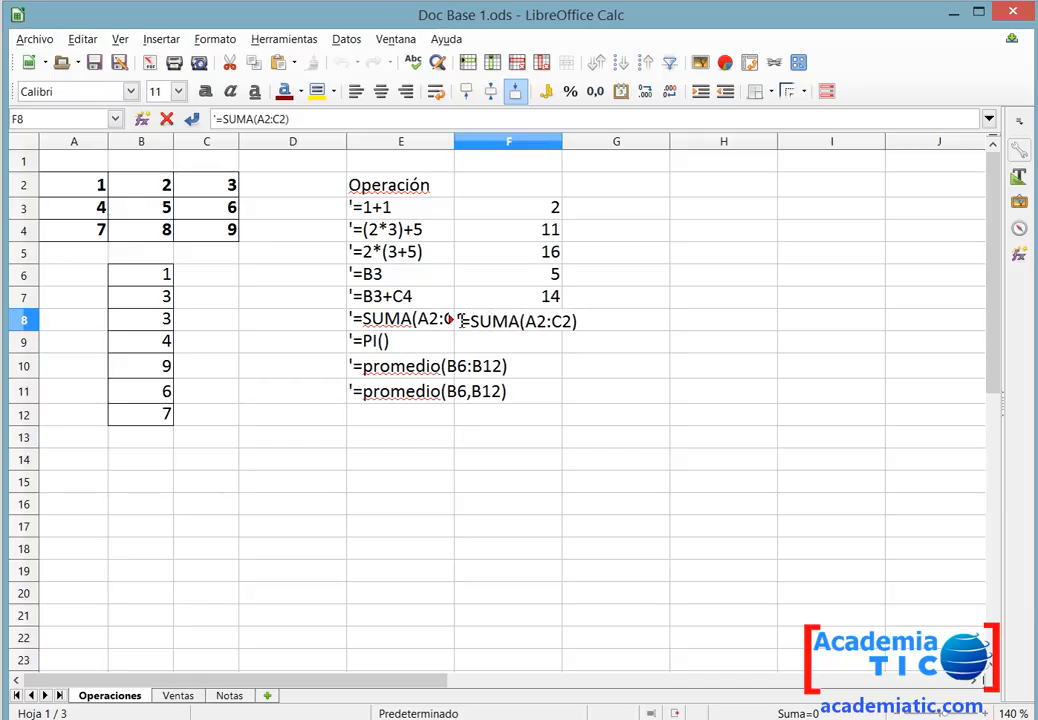
{"action": "left_click", "coordinate": [461, 320]}
{"action": "key", "text": "BackSpace"}
{"action": "key", "text": "Return"}
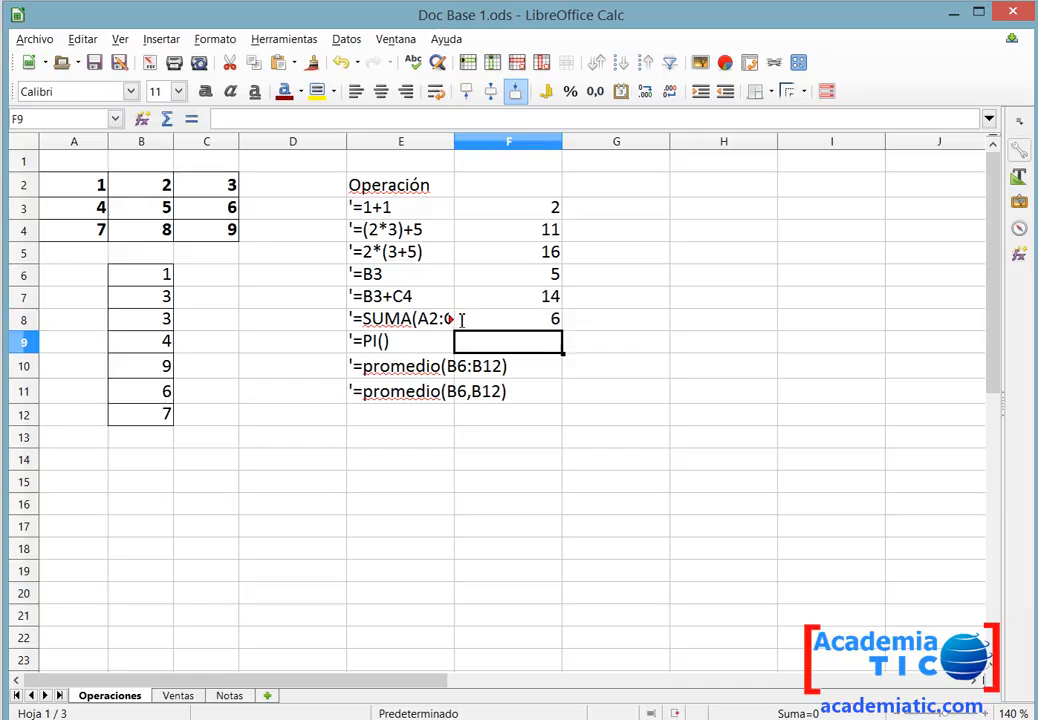
Copy =PI() from E9's text and enter it as a formula in F9.
{"action": "double_click", "coordinate": [355, 344]}
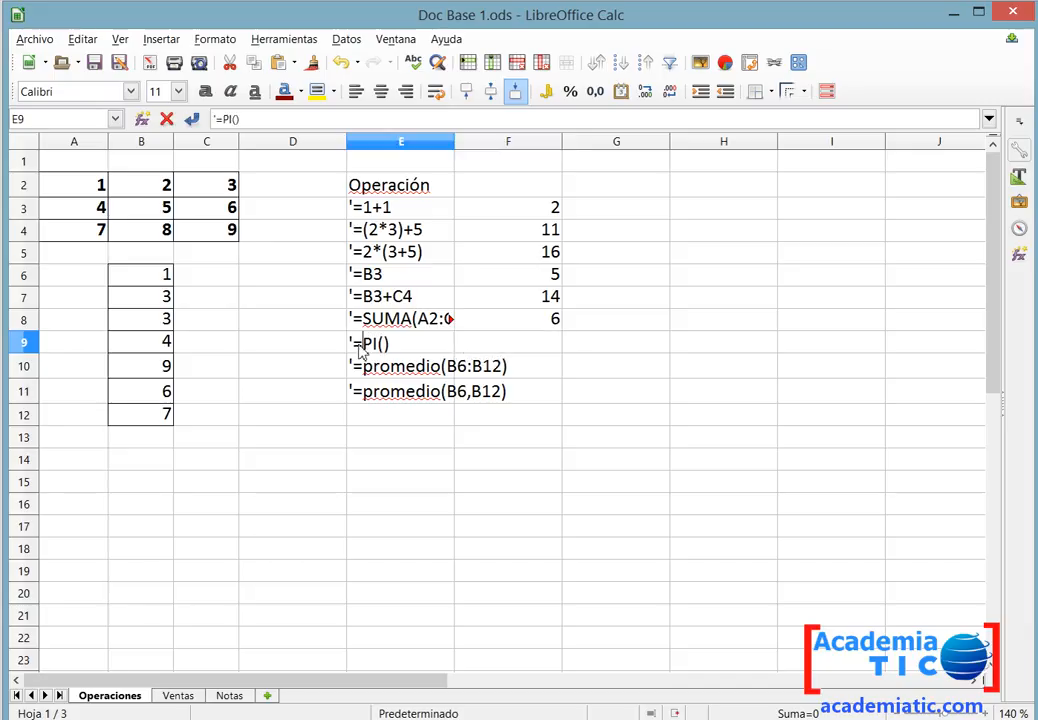
{"action": "left_click_drag", "start_coordinate": [355, 344], "coordinate": [398, 345]}
{"action": "key", "text": "ctrl+c"}
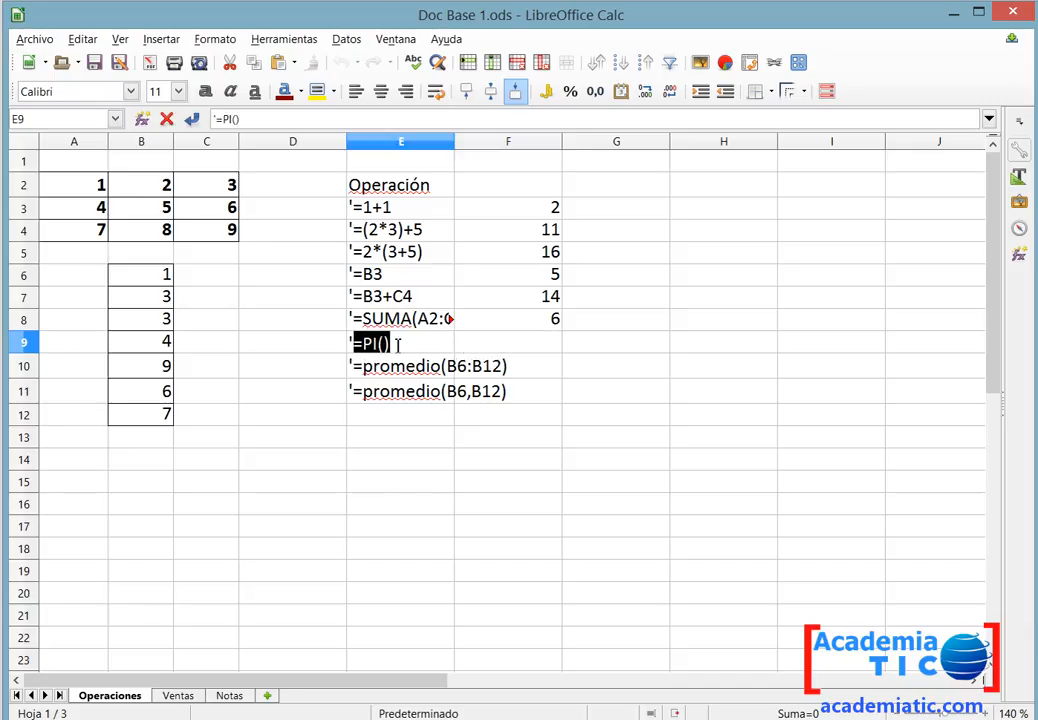
{"action": "double_click", "coordinate": [486, 345]}
{"action": "key", "text": "ctrl+v"}
{"action": "key", "text": "Return"}
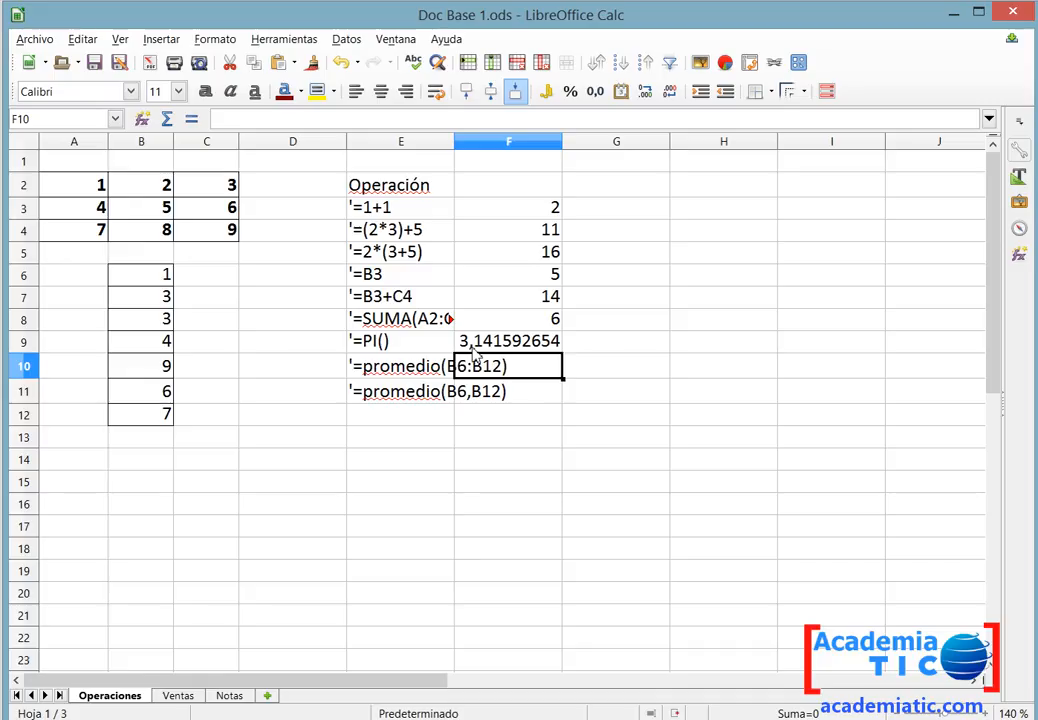
Copy =promedio(B6:B12) from E10's text and enter it as a formula in F10.
{"action": "left_click", "coordinate": [386, 370]}
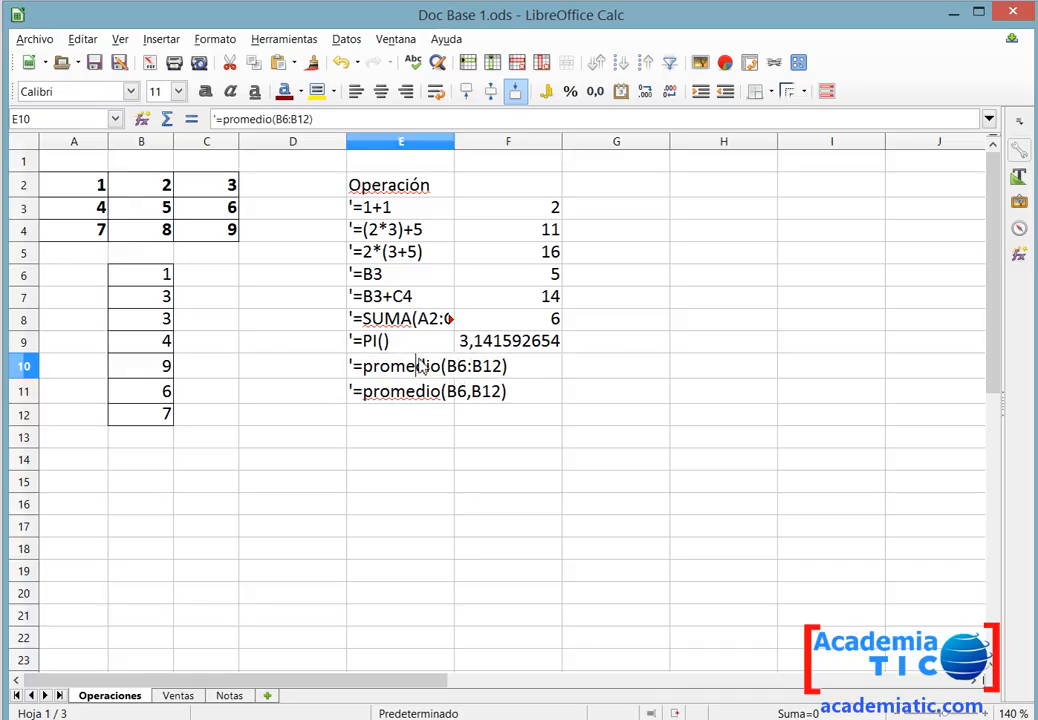
{"action": "double_click", "coordinate": [352, 366]}
{"action": "left_click_drag", "start_coordinate": [350, 365], "coordinate": [563, 366]}
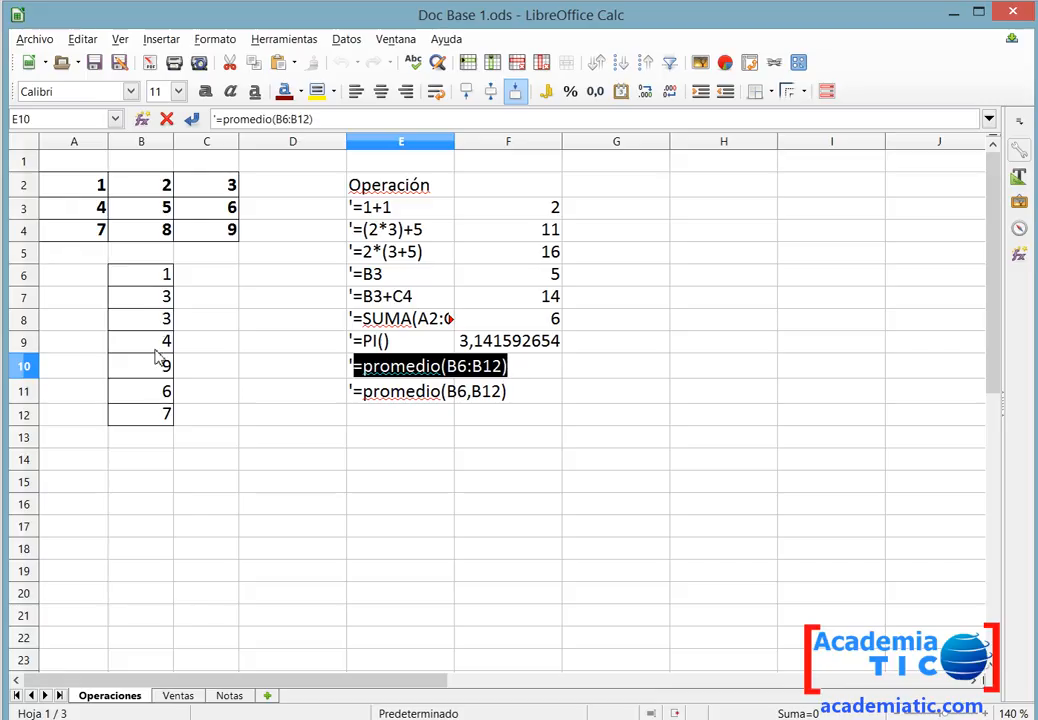
{"action": "key", "text": "Escape"}
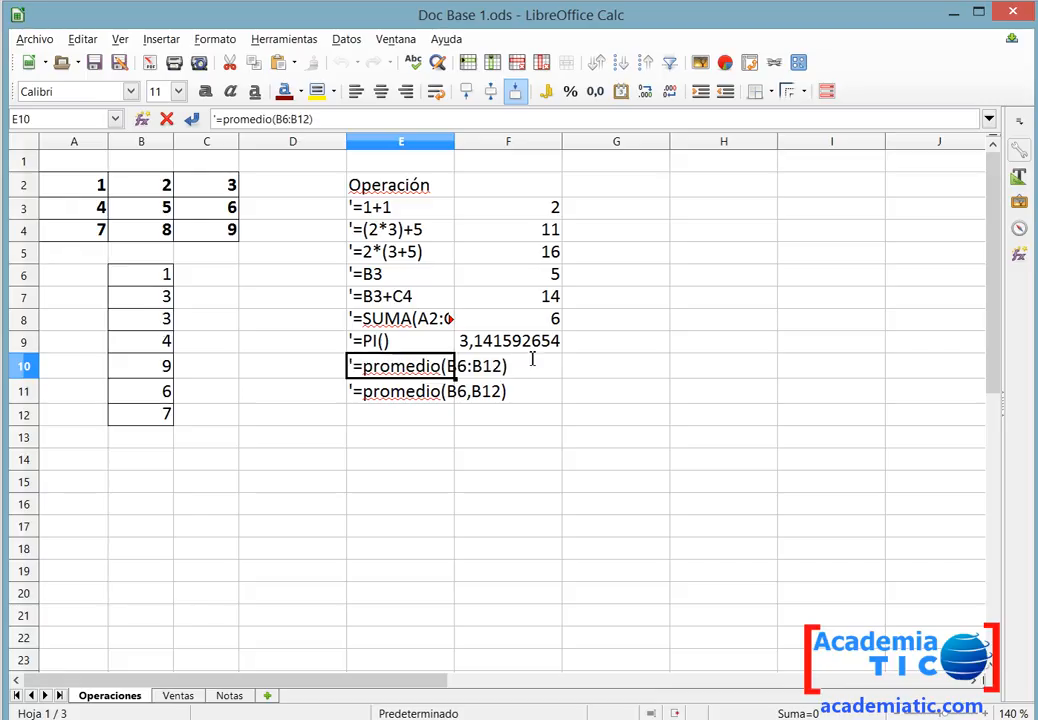
{"action": "double_click", "coordinate": [537, 376]}
{"action": "key", "text": "ctrl+v"}
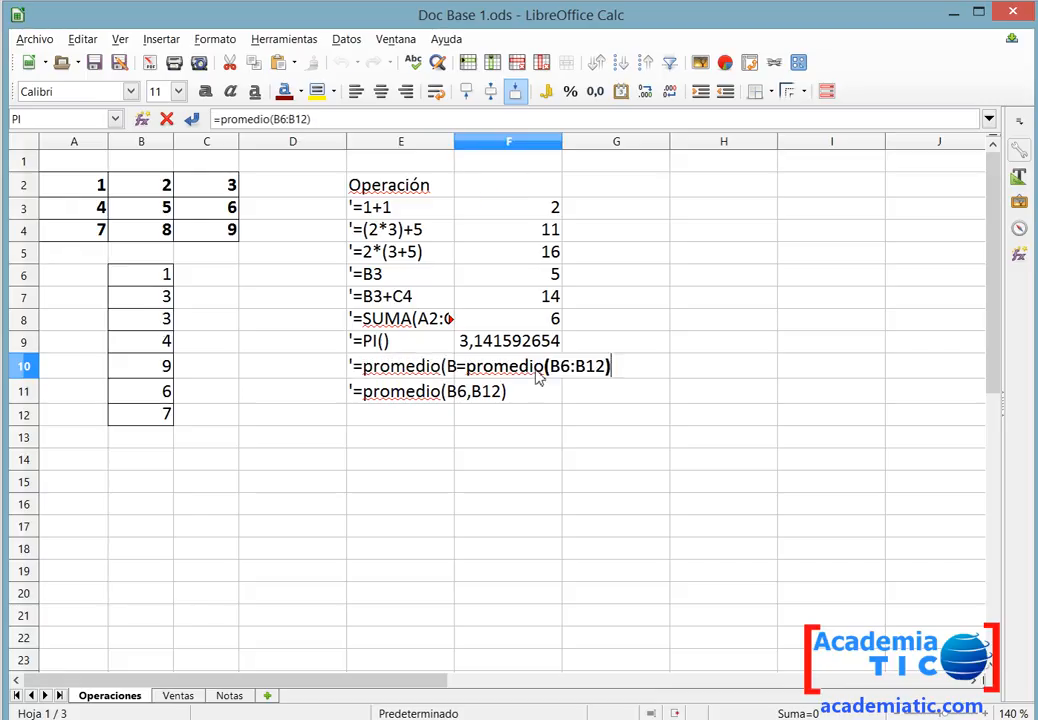
{"action": "key", "text": "Return"}
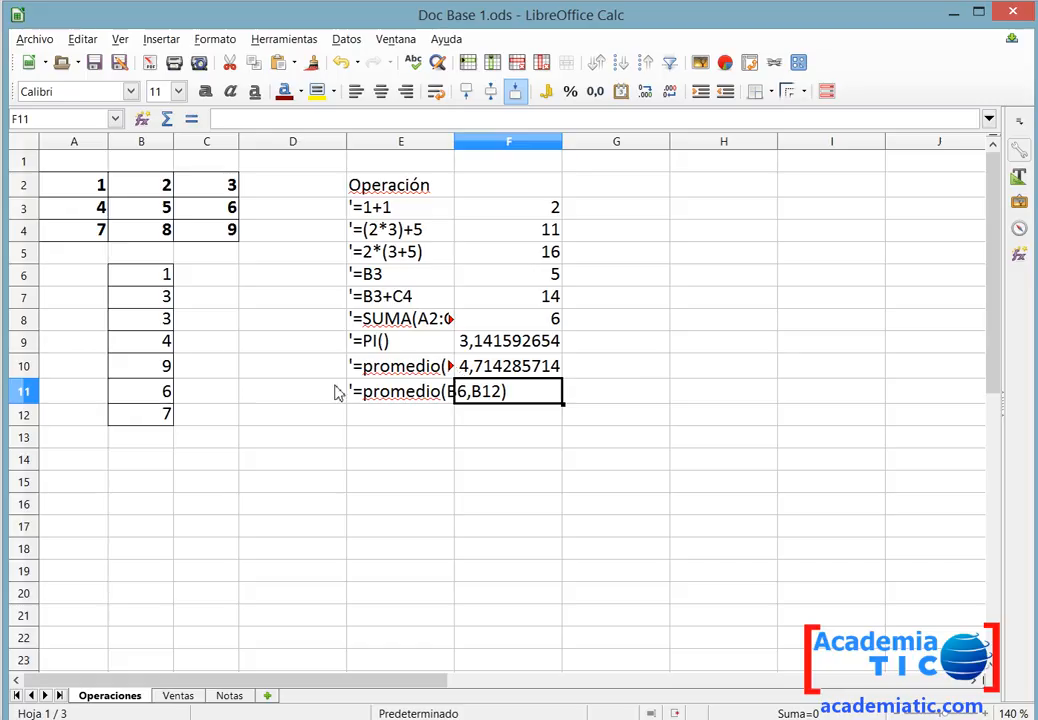
Copy the text =promedio(B6,B12) from E11 and enter it as a formula in F11.
{"action": "left_click", "coordinate": [427, 396]}
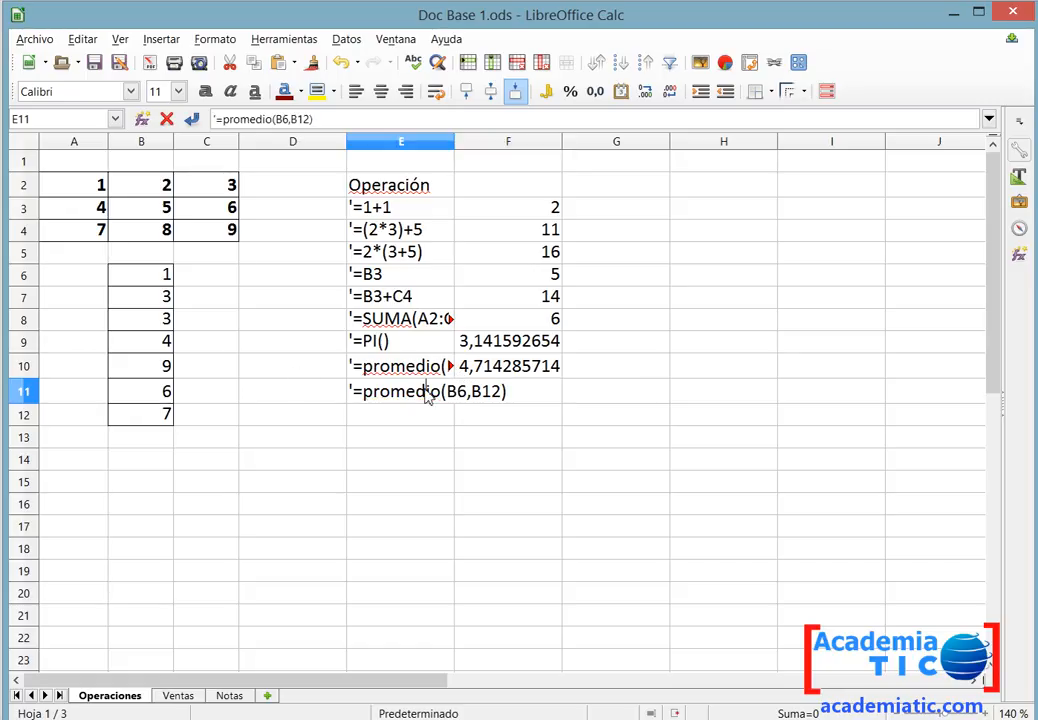
{"action": "double_click", "coordinate": [463, 393]}
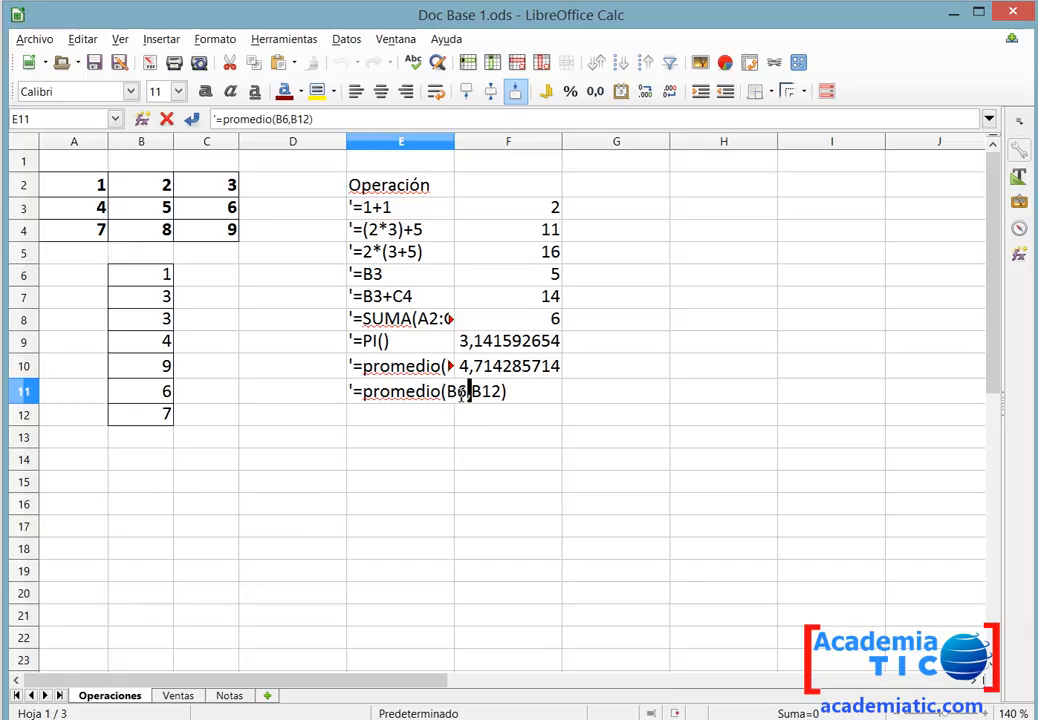
{"action": "left_click_drag", "start_coordinate": [358, 391], "coordinate": [512, 395]}
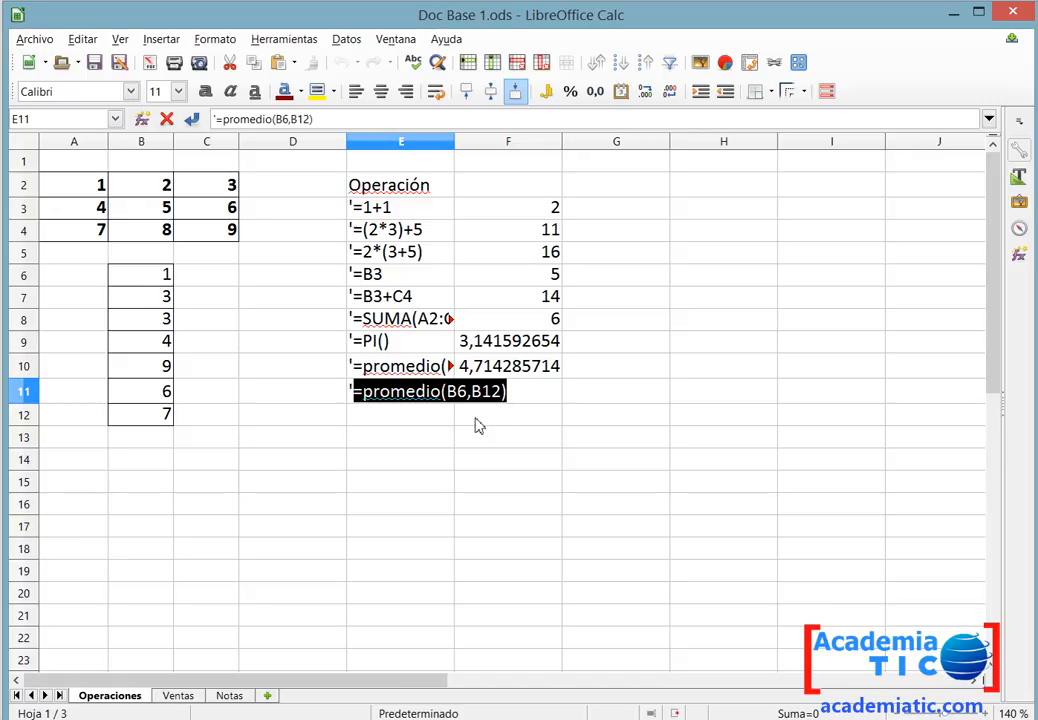
{"action": "key", "text": "Escape"}
{"action": "double_click", "coordinate": [535, 394]}
{"action": "key", "text": "ctrl+v"}
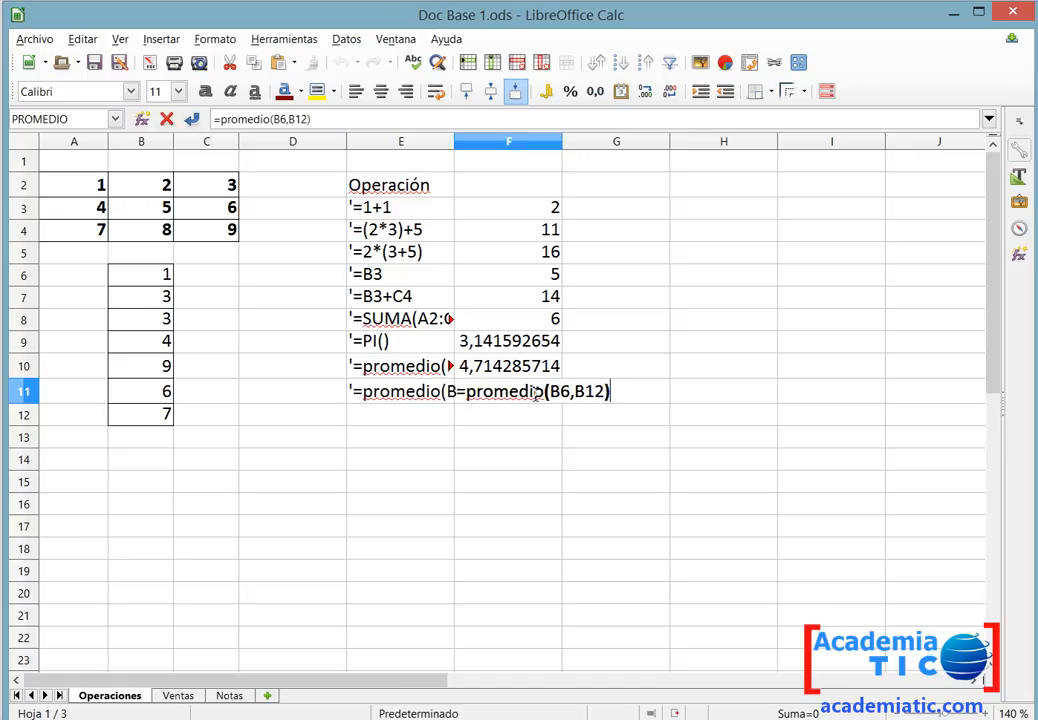
{"action": "key", "text": "Return"}
Replace the comma in F11's formula with a semicolon to make it =PROMEDIO(B6;B12).
{"action": "double_click", "coordinate": [545, 393]}
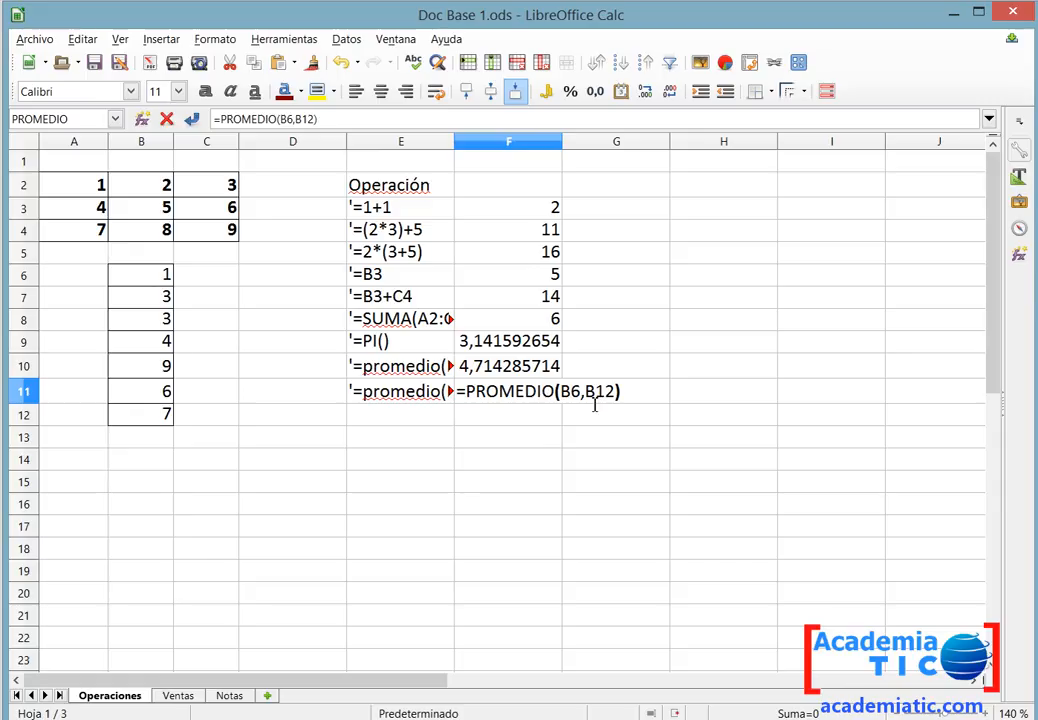
{"action": "left_click", "coordinate": [587, 393]}
{"action": "key", "text": "BackSpace"}
{"action": "type", "text": ";"}
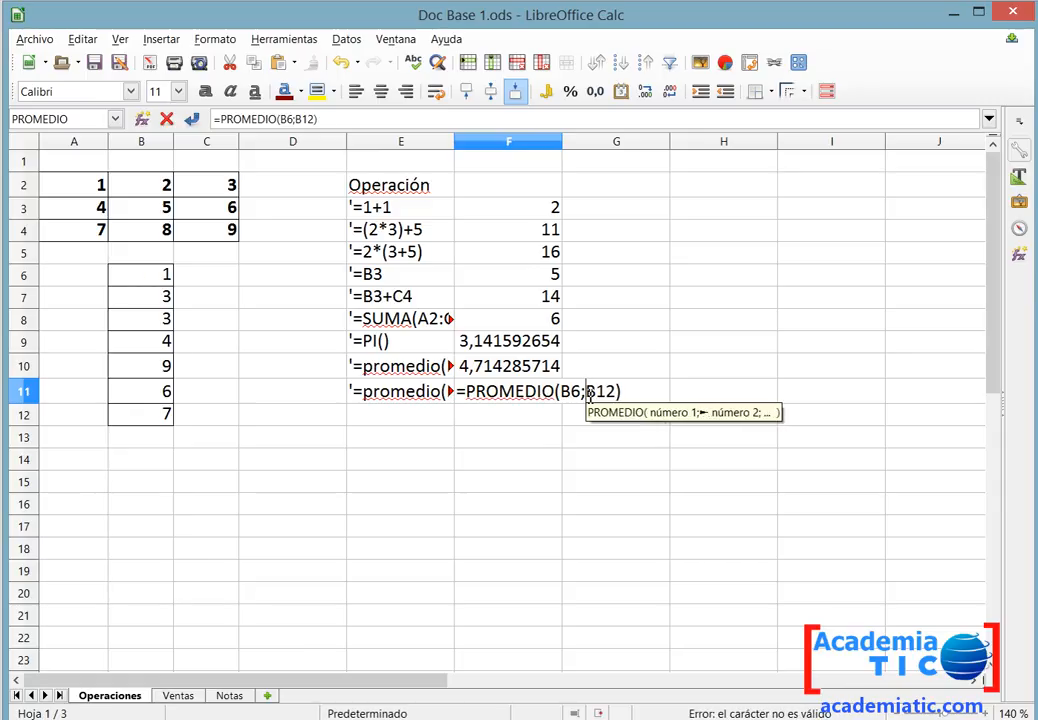
{"action": "key", "text": "Return"}
Read the Ventas instructions in the Calc 2 practice document.
{"action": "left_click", "coordinate": [538, 400]}
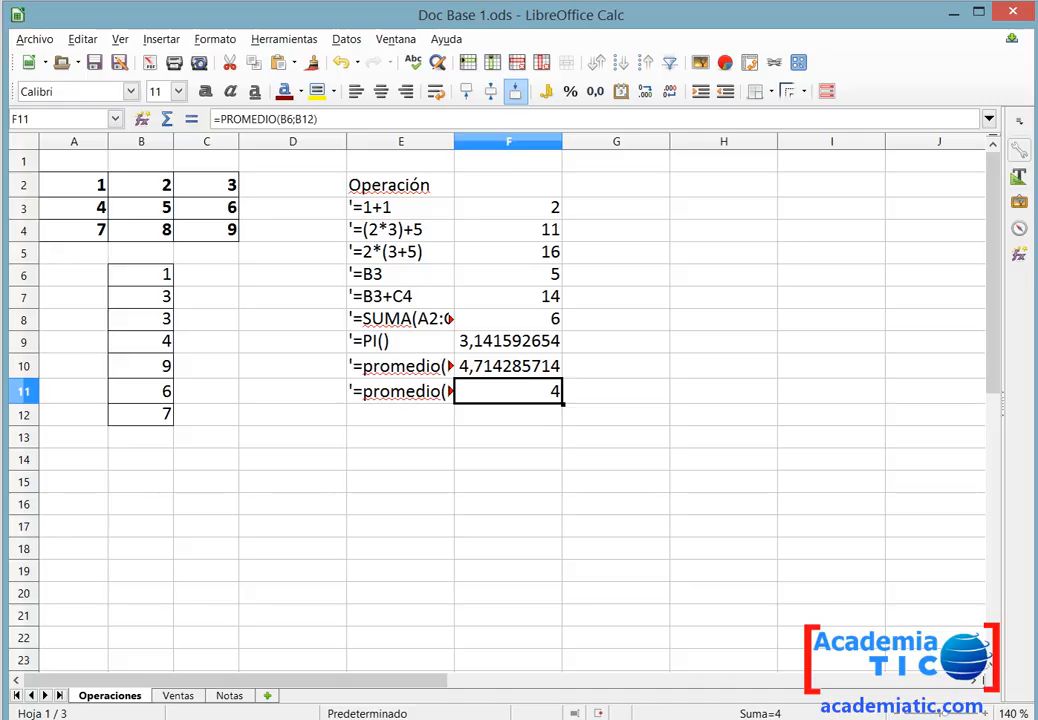
{"action": "key", "text": "alt+Tab"}
{"action": "double_click", "coordinate": [185, 343]}
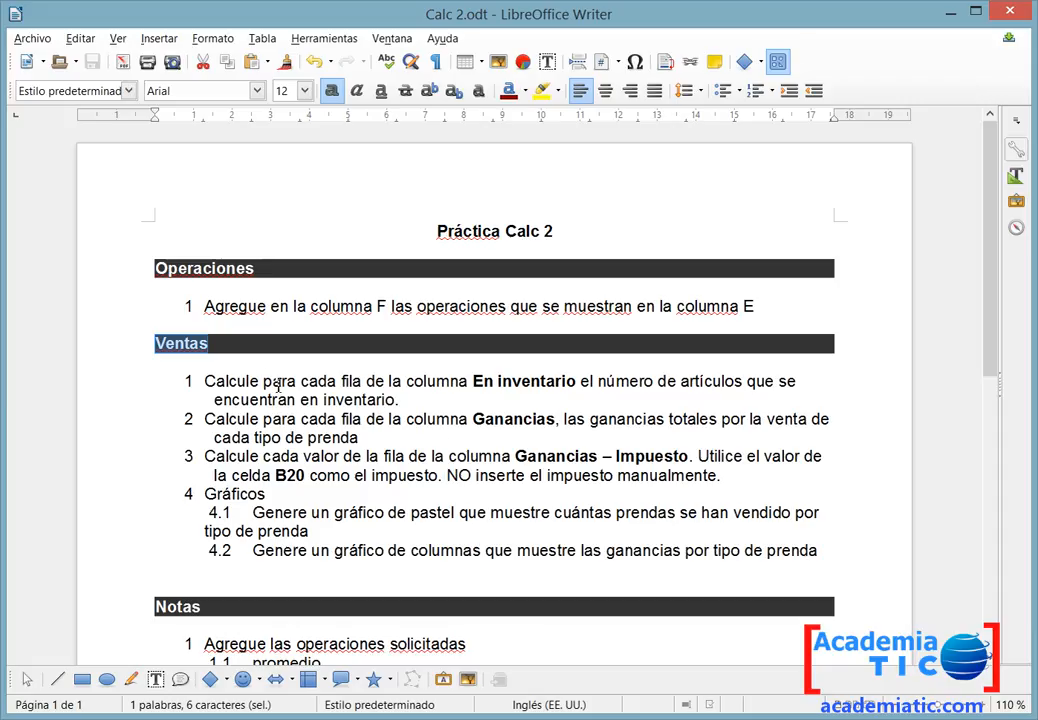
{"action": "double_click", "coordinate": [501, 387]}
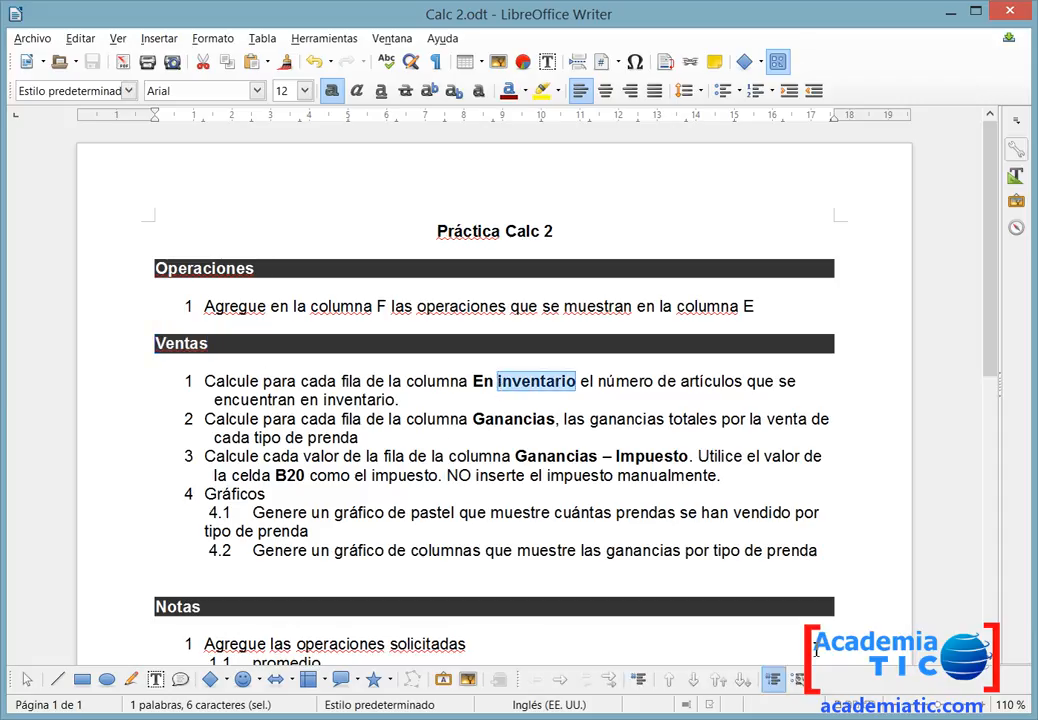
{"action": "key", "text": "alt+Tab"}
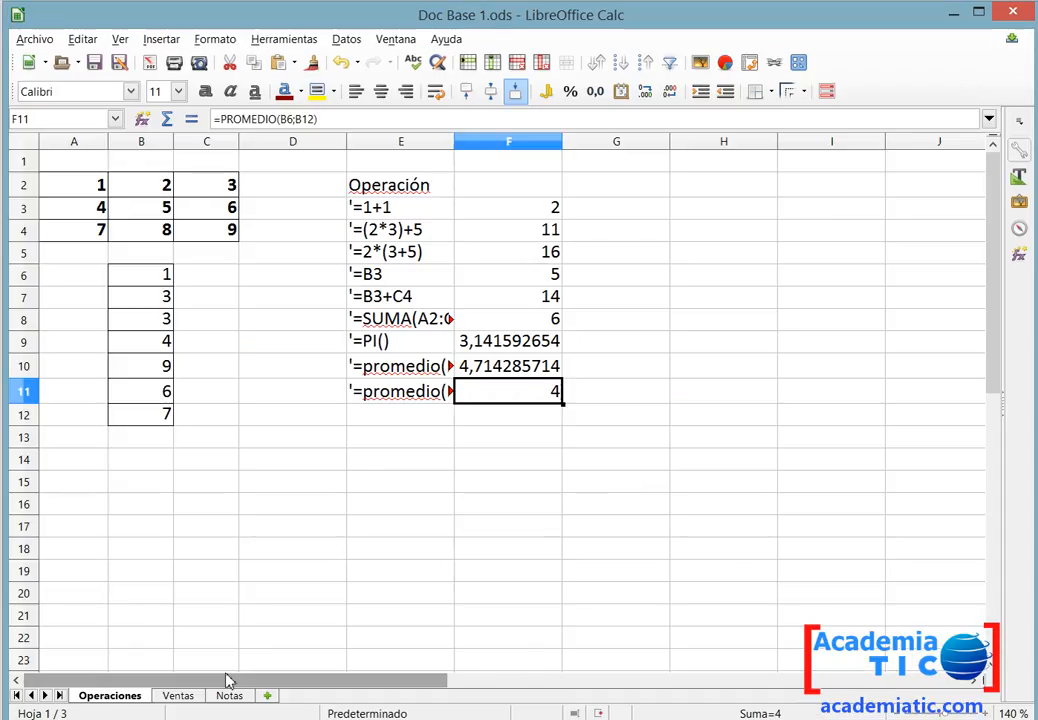
On the Ventas sheet, enter =C4-D4 in F4 to compute the items in inventory.
{"action": "left_click", "coordinate": [178, 693]}
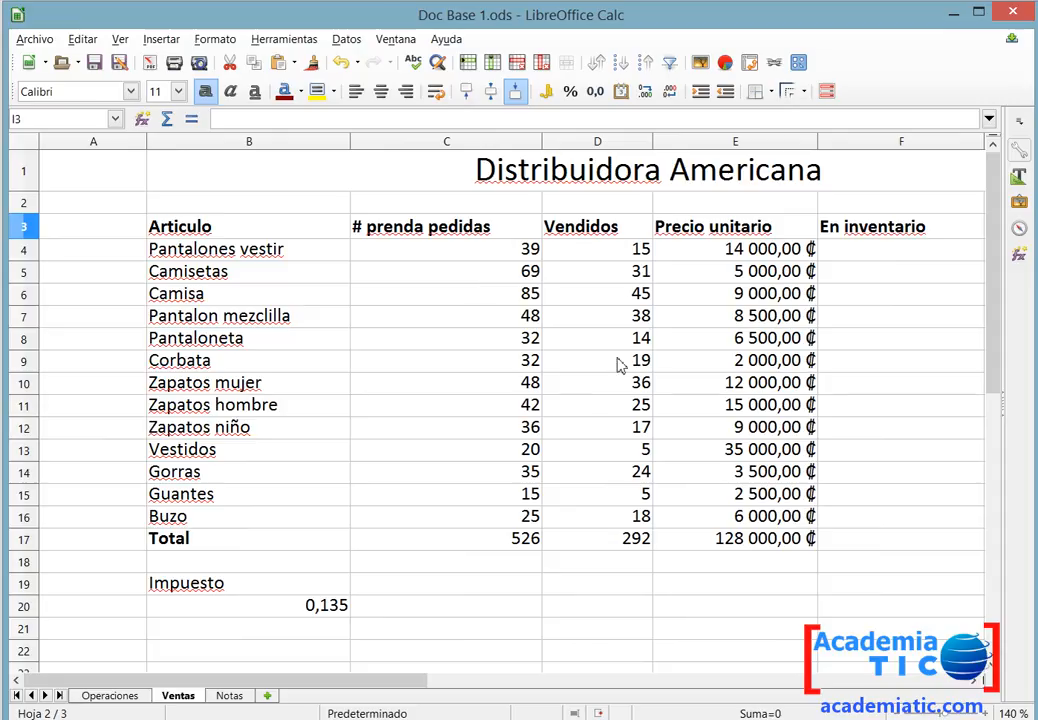
{"action": "key", "text": "alt"}
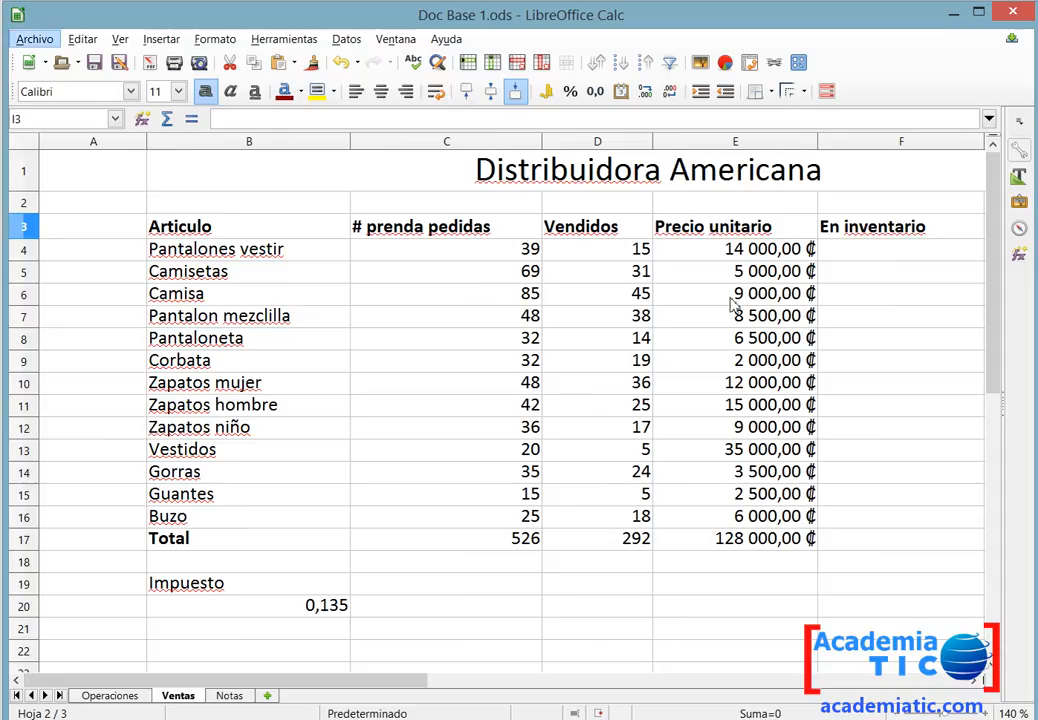
{"action": "scroll", "coordinate": [735, 305], "scroll_direction": "down", "scroll_amount": 3, "text": "ctrl"}
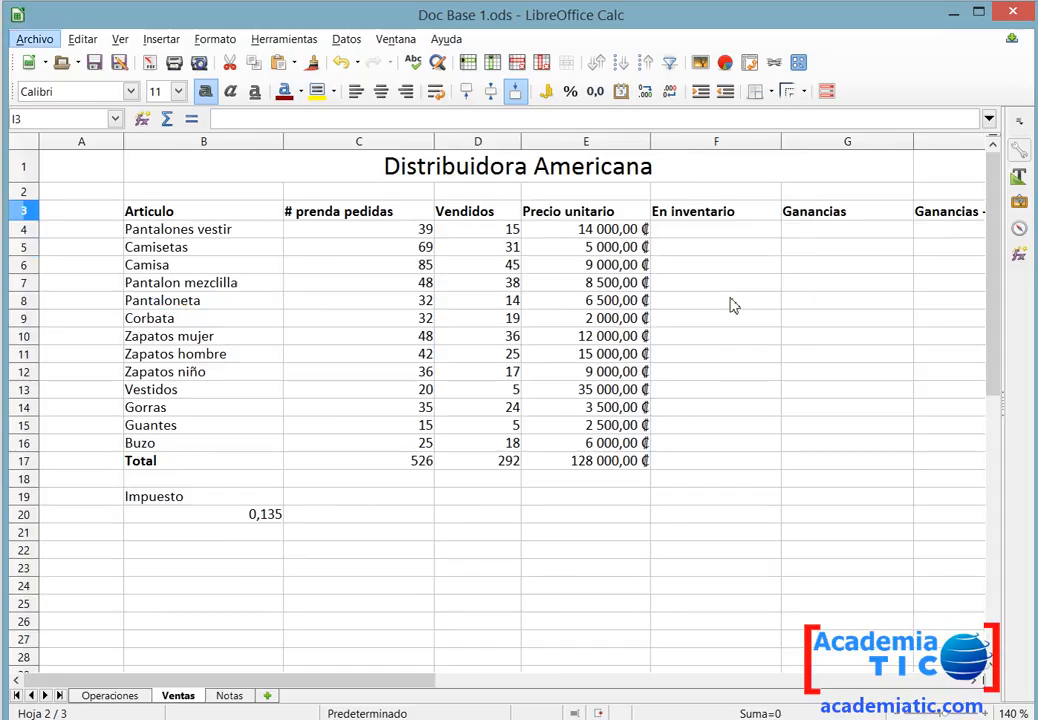
{"action": "left_click", "coordinate": [722, 234]}
{"action": "key", "text": "alt+Tab"}
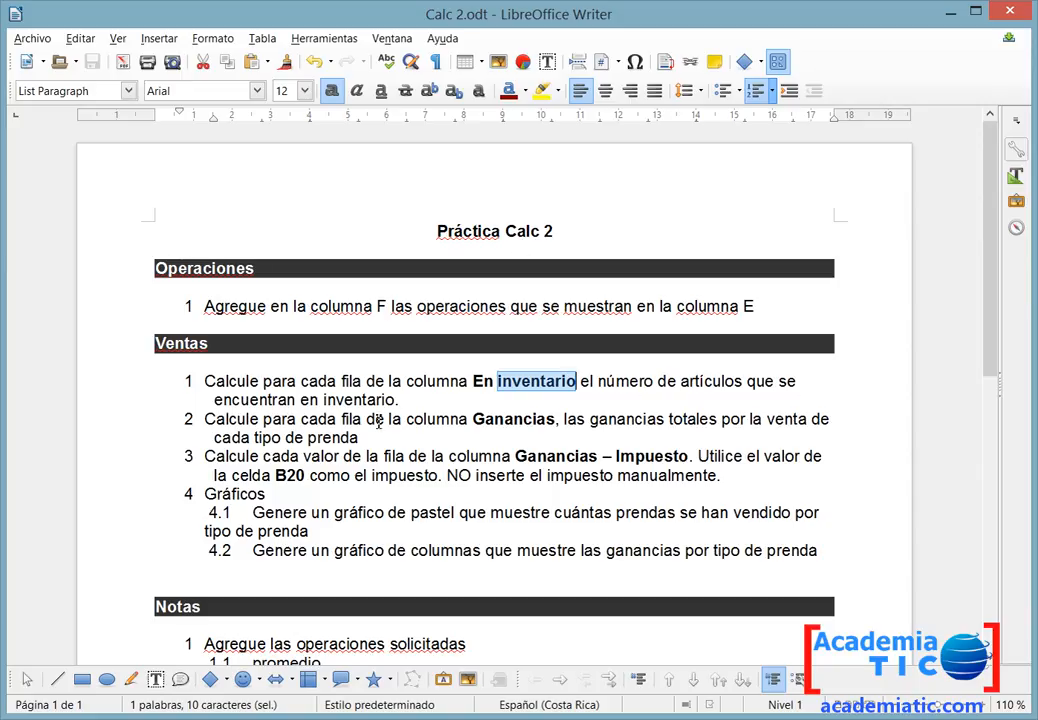
{"action": "key", "text": "alt+Tab"}
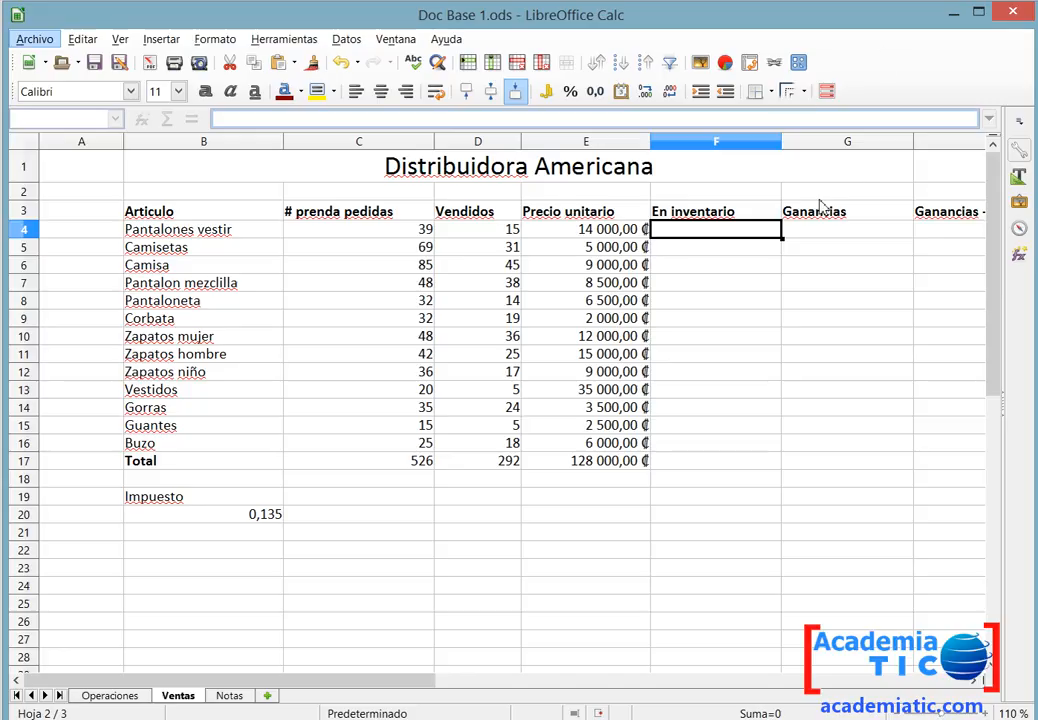
{"action": "double_click", "coordinate": [767, 229]}
{"action": "type", "text": "="}
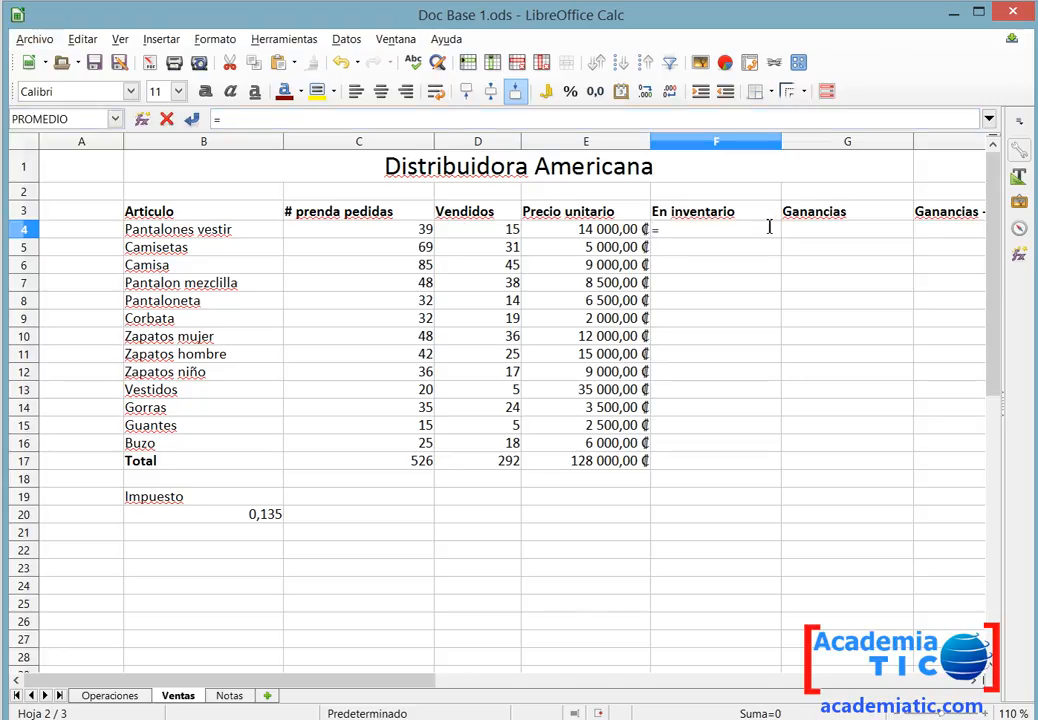
{"action": "left_click", "coordinate": [407, 237]}
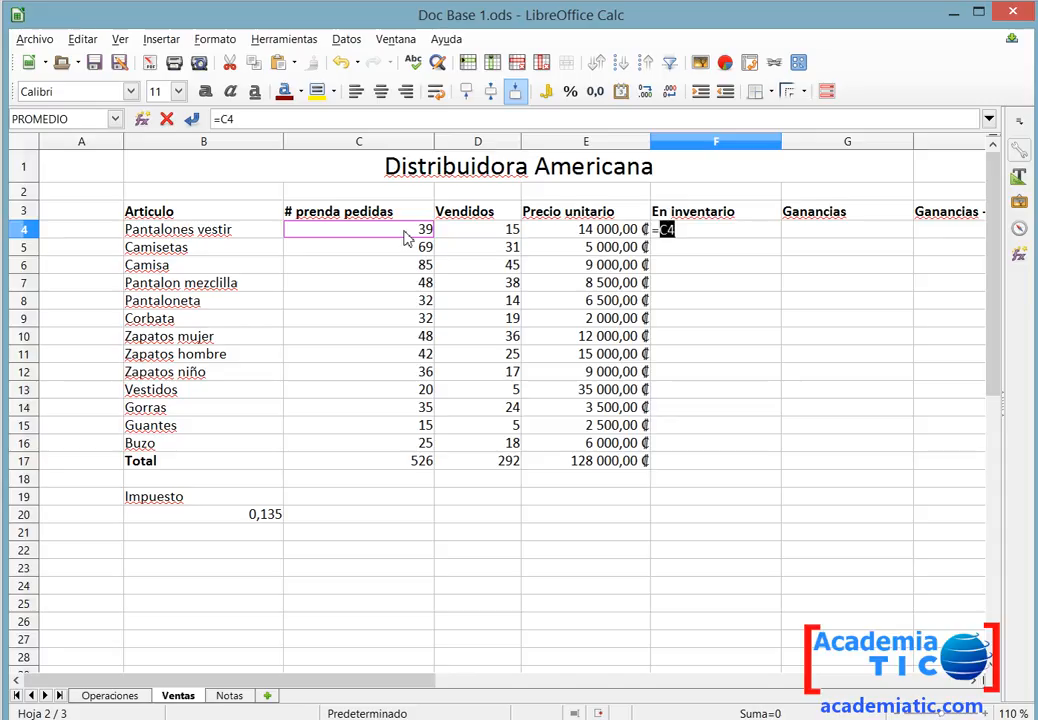
{"action": "left_click", "coordinate": [707, 234]}
{"action": "left_click", "coordinate": [503, 235]}
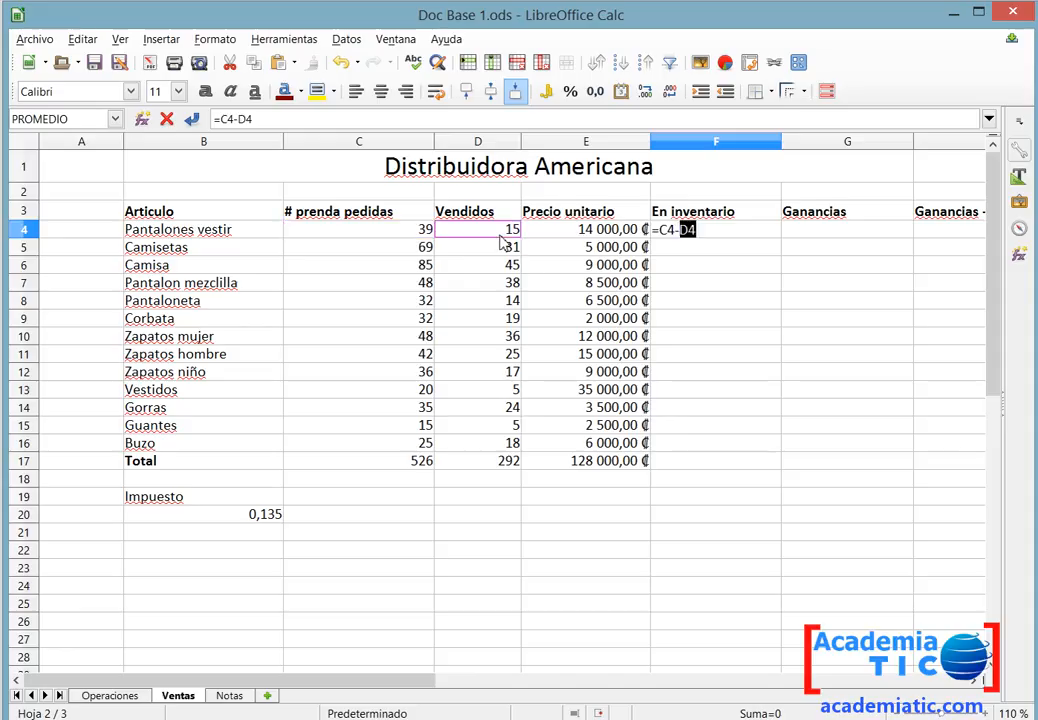
{"action": "key", "text": "Return"}
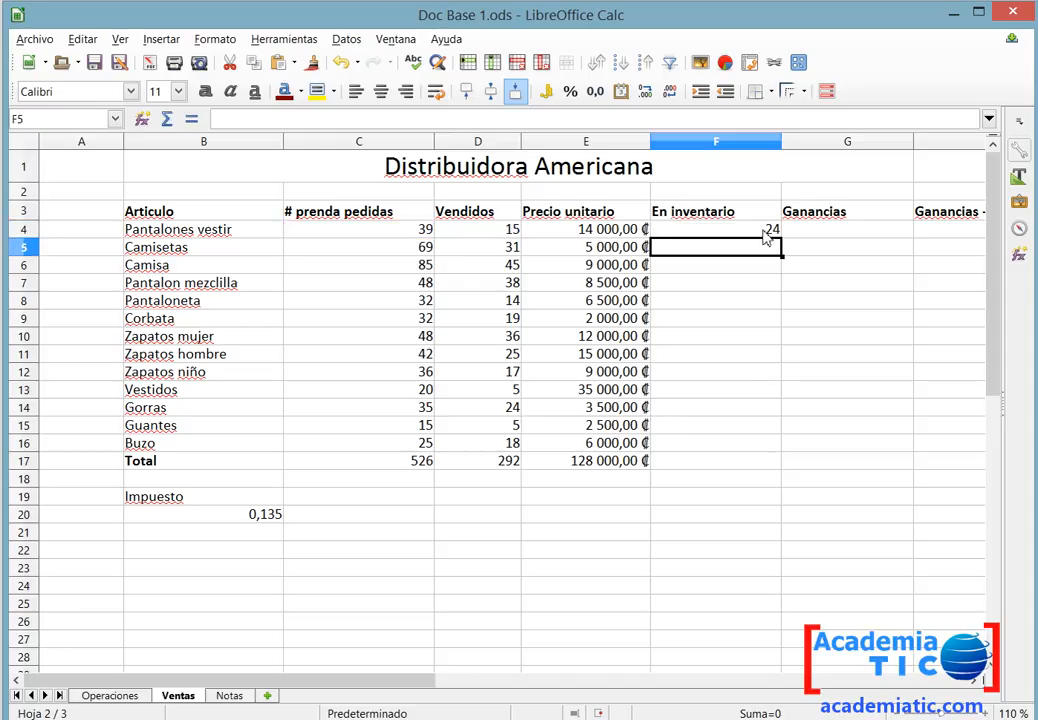
Fill F4's inventory formula down the En inventario column through F17.
{"action": "double_click", "coordinate": [767, 233]}
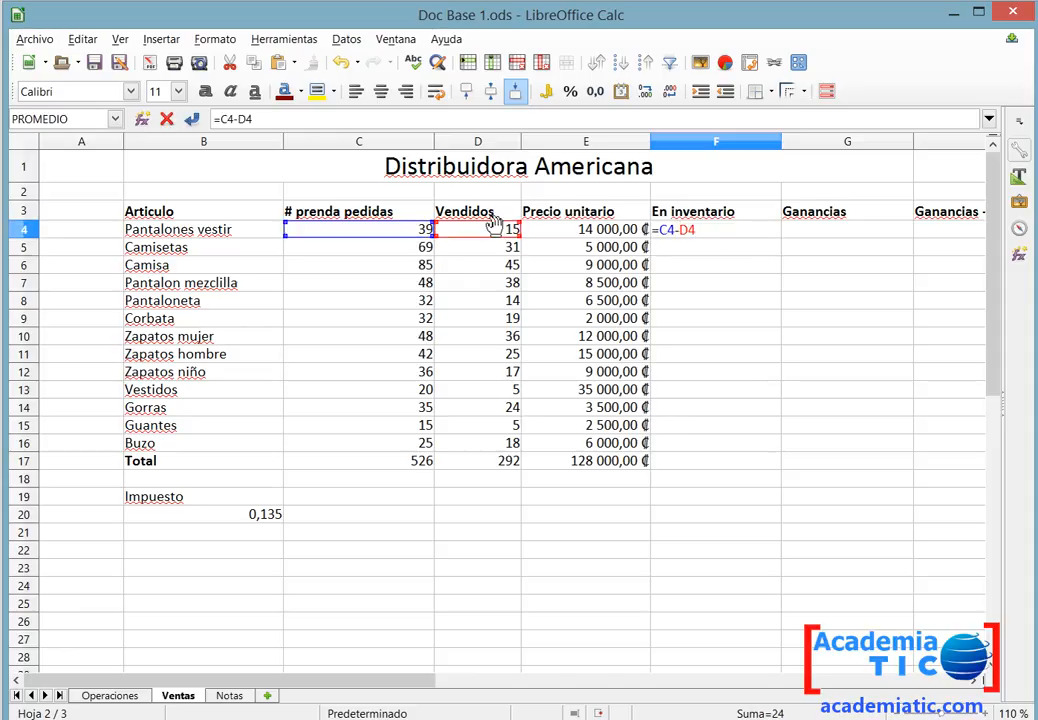
{"action": "key", "text": "Escape"}
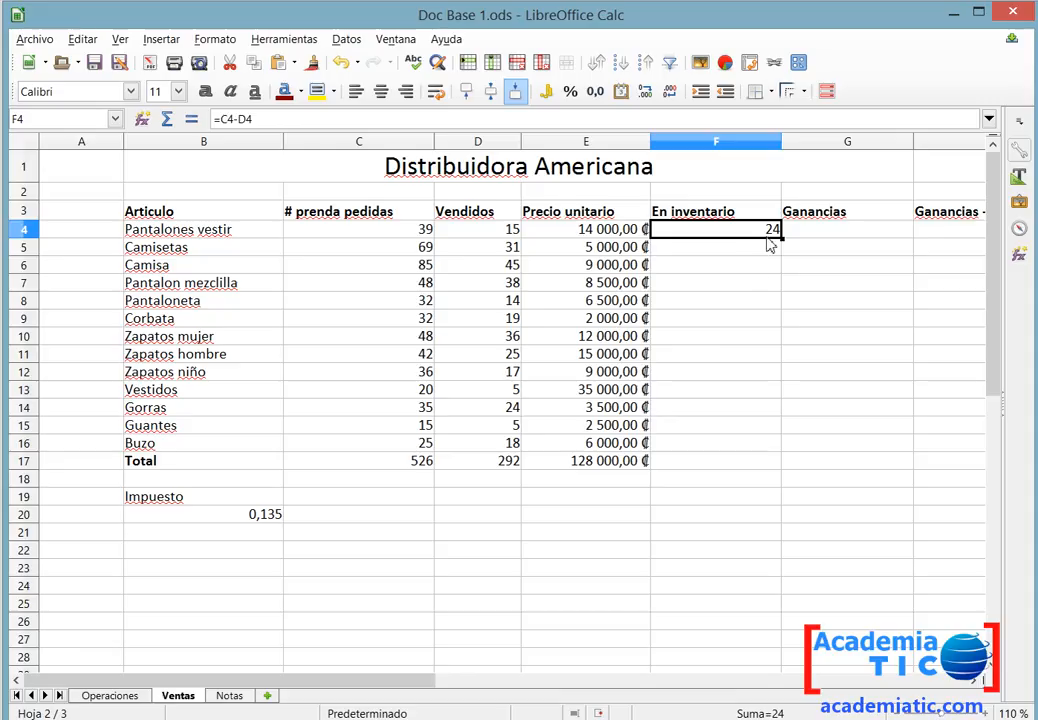
{"action": "left_click", "coordinate": [741, 257]}
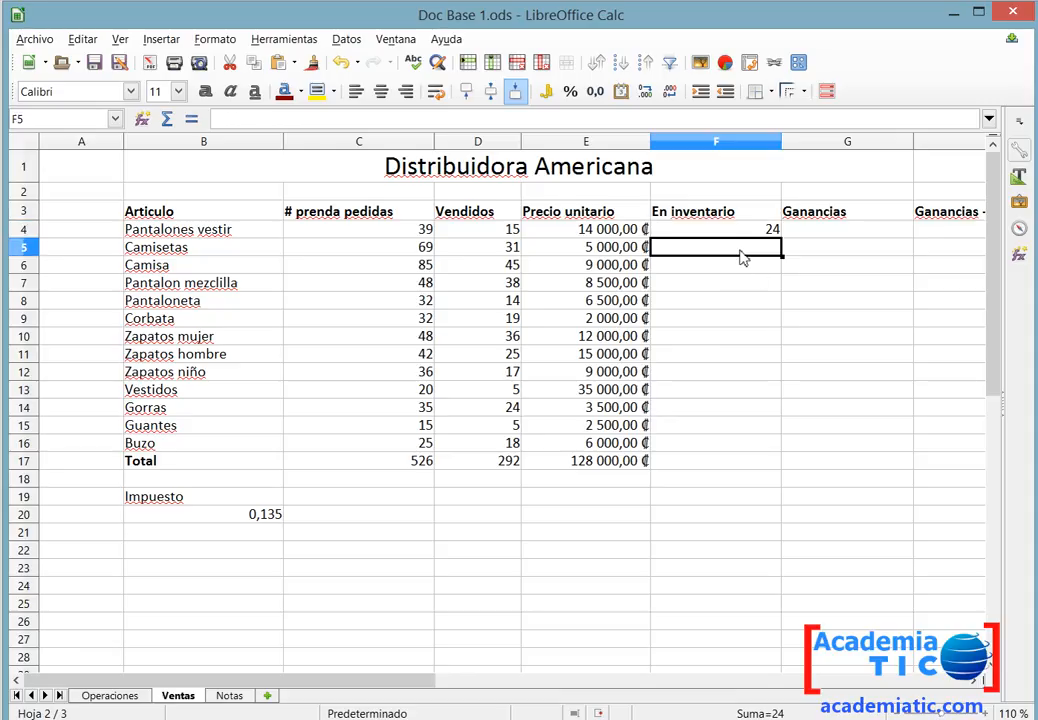
{"action": "left_click_drag", "start_coordinate": [741, 257], "coordinate": [744, 459]}
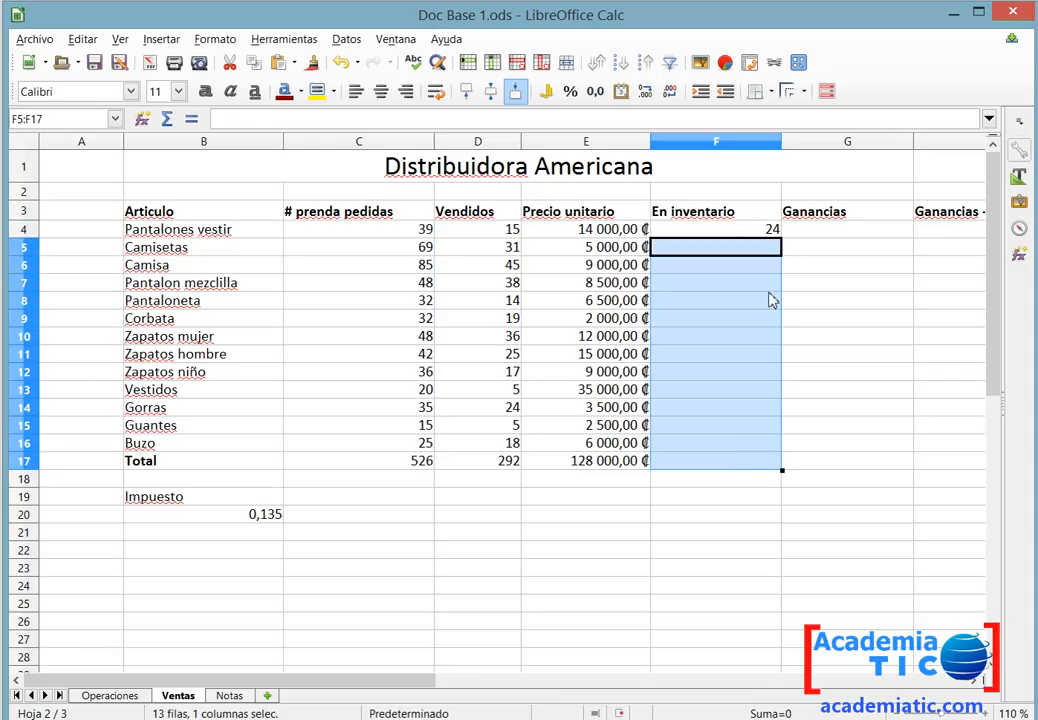
{"action": "left_click", "coordinate": [778, 235]}
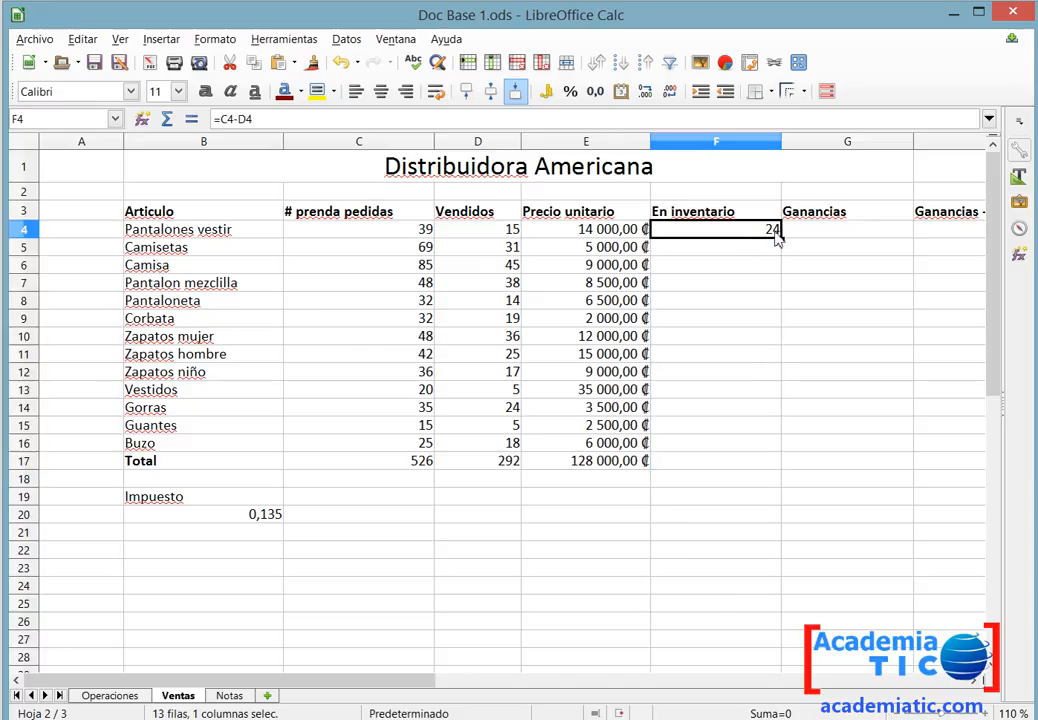
{"action": "left_click_drag", "start_coordinate": [784, 241], "coordinate": [755, 473]}
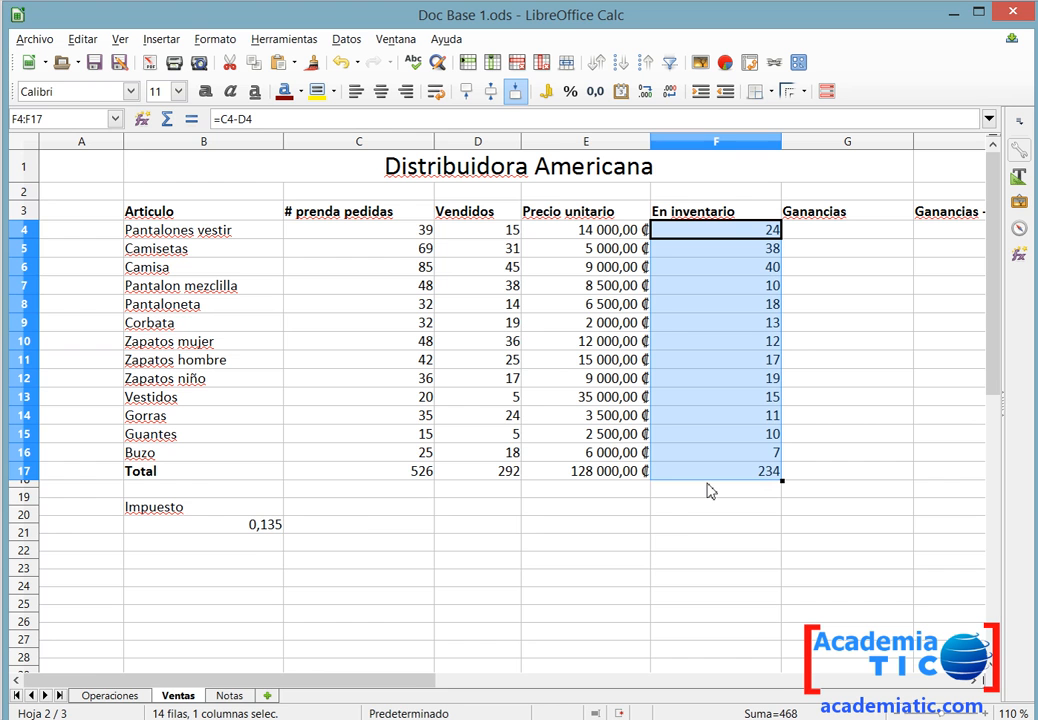
Read the Ganancias instruction in the Calc 2 practice document.
{"action": "key", "text": "alt+Tab"}
{"action": "key", "text": "alt+Tab"}
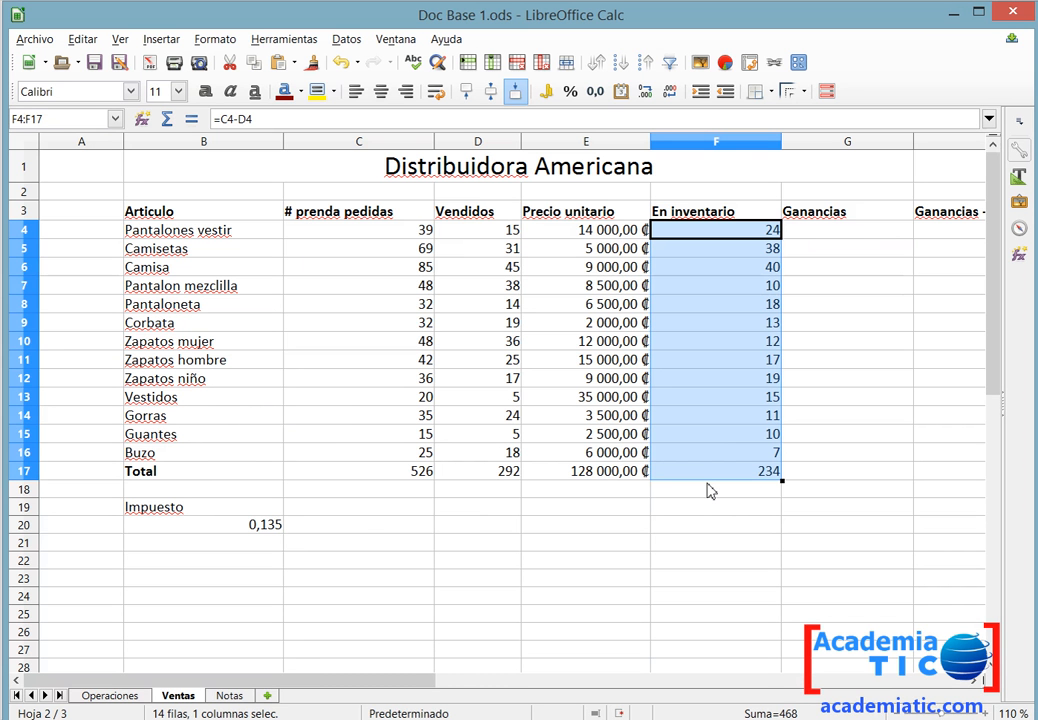
{"action": "key", "text": "alt+Tab"}
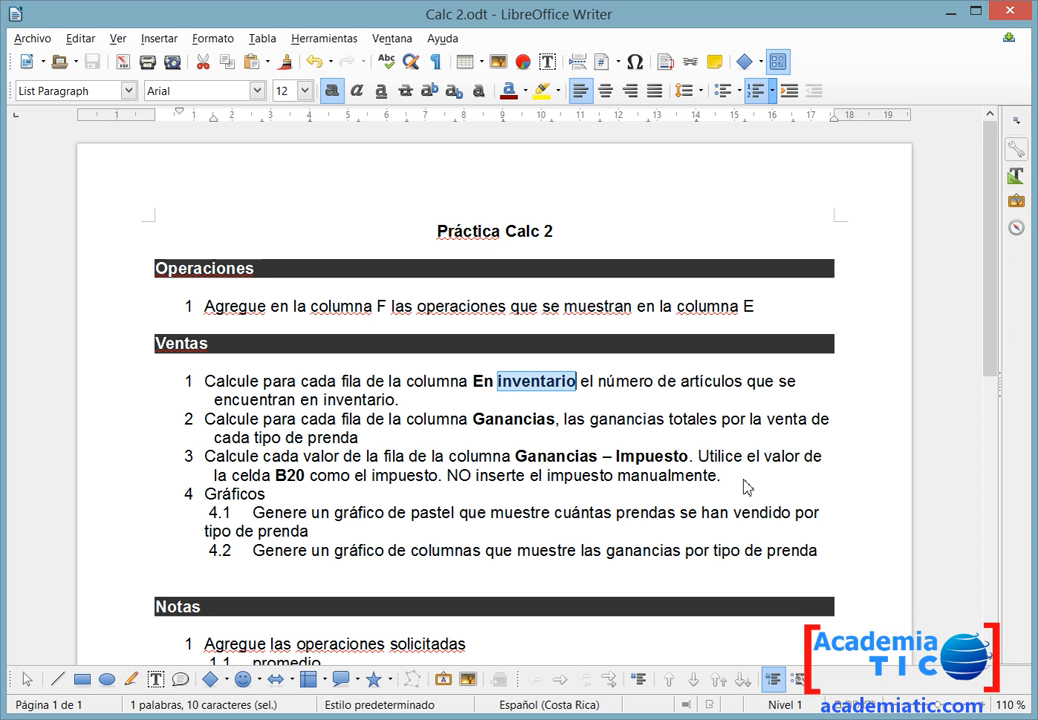
{"action": "double_click", "coordinate": [527, 428]}
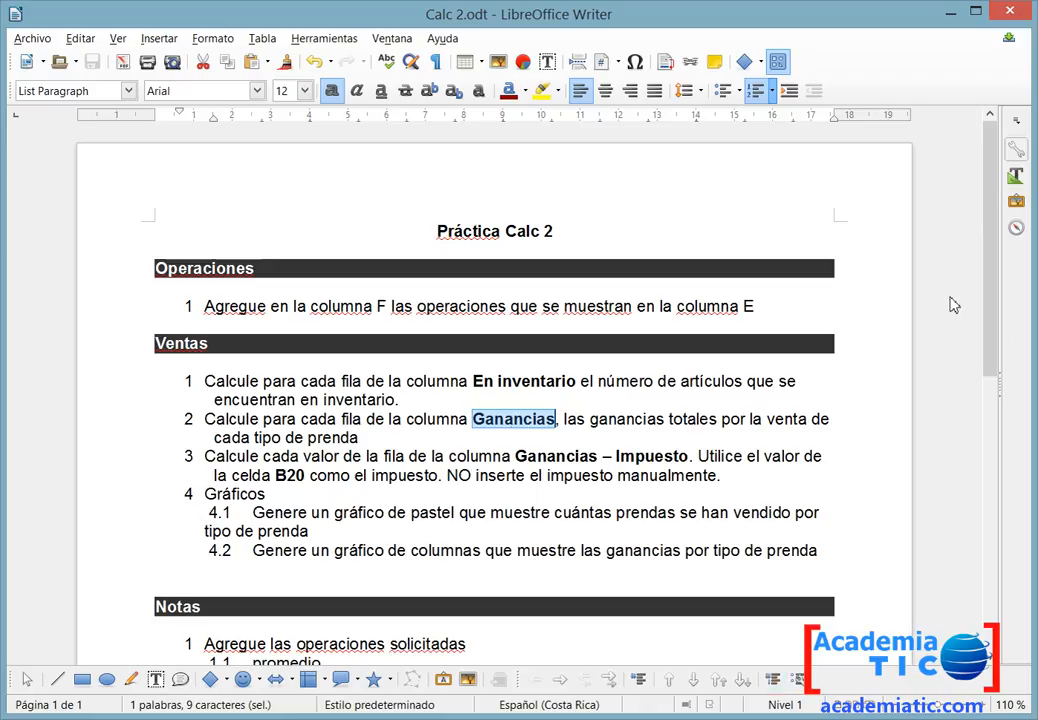
{"action": "key", "text": "alt+Tab"}
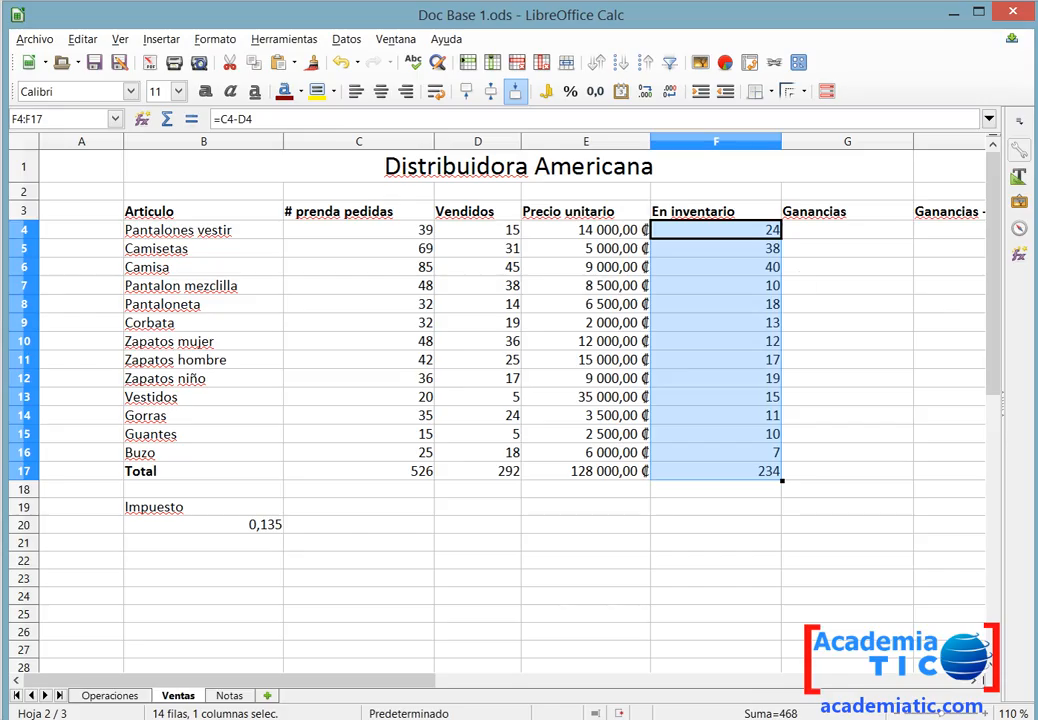
Enter =D4*E4 in G4 to compute earnings from units sold times unit price.
{"action": "left_click", "coordinate": [838, 232]}
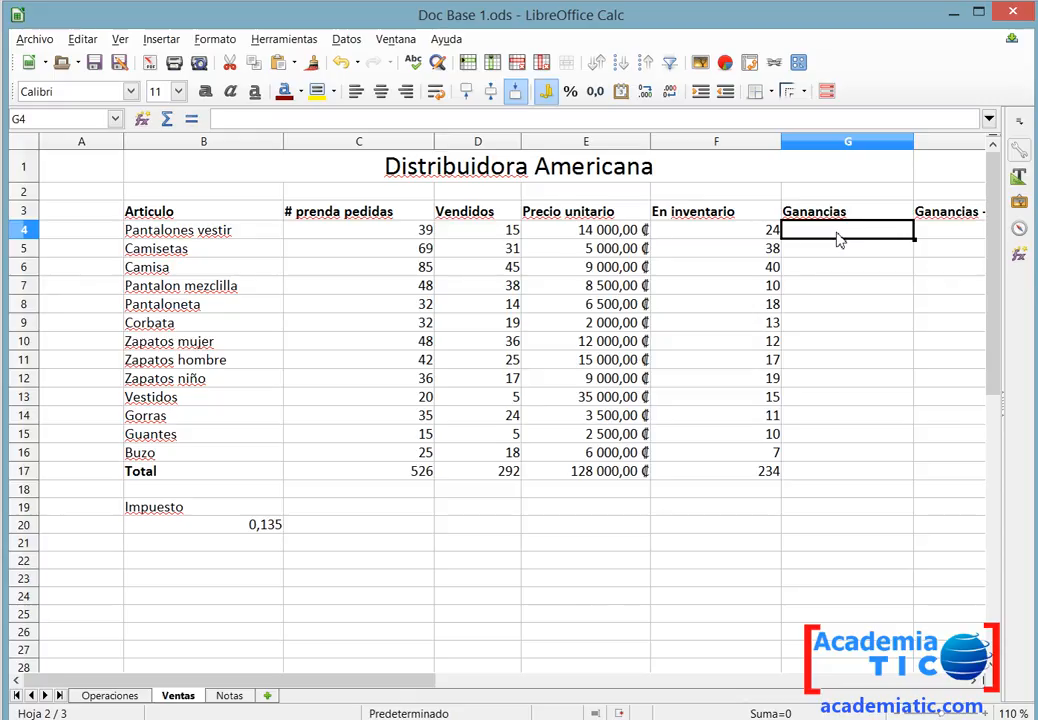
{"action": "type", "text": "="}
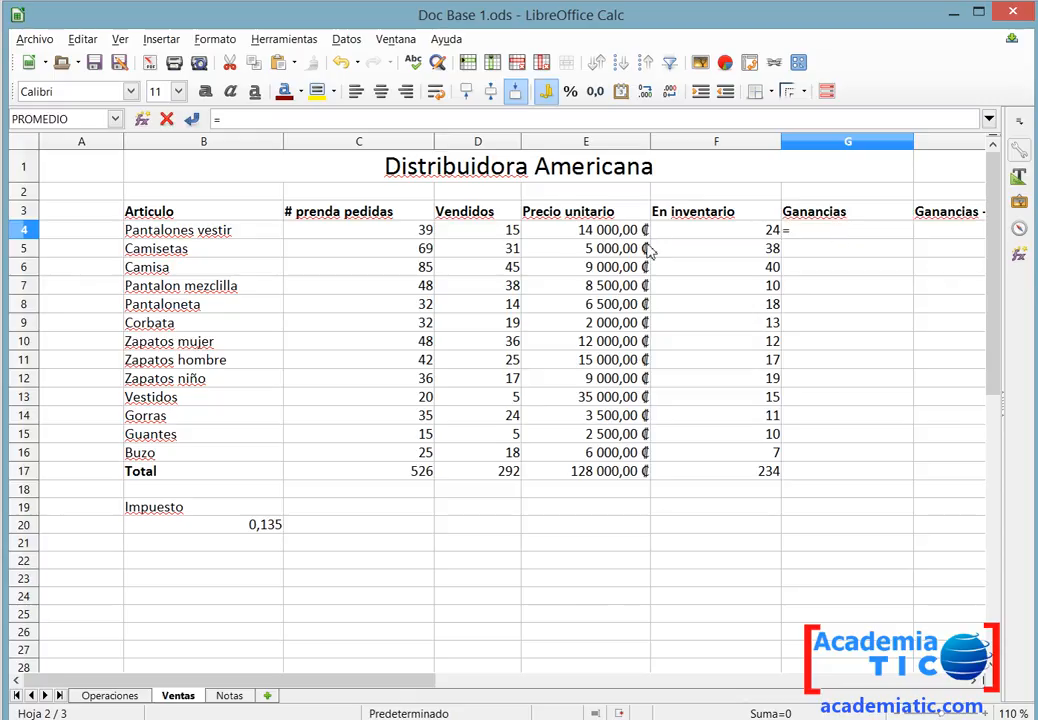
{"action": "left_click", "coordinate": [503, 232]}
{"action": "left_click", "coordinate": [846, 236]}
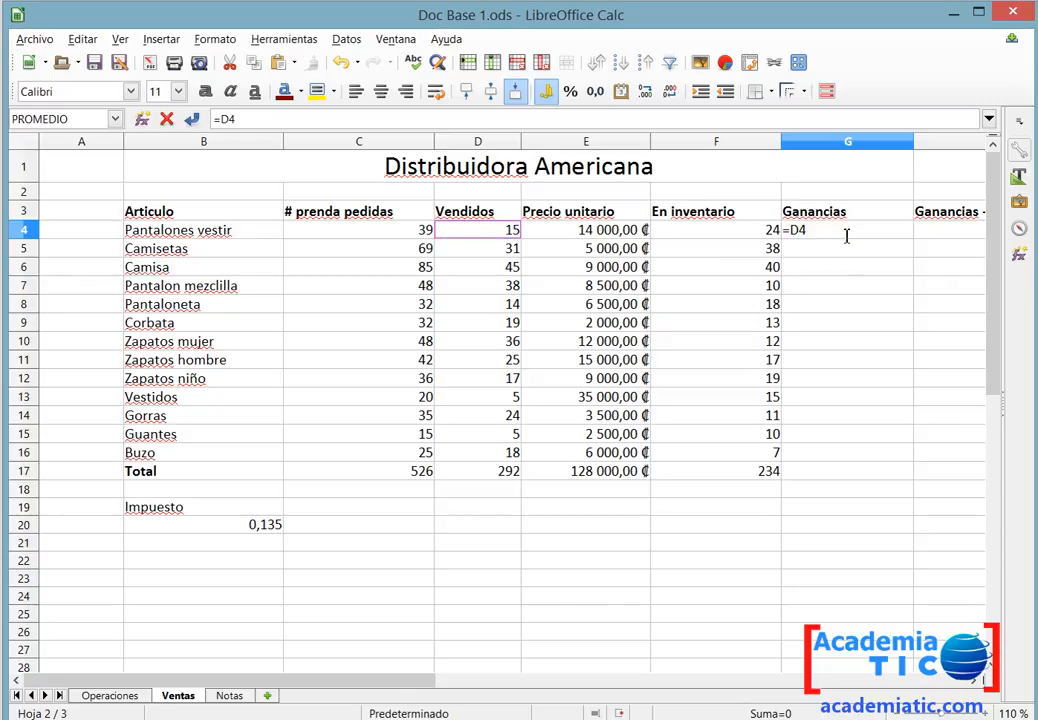
{"action": "type", "text": "*"}
{"action": "left_click", "coordinate": [609, 234]}
{"action": "key", "text": "Return"}
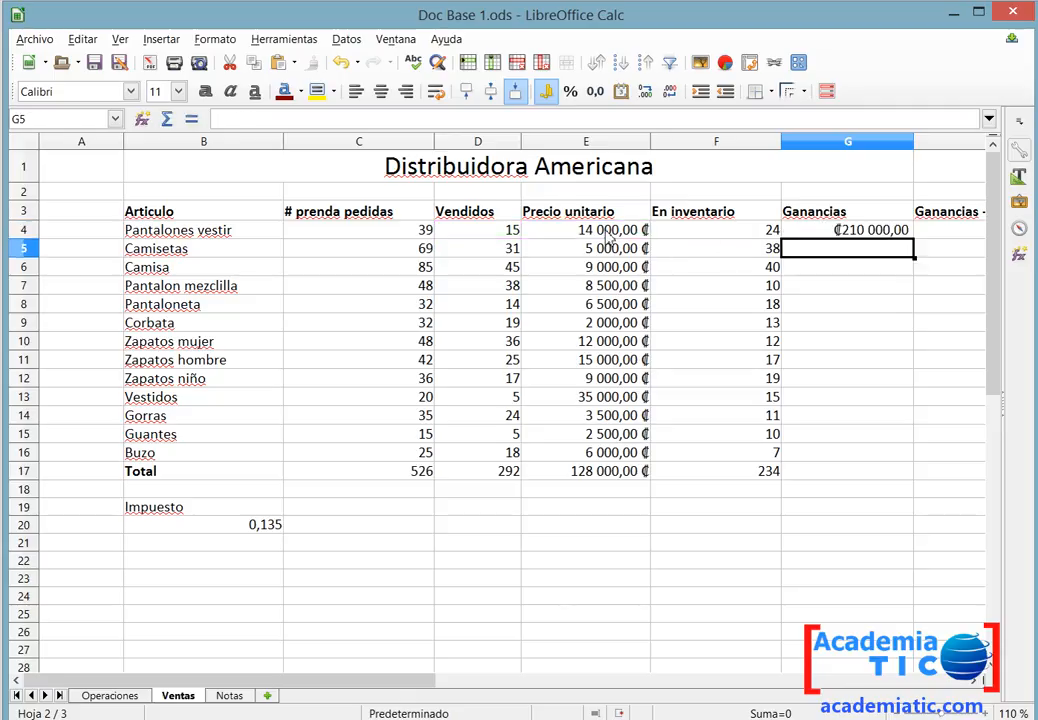
Fill G4's earnings formula down the Ganancias column through G16.
{"action": "left_click", "coordinate": [805, 234]}
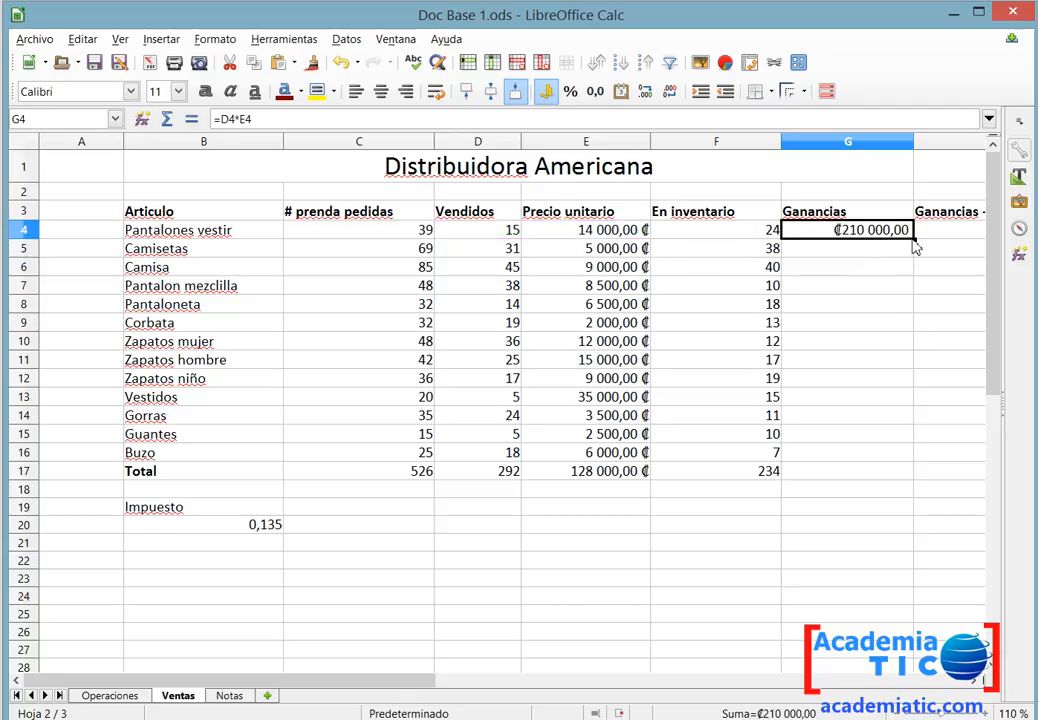
{"action": "left_click_drag", "start_coordinate": [913, 239], "coordinate": [905, 458]}
{"action": "left_click", "coordinate": [847, 477]}
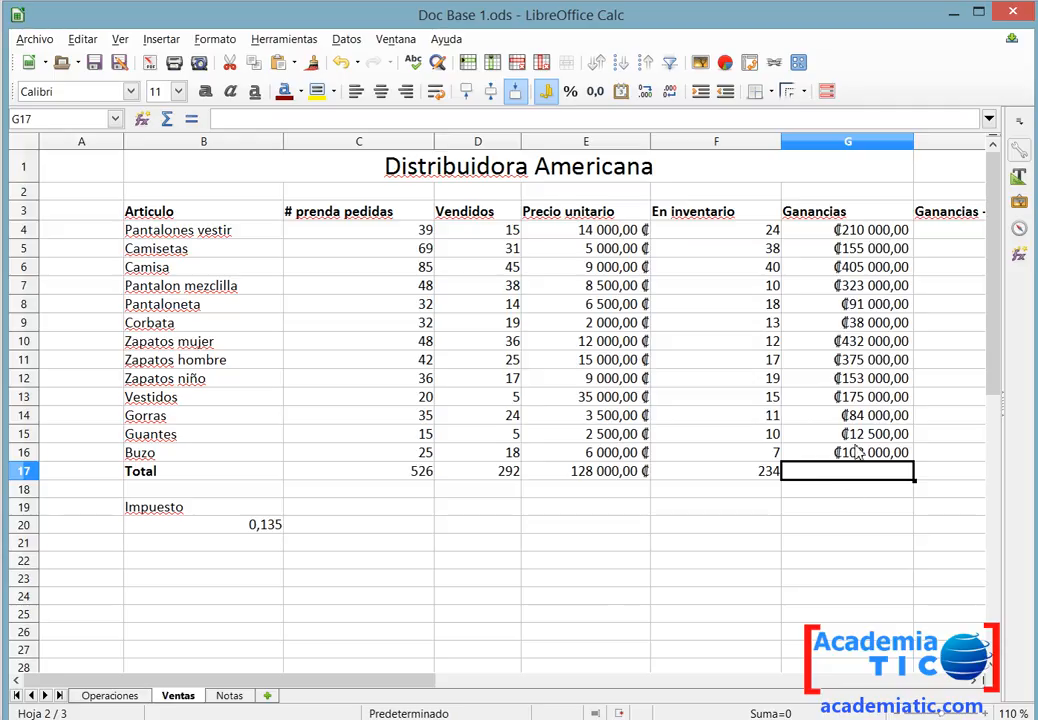
Total the Ganancias values G4:G16 in G17 using AutoSum.
{"action": "left_click_drag", "start_coordinate": [858, 457], "coordinate": [880, 232]}
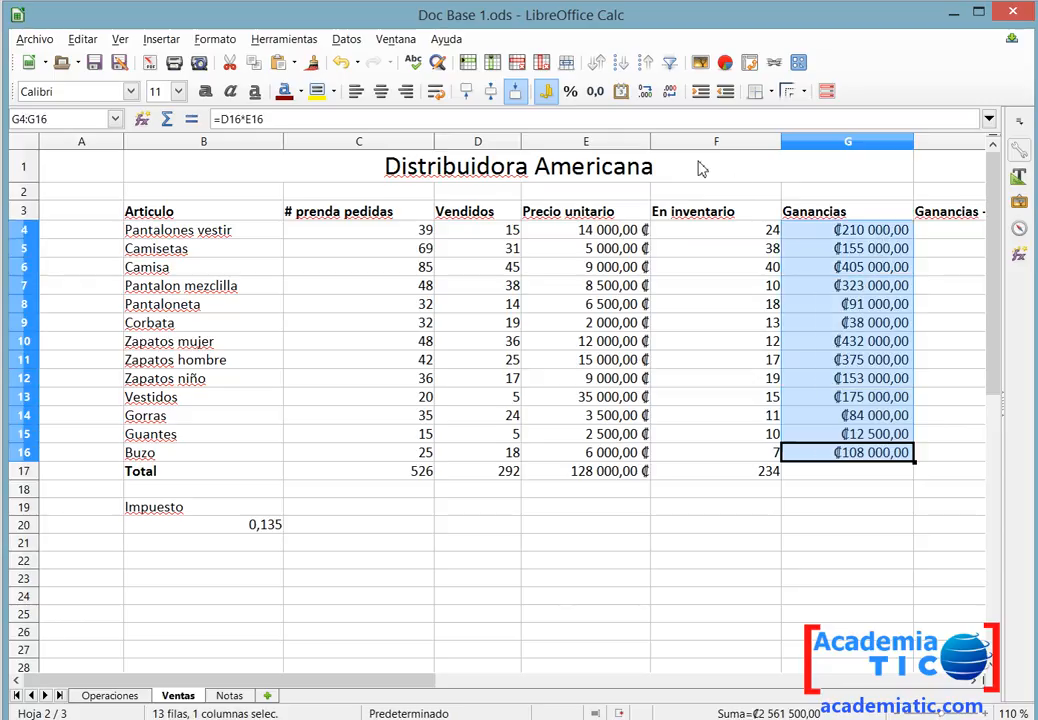
{"action": "left_click", "coordinate": [886, 478]}
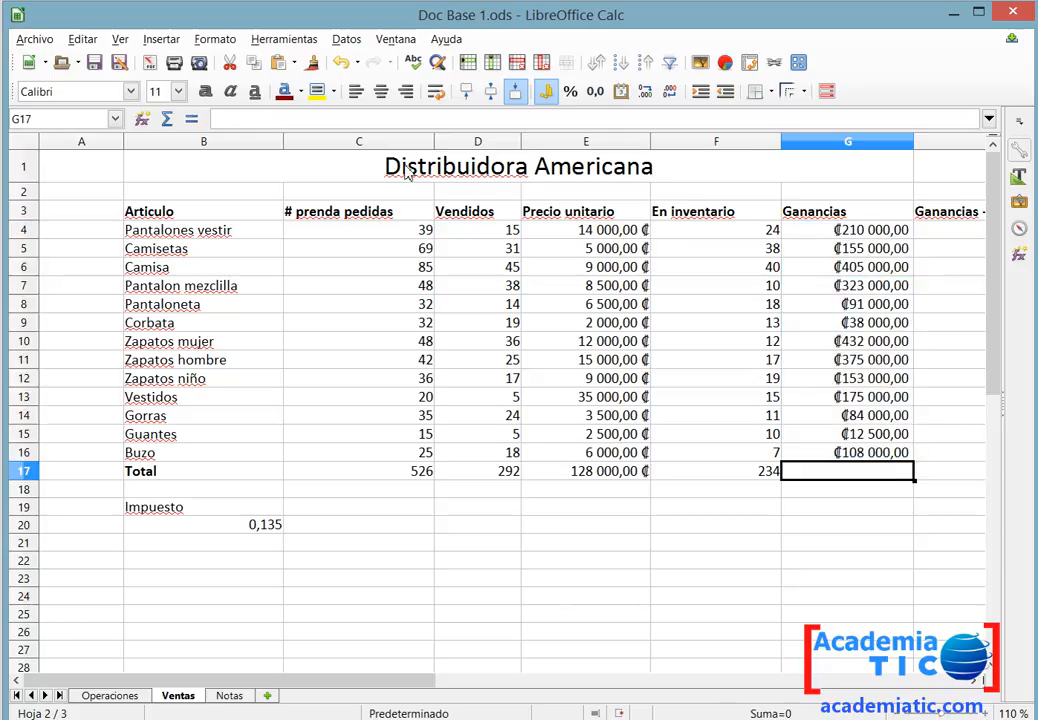
{"action": "left_click", "coordinate": [166, 119]}
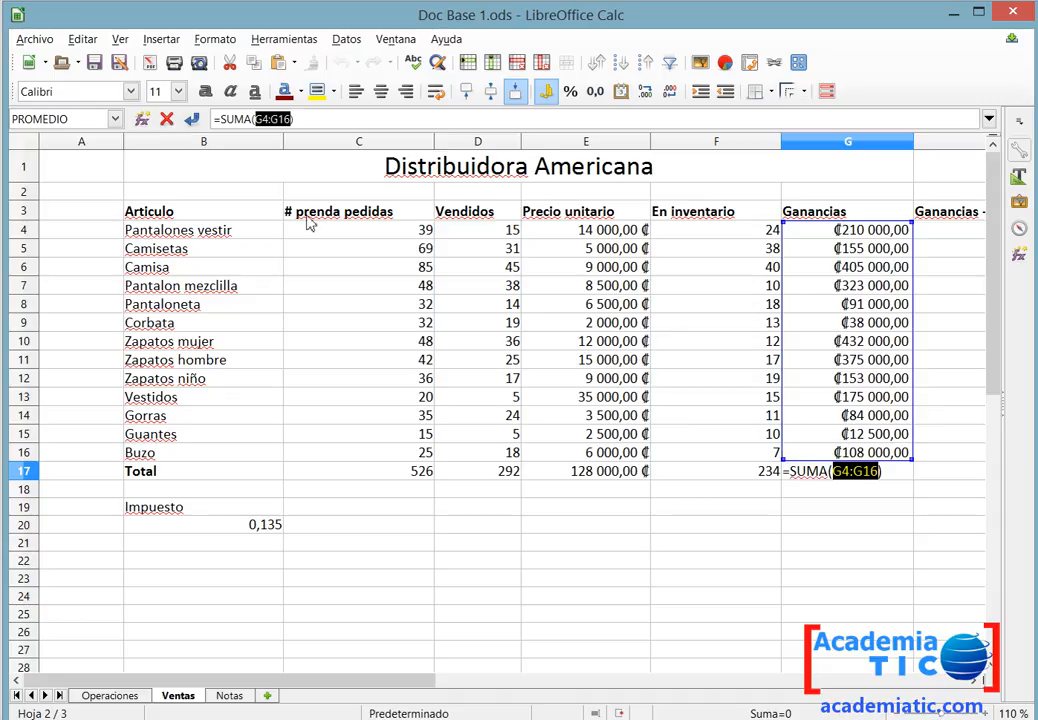
{"action": "key", "text": "Return"}
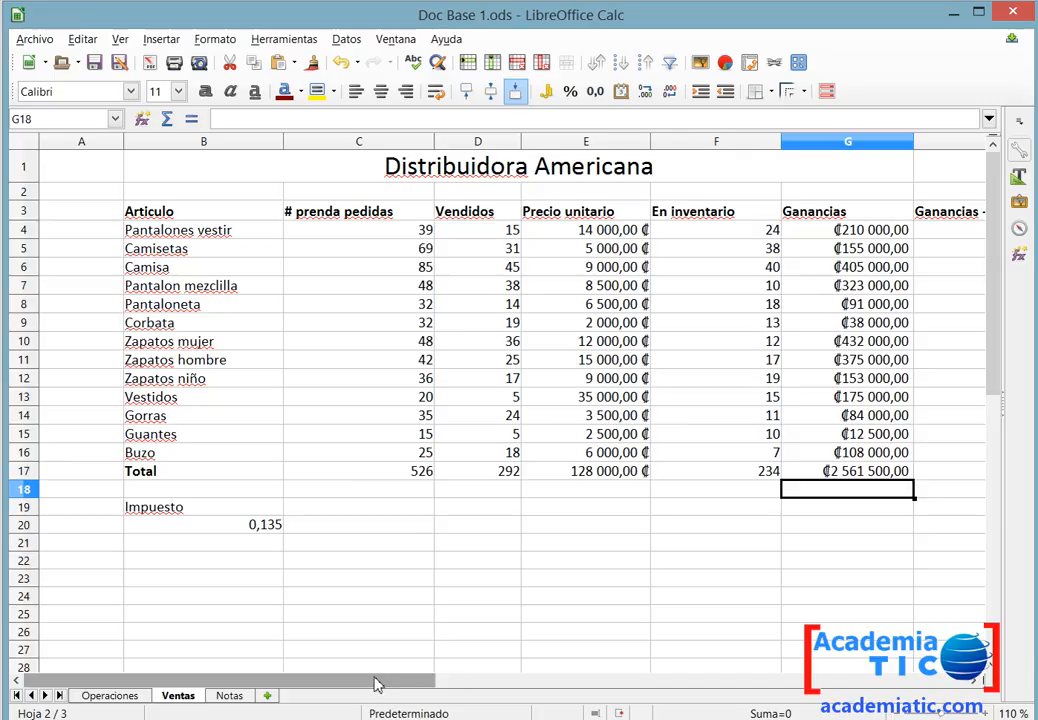
Narrow columns D and F so the Ganancias - Impuesto column fits on screen.
{"action": "left_click_drag", "start_coordinate": [436, 143], "coordinate": [415, 141]}
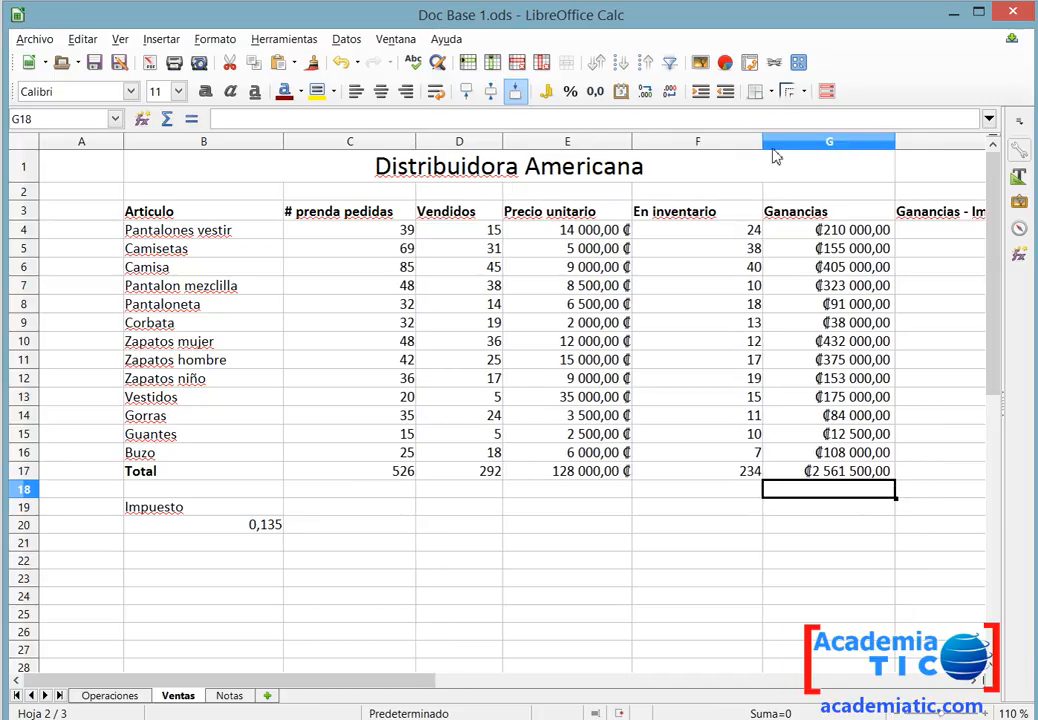
{"action": "left_click_drag", "start_coordinate": [763, 143], "coordinate": [725, 147]}
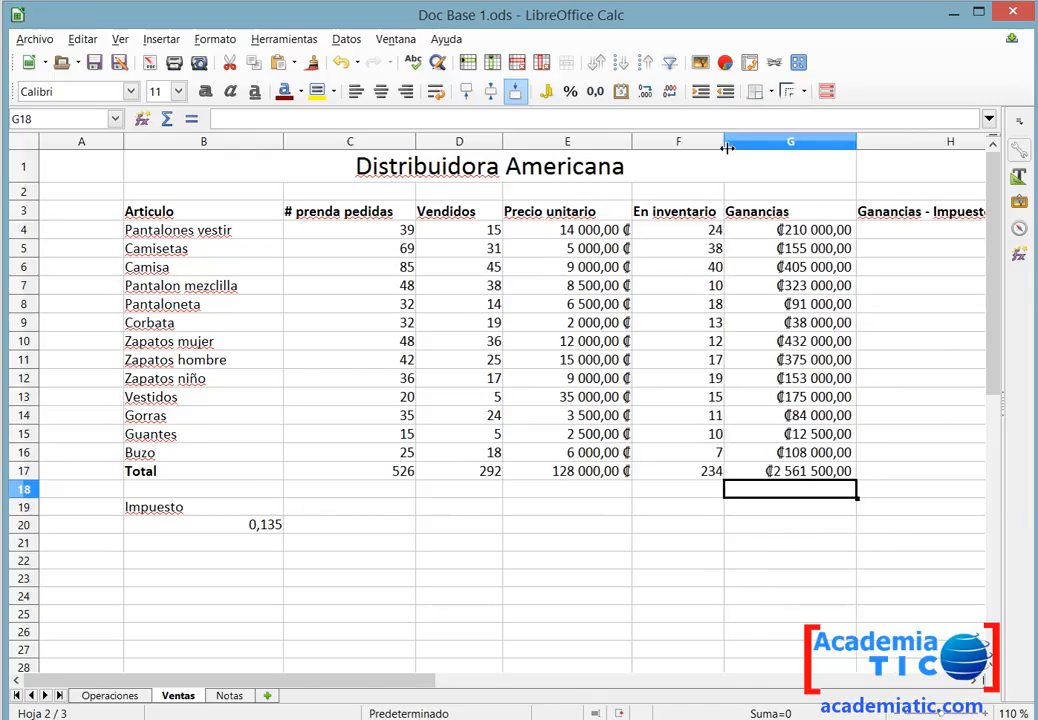
Read the Ganancias – Impuesto instruction and its B20 tax cell requirement in the Calc 2 practice document.
{"action": "key", "text": "alt+Tab"}
{"action": "double_click", "coordinate": [254, 458]}
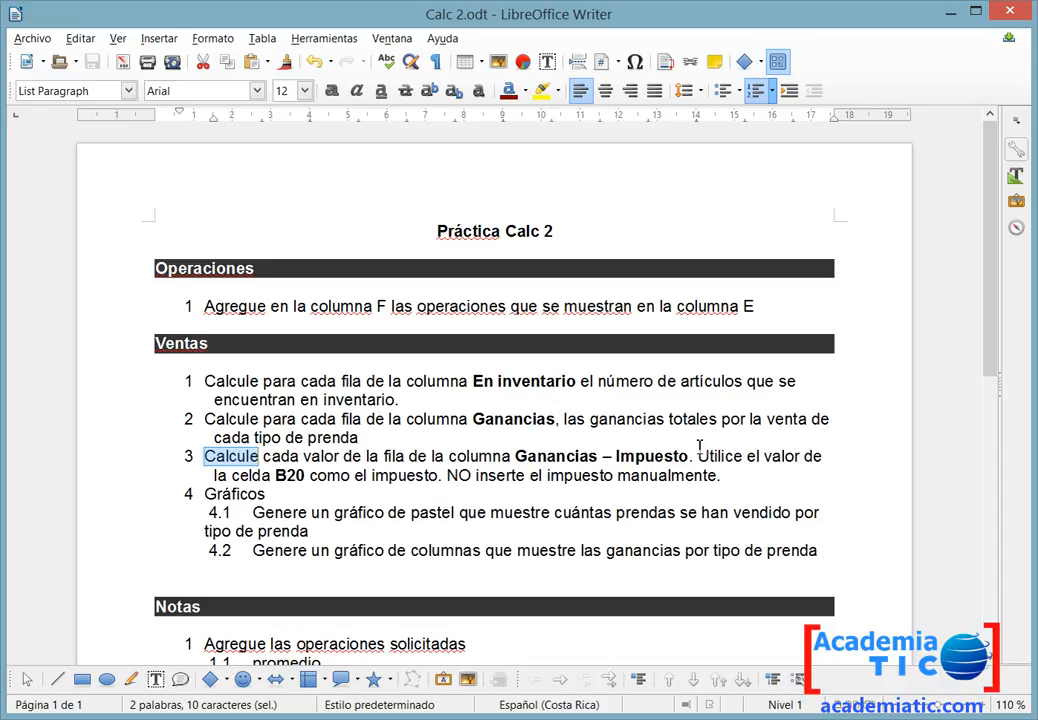
{"action": "double_click", "coordinate": [649, 452]}
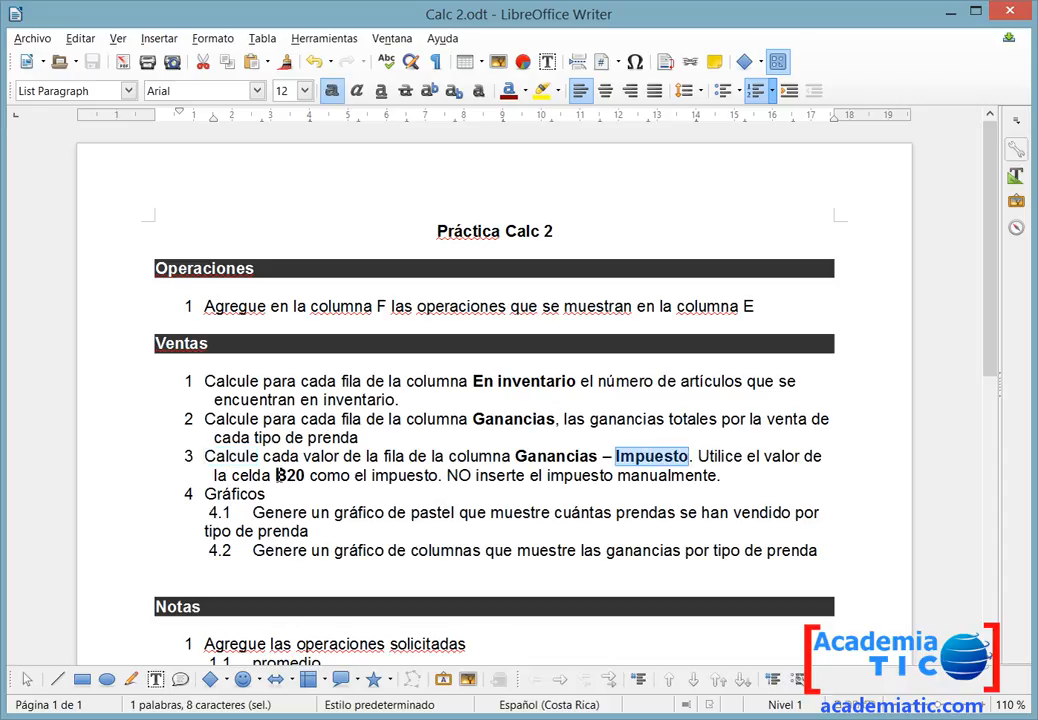
{"action": "left_click_drag", "start_coordinate": [279, 475], "coordinate": [318, 475]}
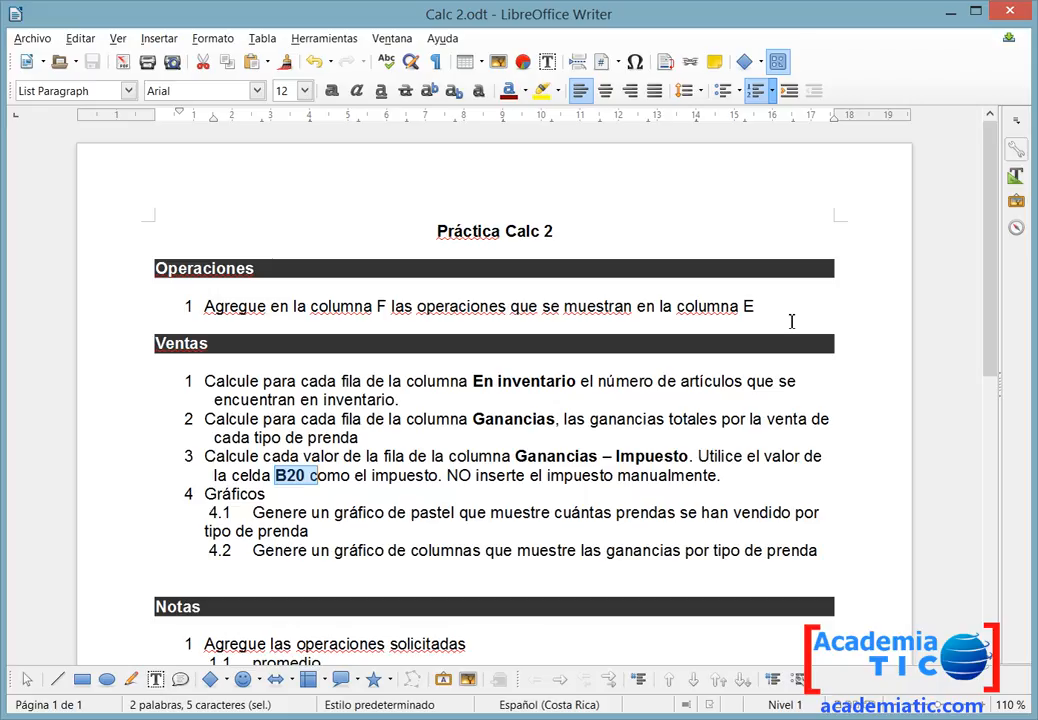
{"action": "key", "text": "alt+Tab"}
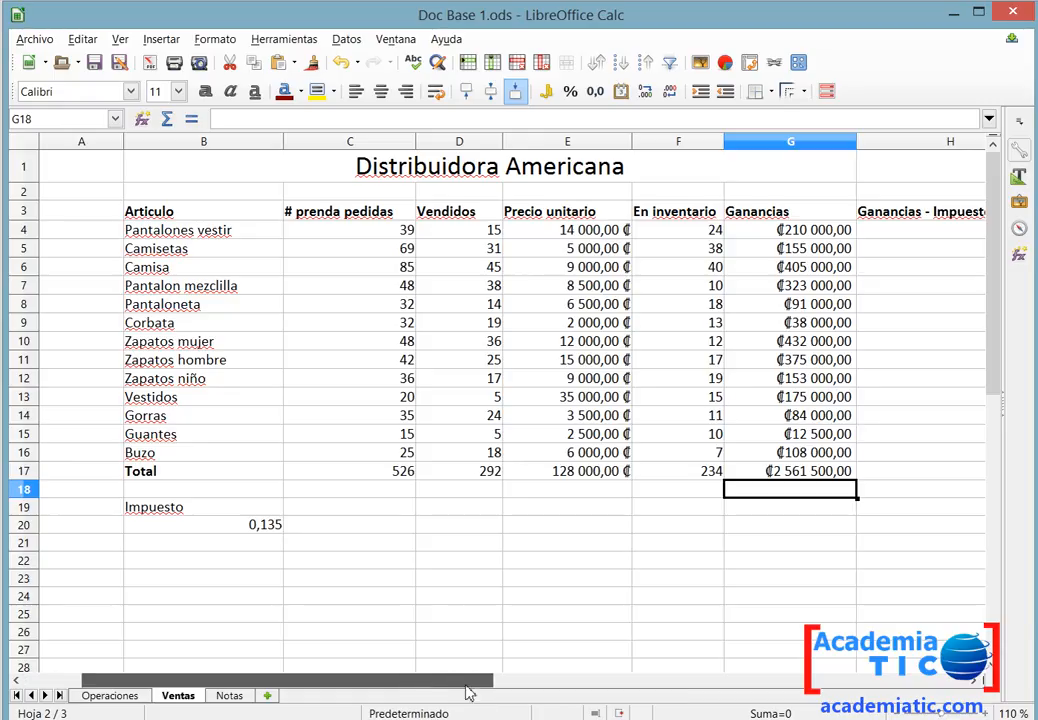
Enter =G4-G4*B20 in H4 to compute earnings after tax.
{"action": "left_click_drag", "start_coordinate": [343, 681], "coordinate": [431, 702]}
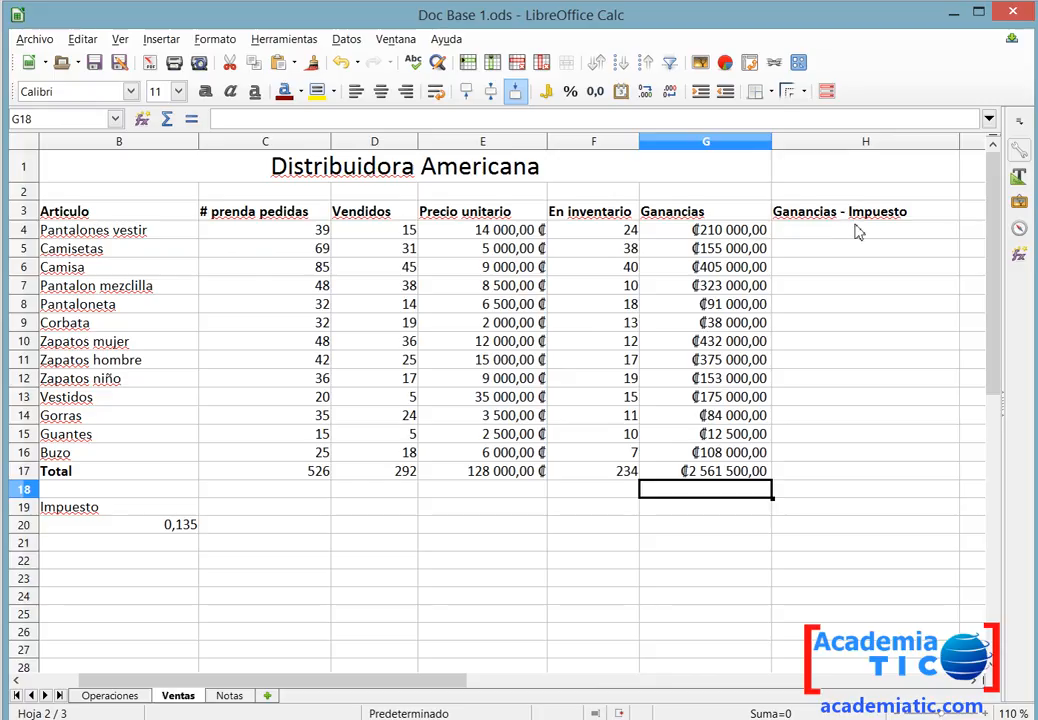
{"action": "double_click", "coordinate": [838, 236]}
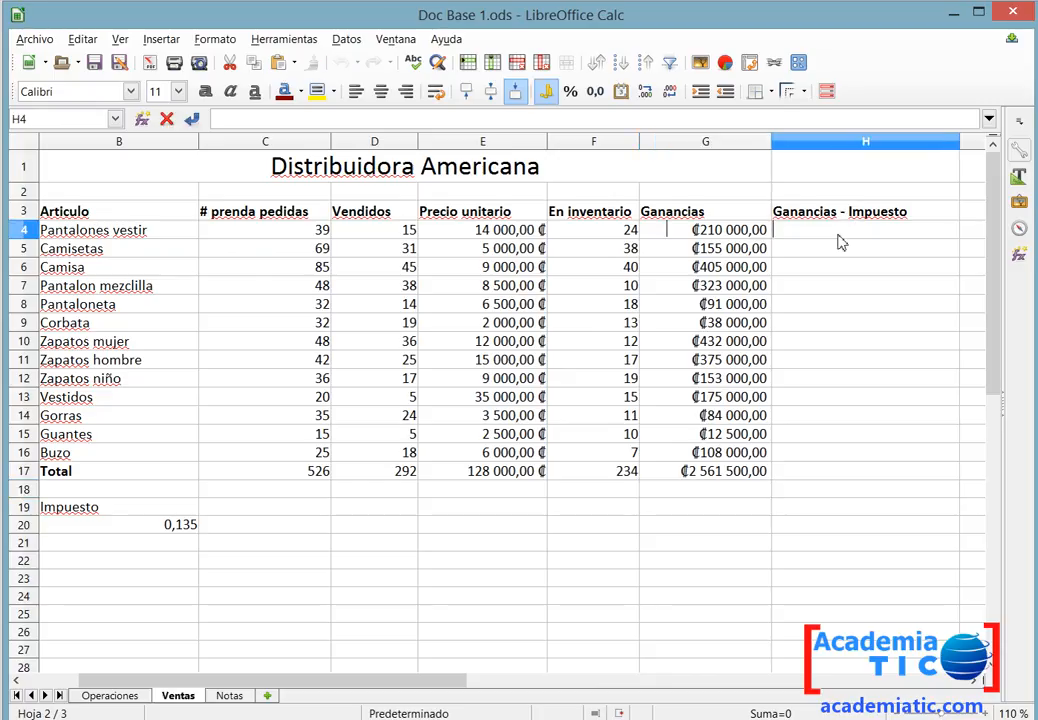
{"action": "type", "text": "="}
{"action": "left_click", "coordinate": [740, 232]}
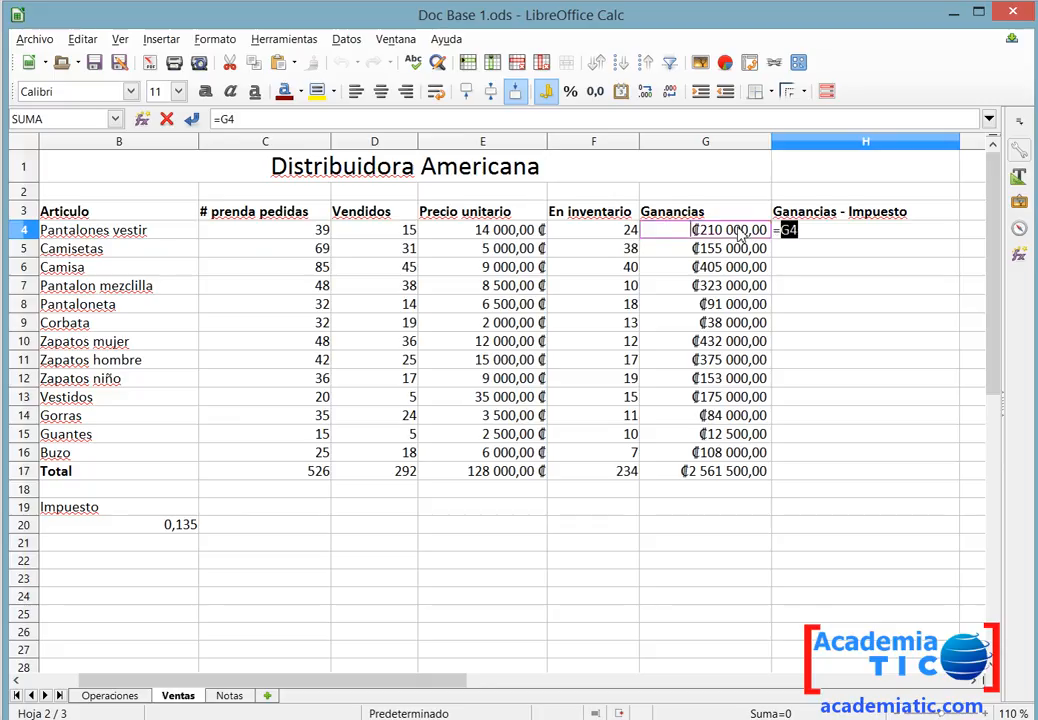
{"action": "type", "text": "-"}
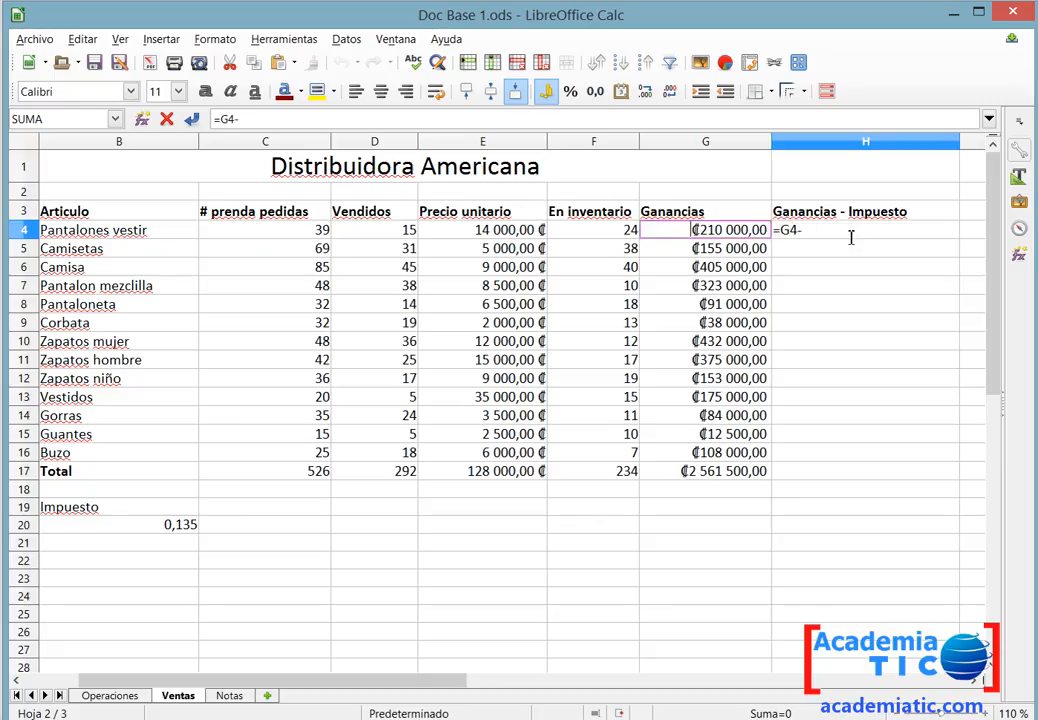
{"action": "left_click", "coordinate": [750, 232]}
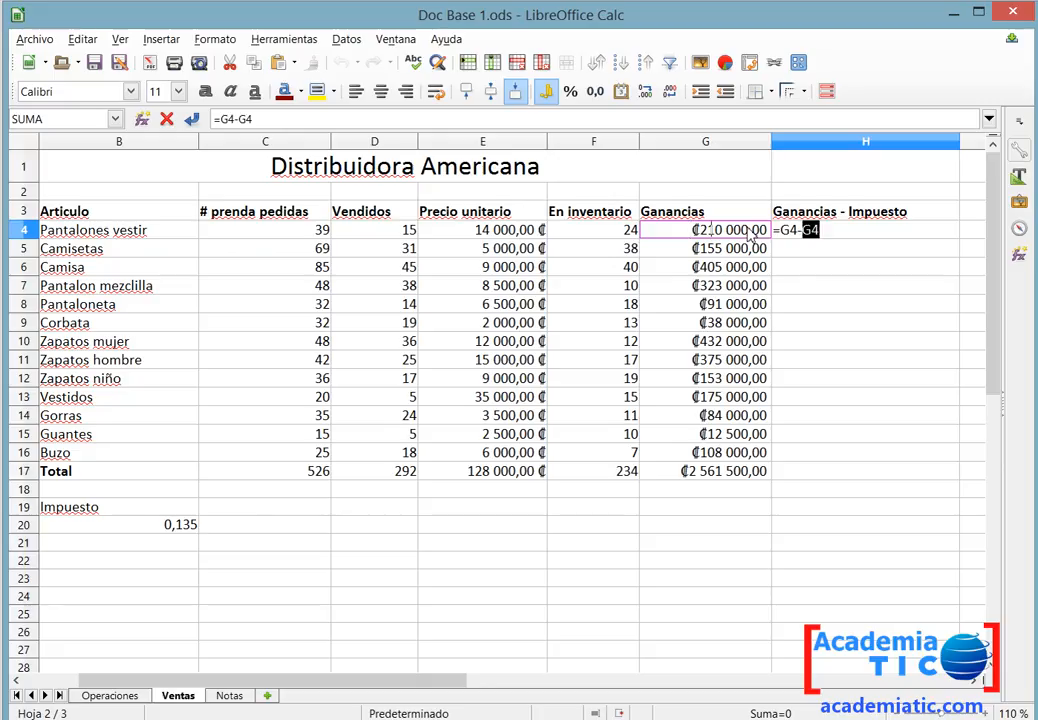
{"action": "type", "text": "*"}
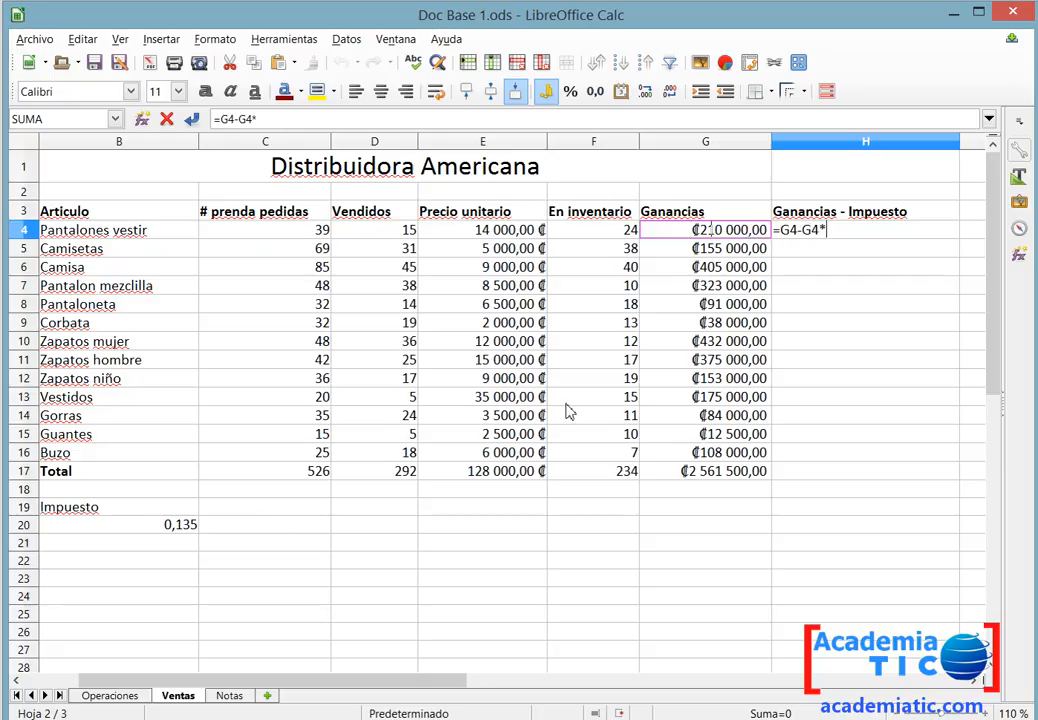
{"action": "left_click", "coordinate": [170, 533]}
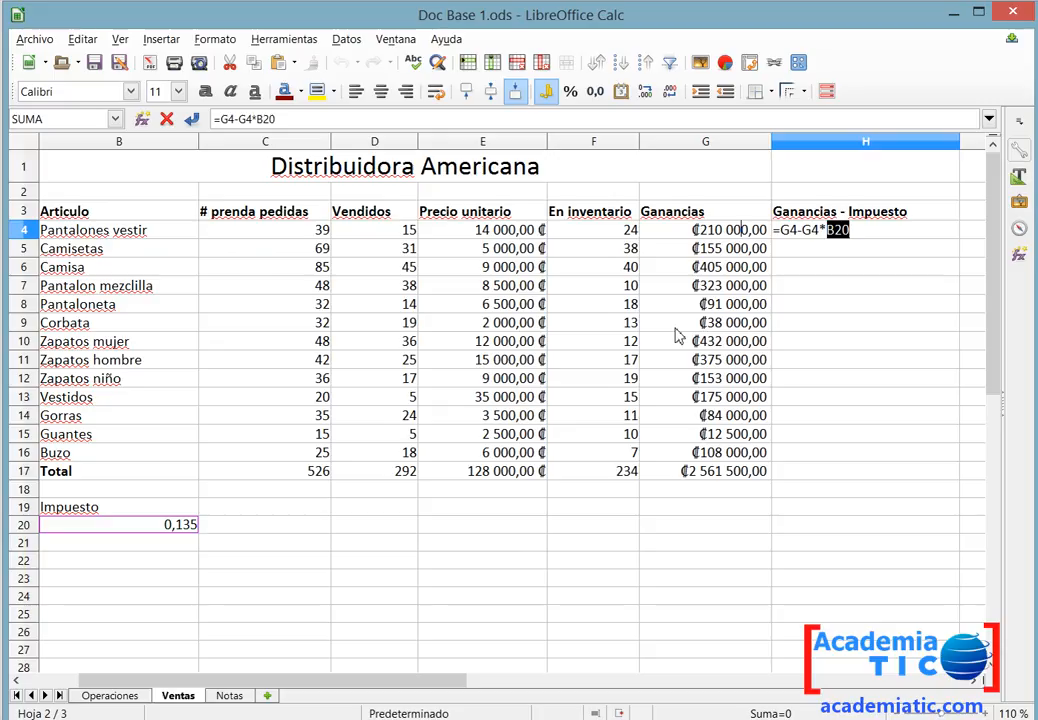
{"action": "key", "text": "Return"}
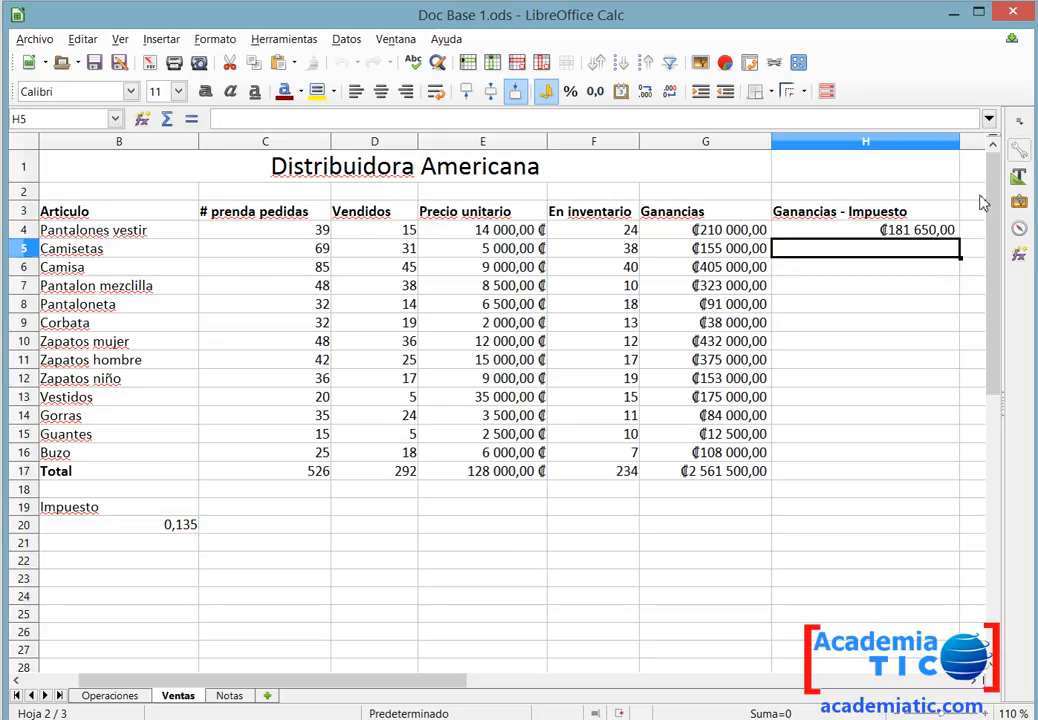
Fill H4's formula down the Ganancias - Impuesto column through H16.
{"action": "left_click", "coordinate": [896, 238]}
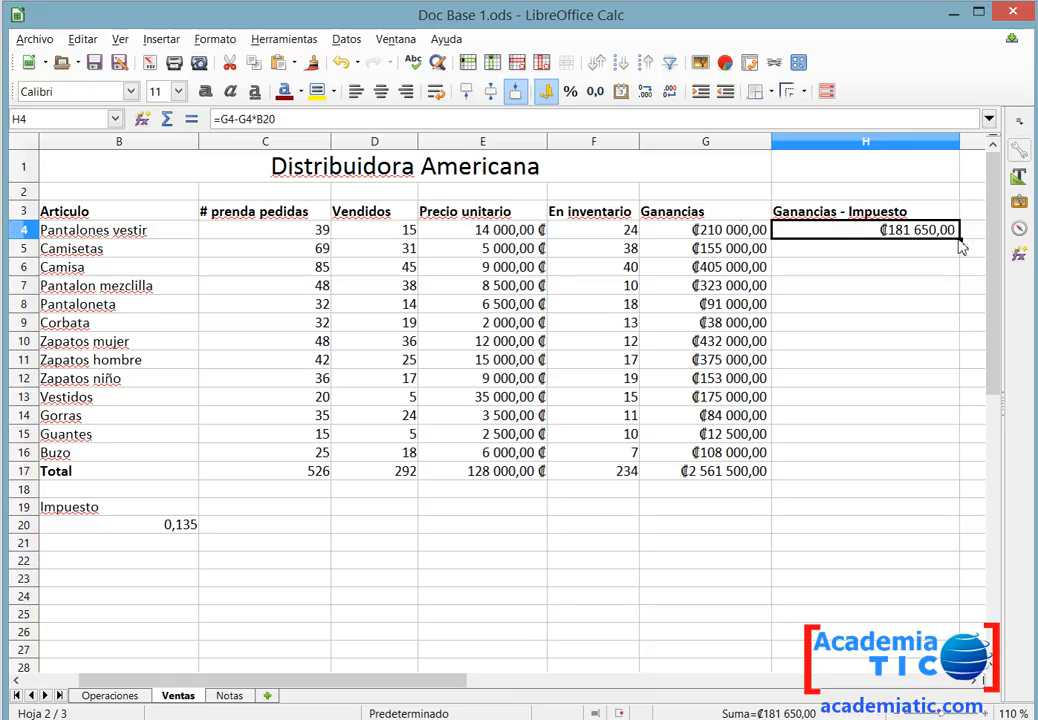
{"action": "left_click_drag", "start_coordinate": [960, 243], "coordinate": [906, 470]}
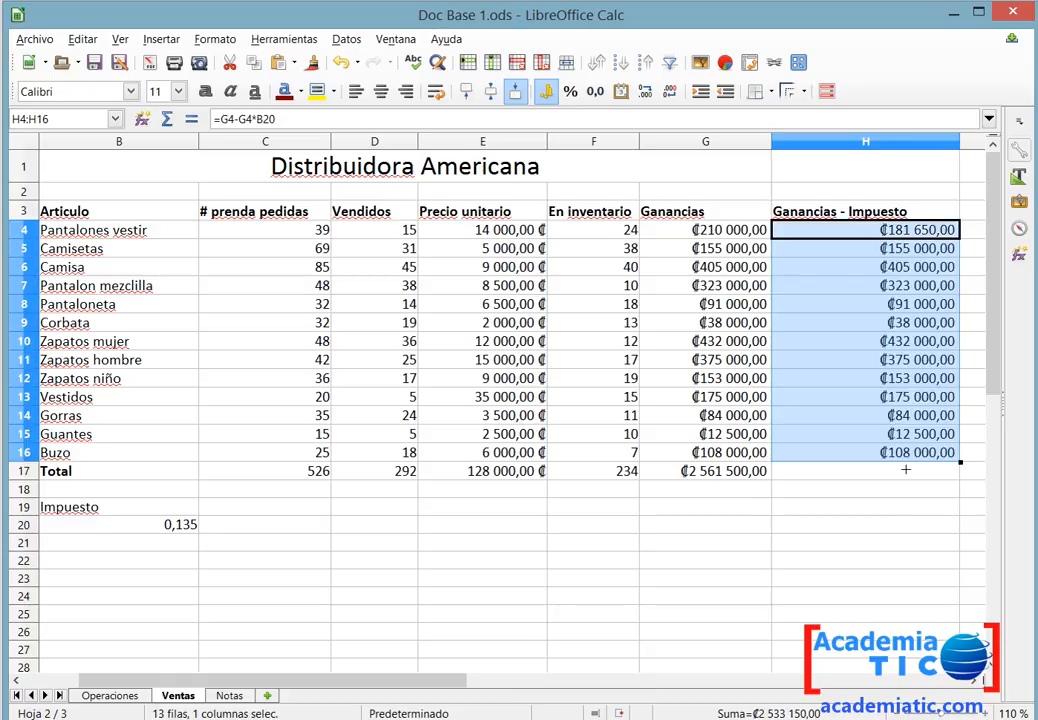
Inspect the copied formulas in the Ganancias - Impuesto column to check their tax cell references.
{"action": "double_click", "coordinate": [871, 288]}
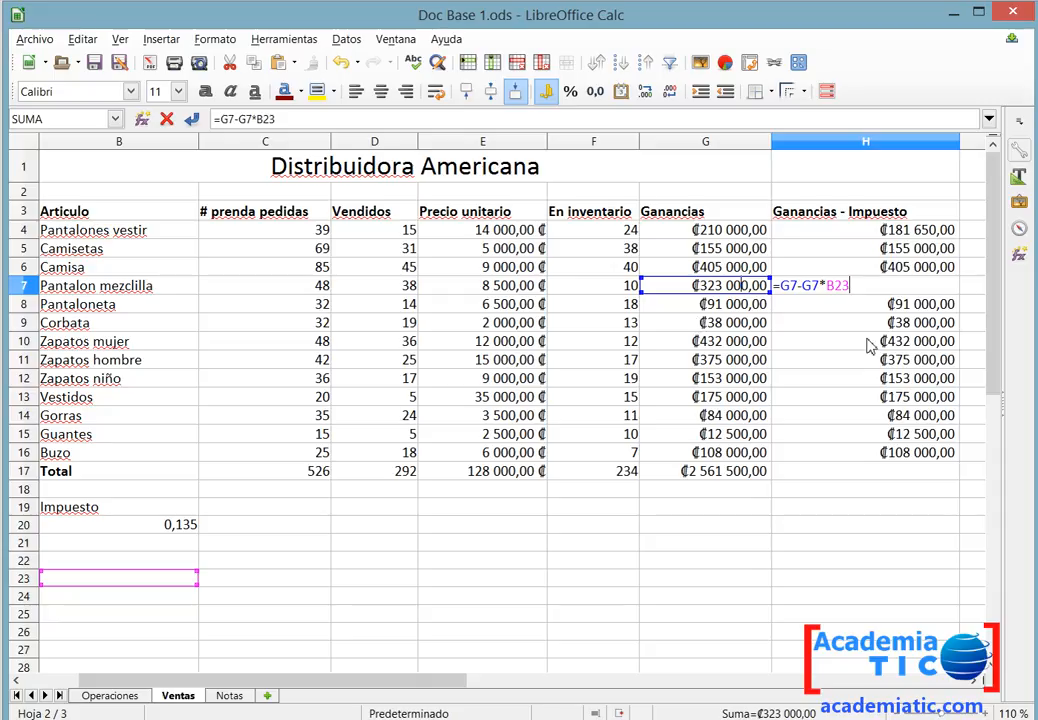
{"action": "key", "text": "Escape"}
{"action": "left_click", "coordinate": [922, 250]}
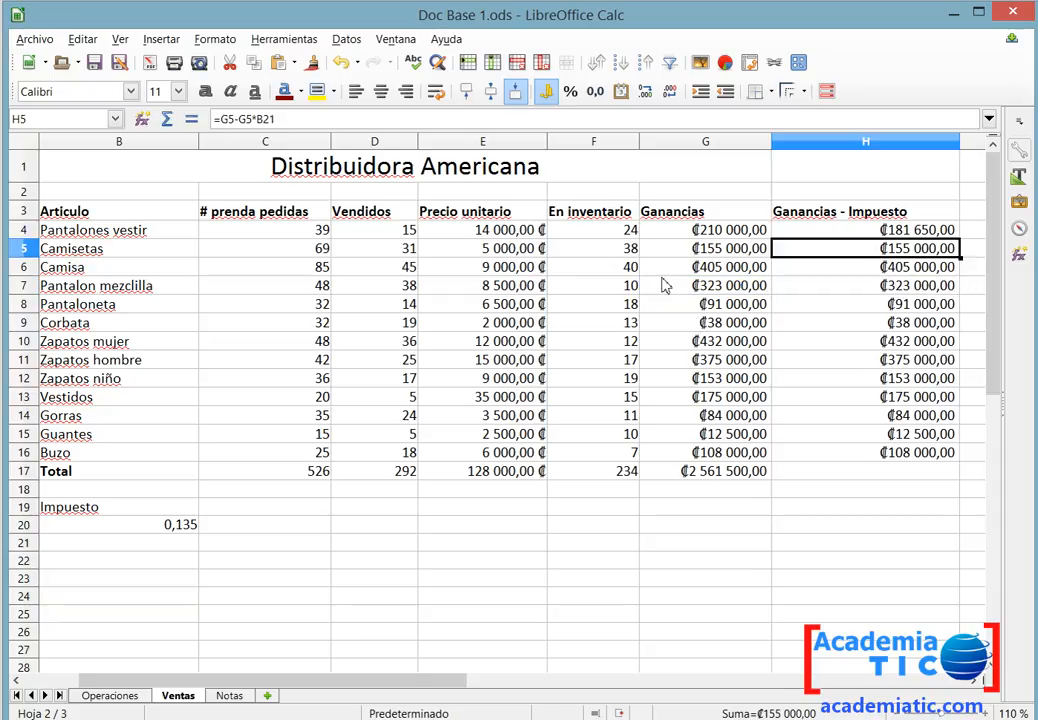
{"action": "left_click", "coordinate": [723, 250]}
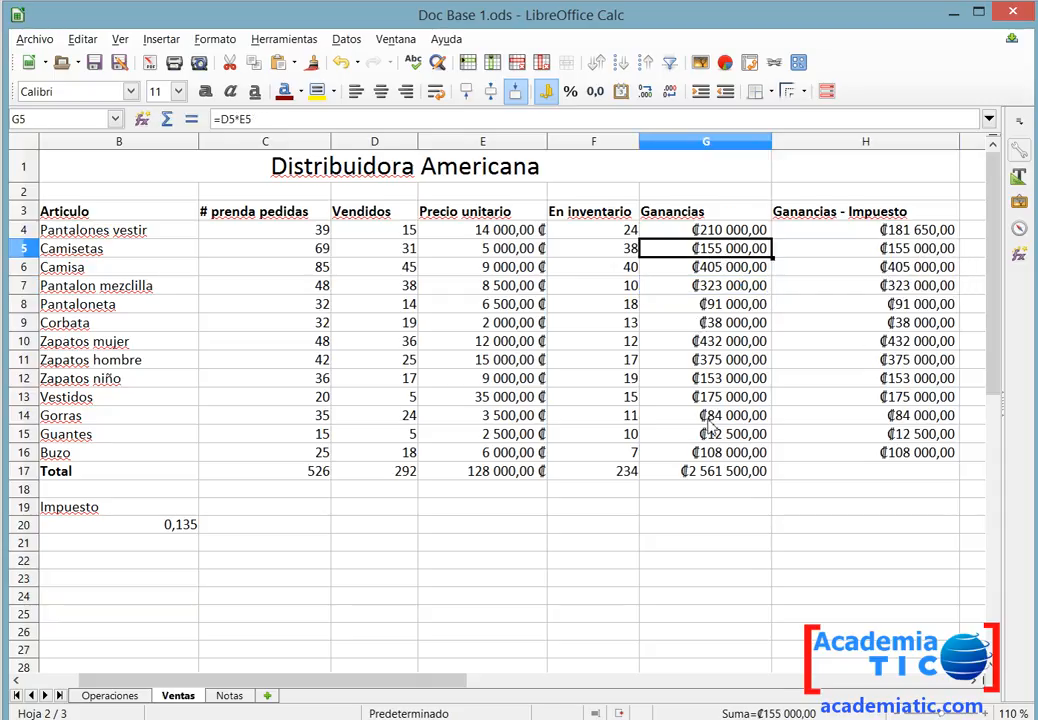
{"action": "left_click_drag", "start_coordinate": [795, 455], "coordinate": [735, 436]}
{"action": "left_click_drag", "start_coordinate": [737, 375], "coordinate": [737, 271]}
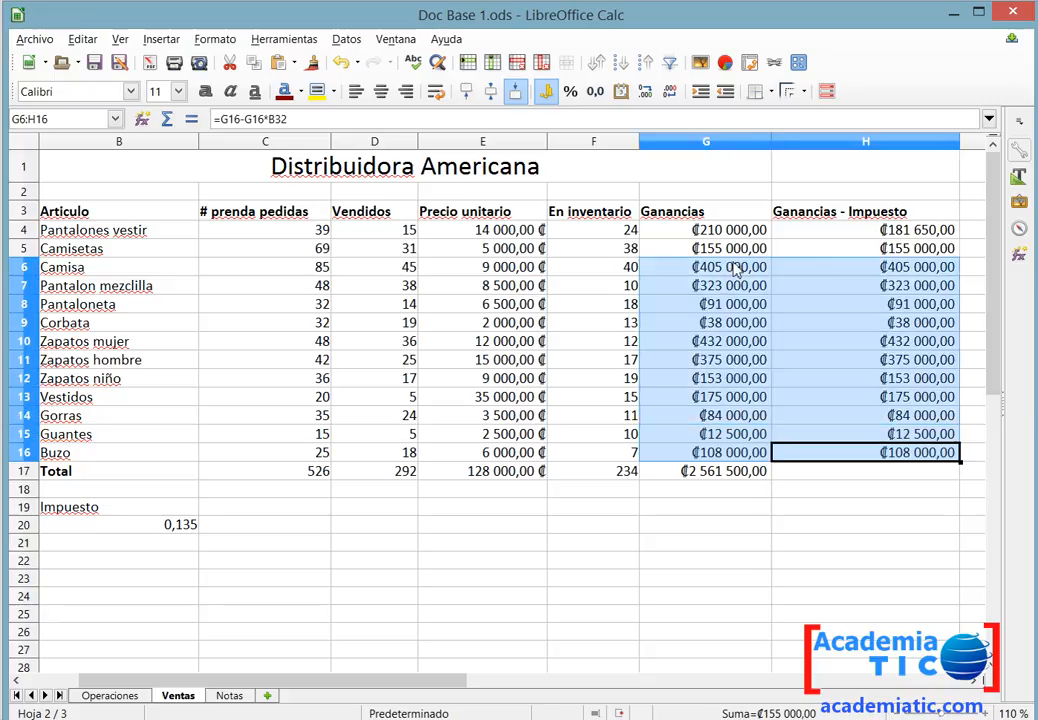
{"action": "double_click", "coordinate": [858, 268]}
{"action": "key", "text": "Escape"}
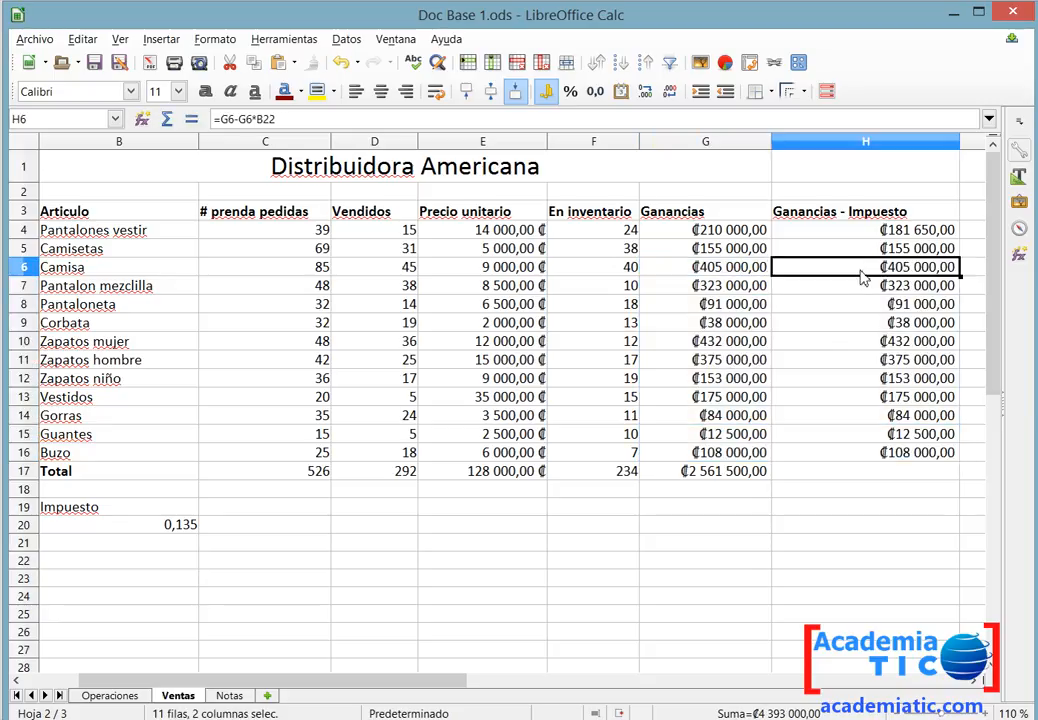
{"action": "double_click", "coordinate": [862, 233]}
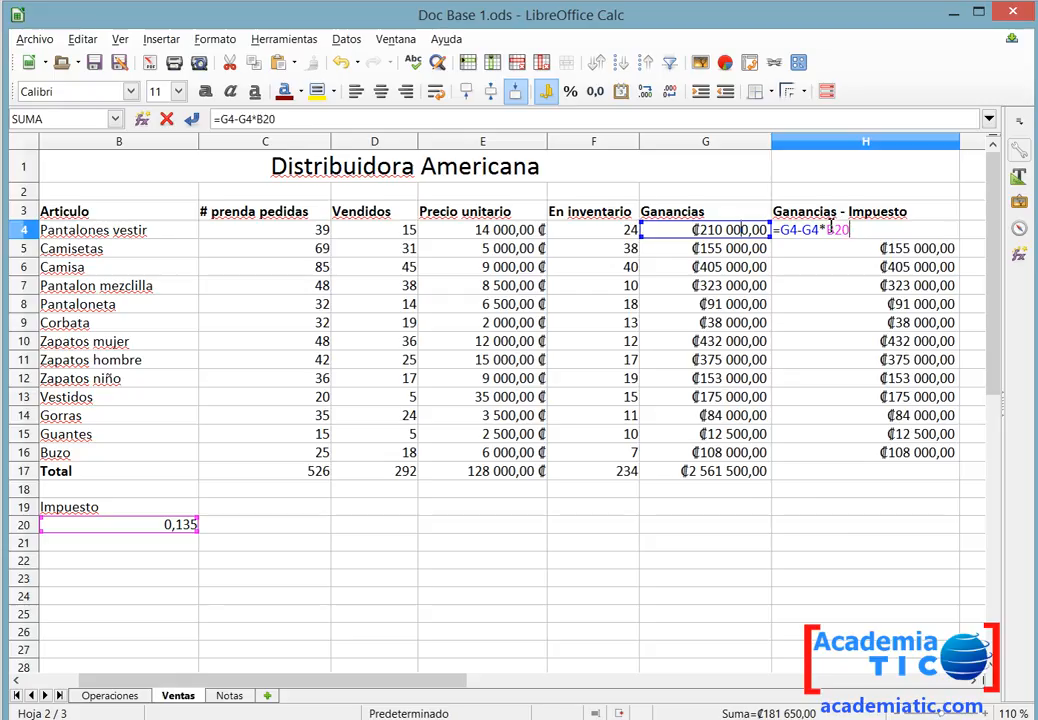
{"action": "double_click", "coordinate": [839, 229]}
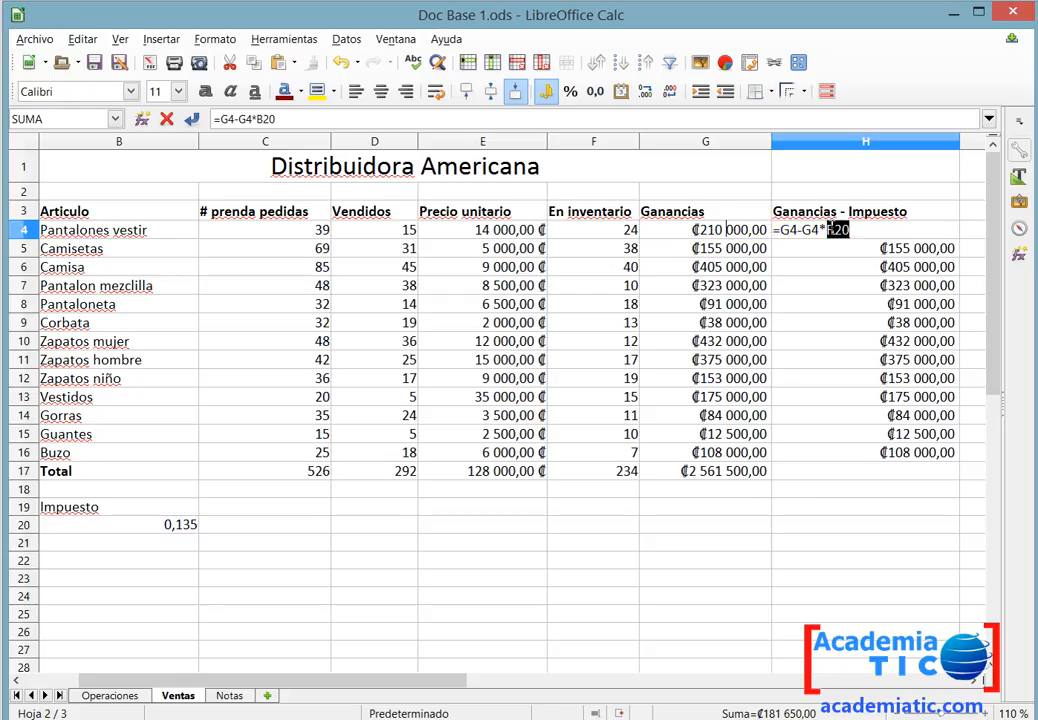
{"action": "key", "text": "Escape"}
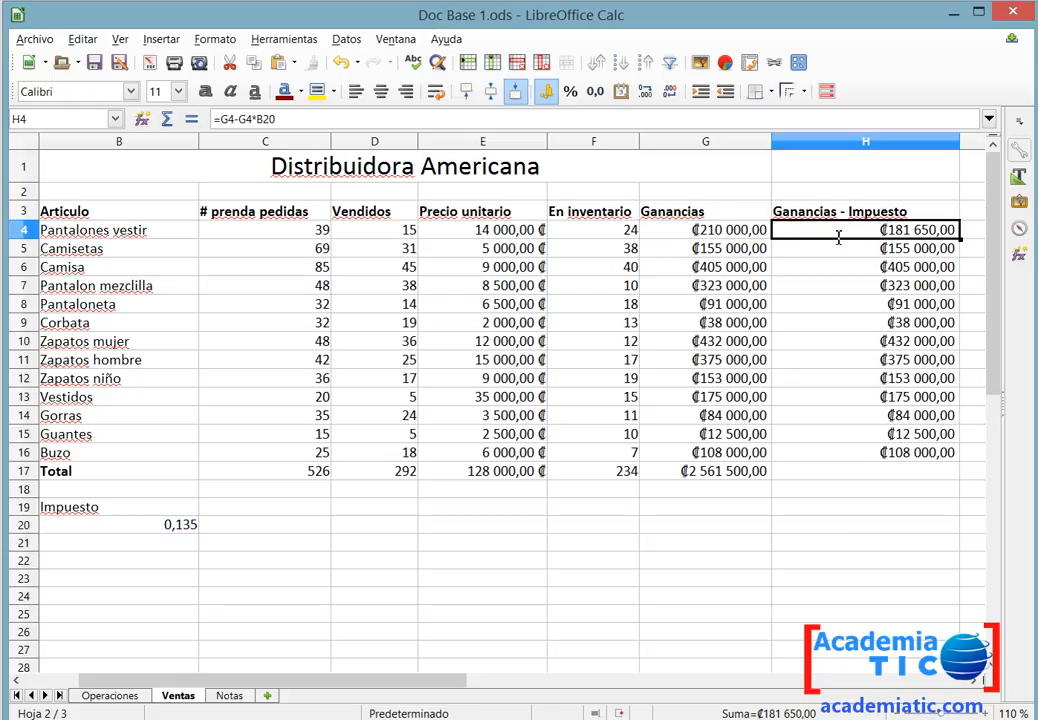
{"action": "double_click", "coordinate": [834, 250]}
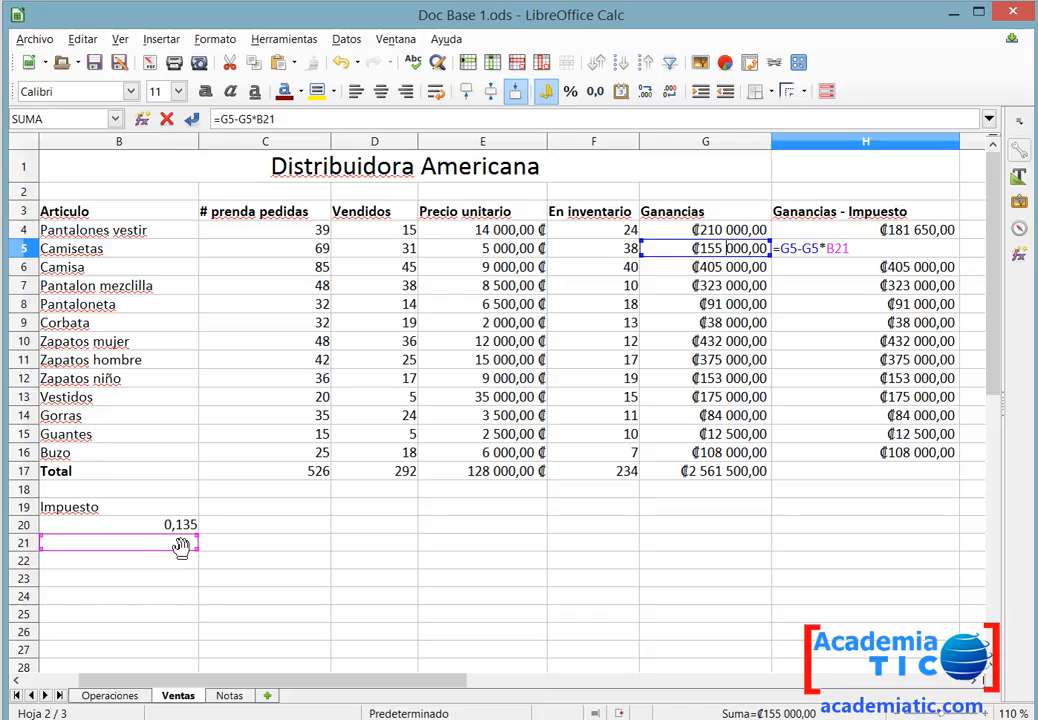
{"action": "key", "text": "Escape"}
Change H4's reference to B20 into an absolute reference.
{"action": "double_click", "coordinate": [935, 232]}
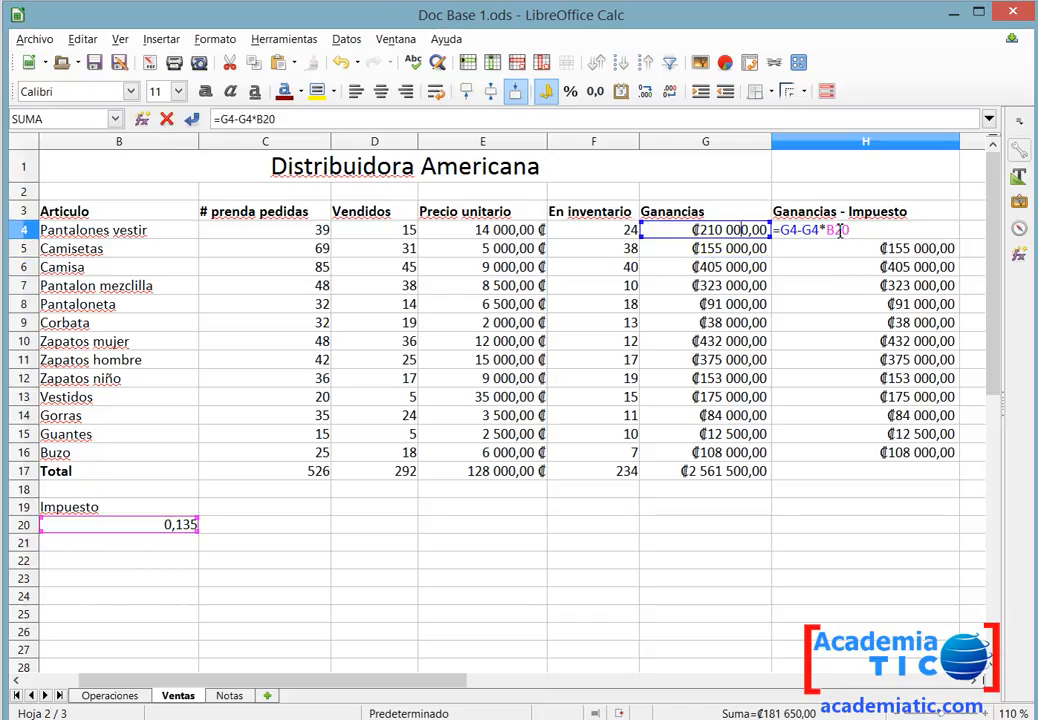
{"action": "key", "text": "shift+F4"}
{"action": "key", "text": "Return"}
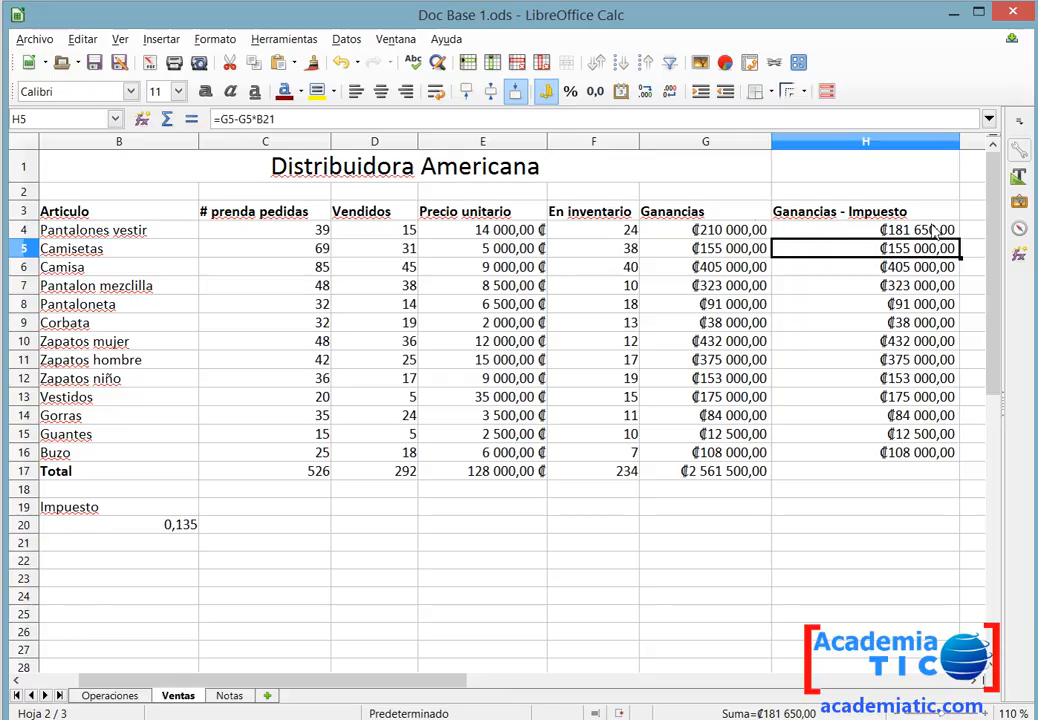
Fill H4's corrected formula down the Ganancias - Impuesto column through H16.
{"action": "left_click", "coordinate": [933, 230]}
{"action": "left_click_drag", "start_coordinate": [965, 240], "coordinate": [922, 462]}
{"action": "left_click", "coordinate": [920, 477]}
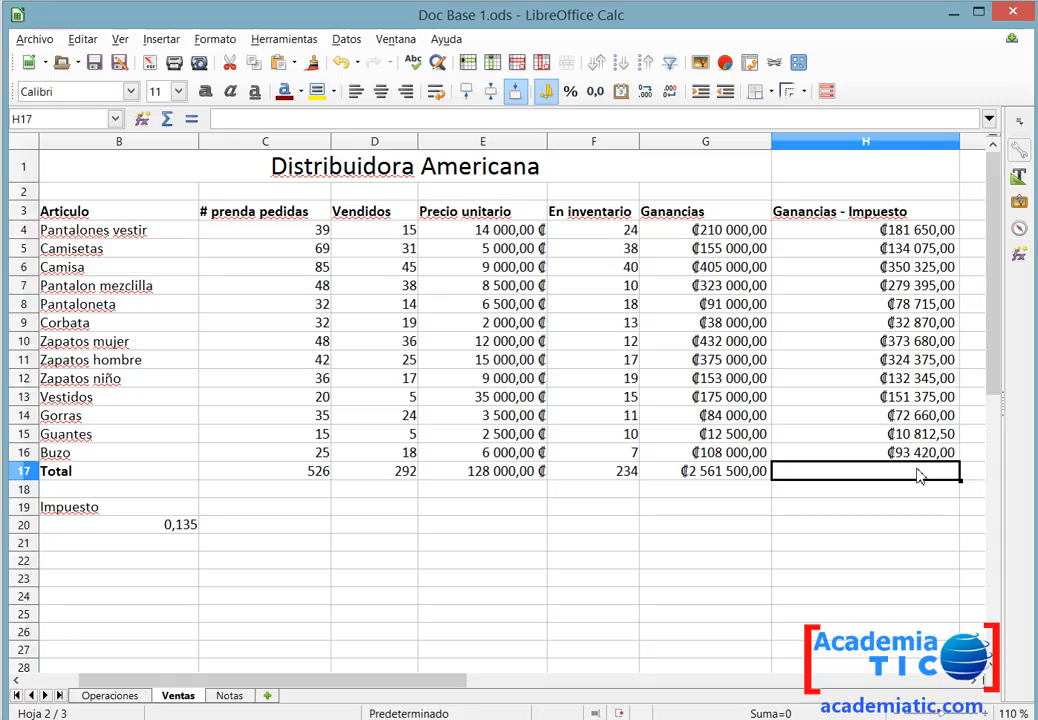
Review the Gráficos instructions in the practice document before returning to the spreadsheet.
{"action": "key", "text": "alt+Tab"}
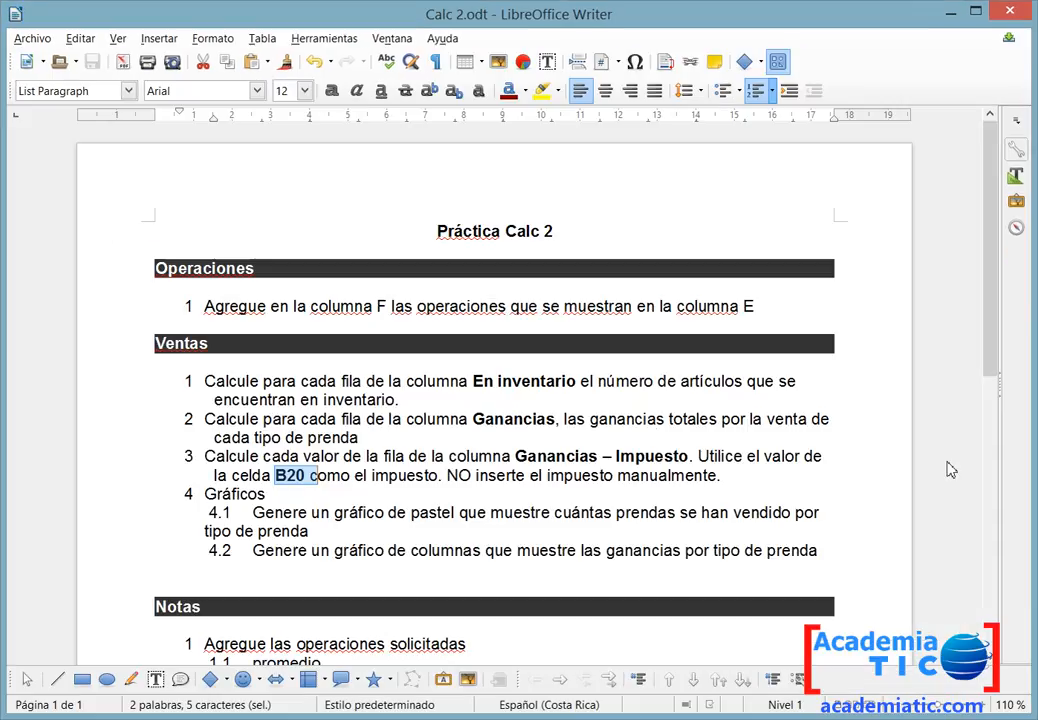
{"action": "double_click", "coordinate": [243, 493]}
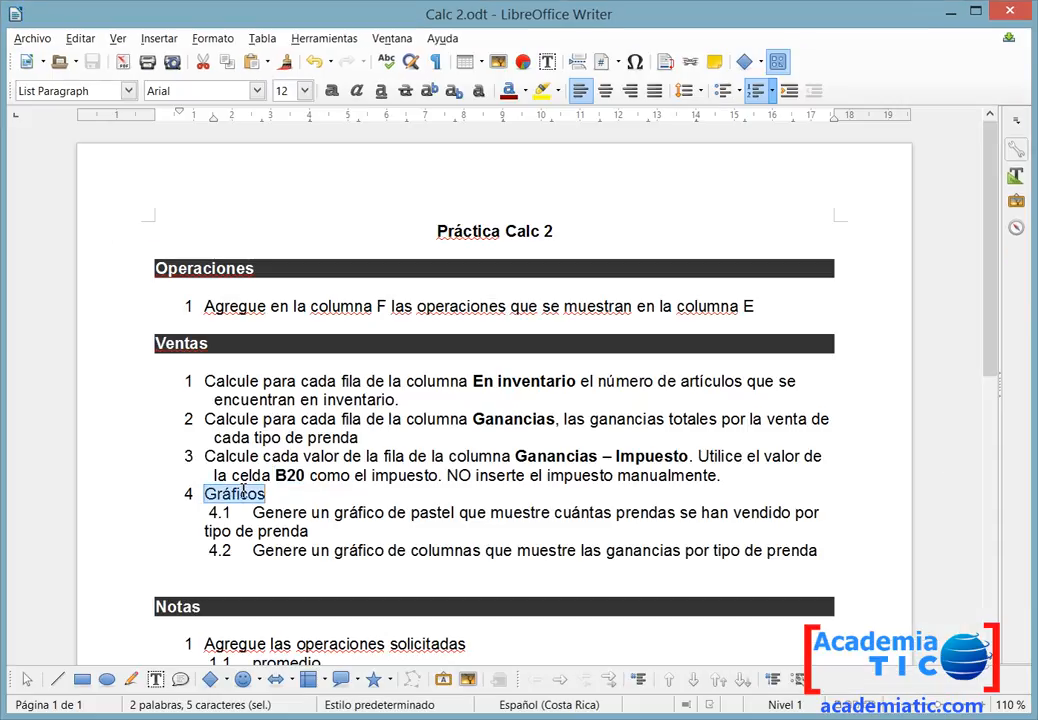
{"action": "key", "text": "alt"}
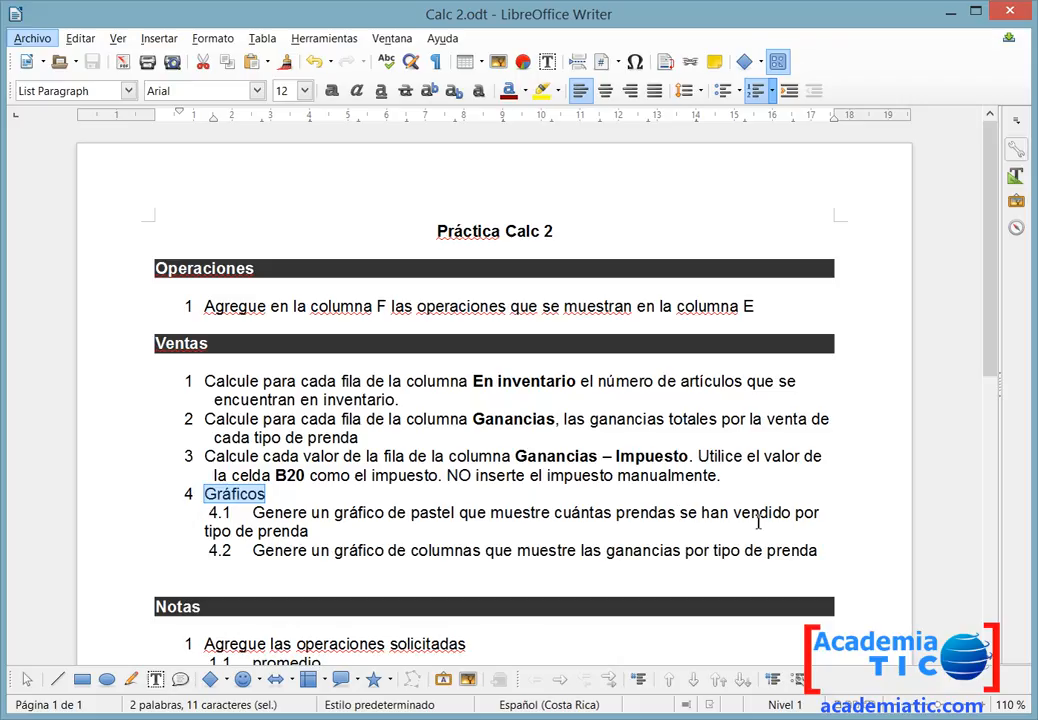
{"action": "key", "text": "alt+Tab"}
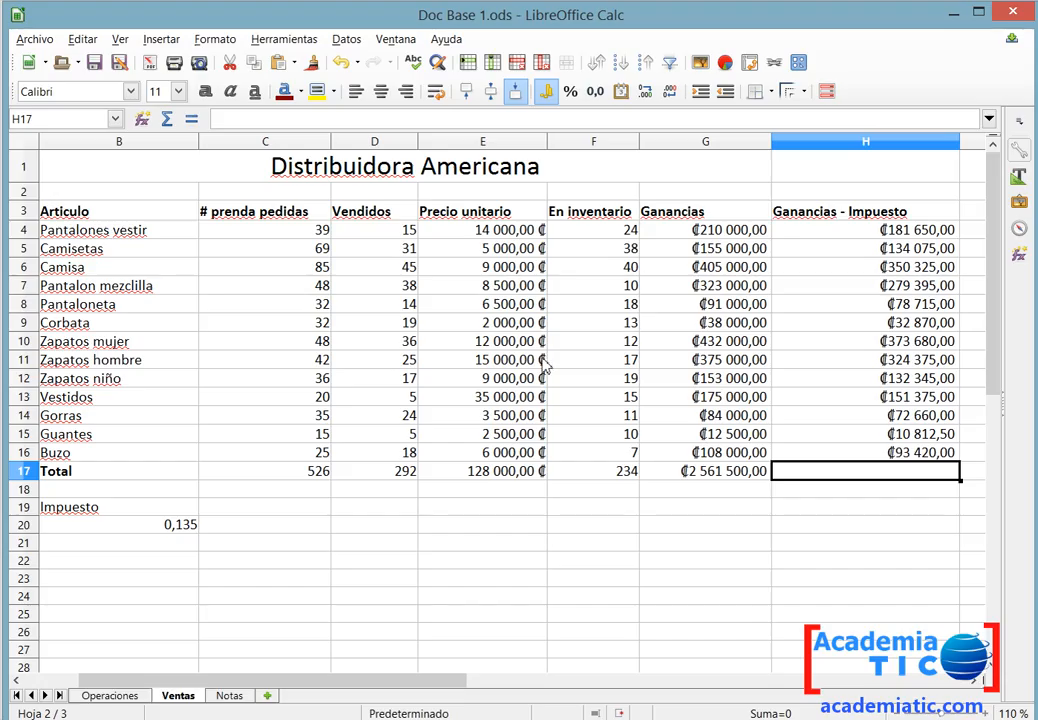
Select the Articulo range B3:B16 plus the Vendidos range D3:D16 and start a 3D pie chart from them.
{"action": "left_click_drag", "start_coordinate": [118, 206], "coordinate": [93, 454]}
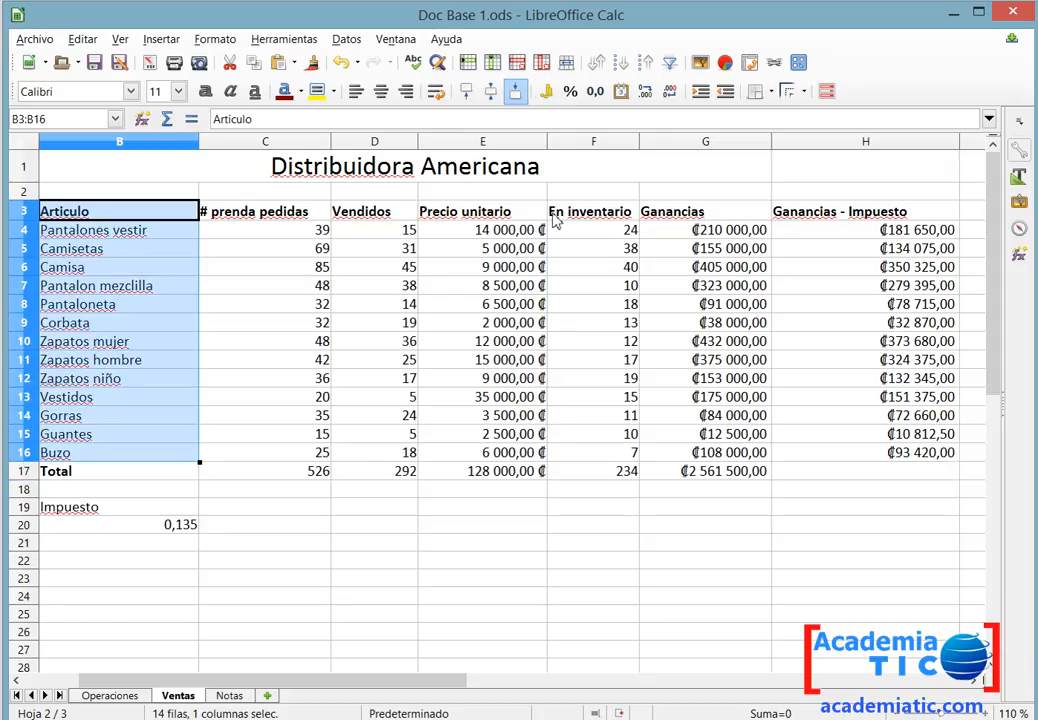
{"action": "left_click_drag", "start_coordinate": [375, 211], "coordinate": [388, 378]}
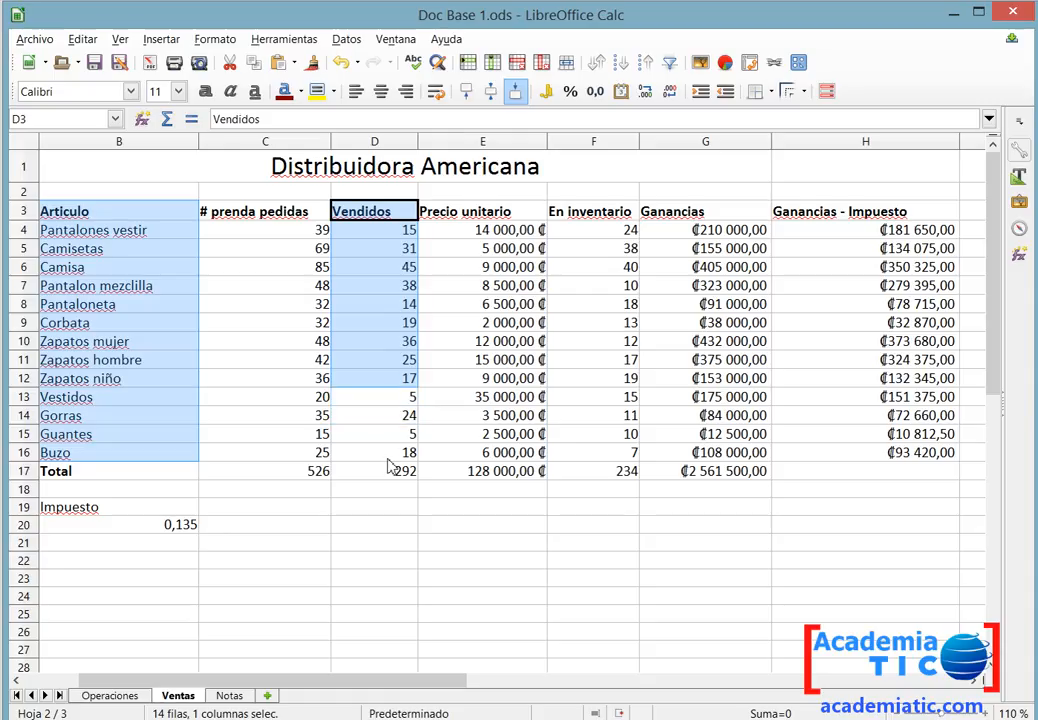
{"action": "mouse_move", "coordinate": [388, 467]}
{"action": "left_mouse_down"}
{"action": "mouse_move", "coordinate": [394, 482]}
{"action": "mouse_move", "coordinate": [400, 452]}
{"action": "left_mouse_up"}
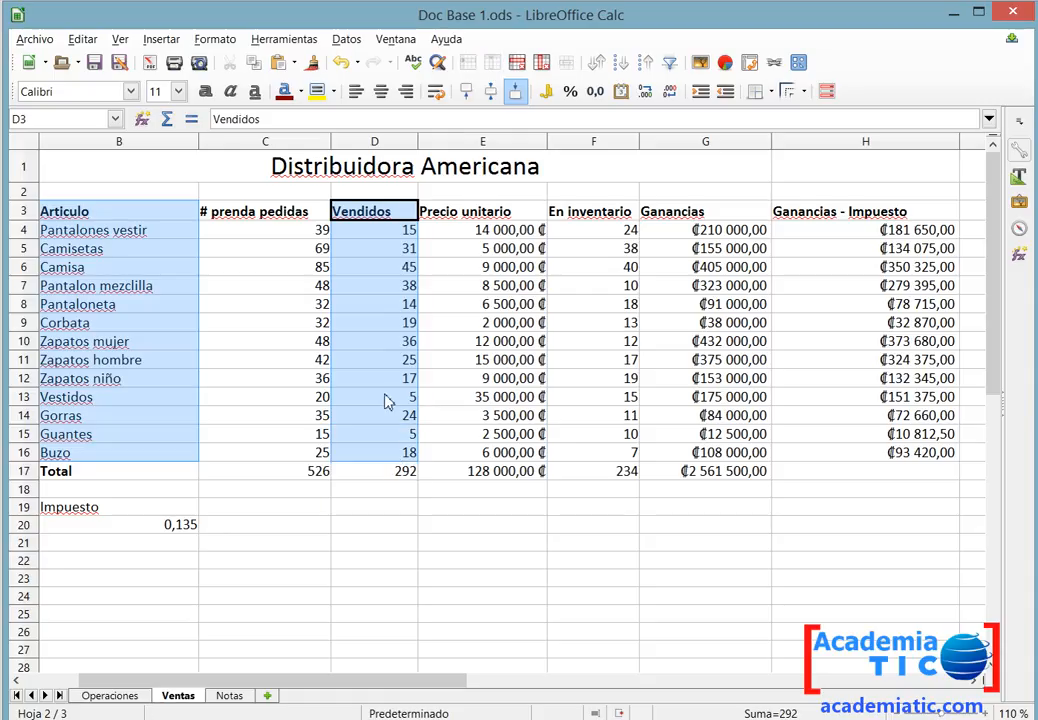
{"action": "left_click", "coordinate": [725, 63]}
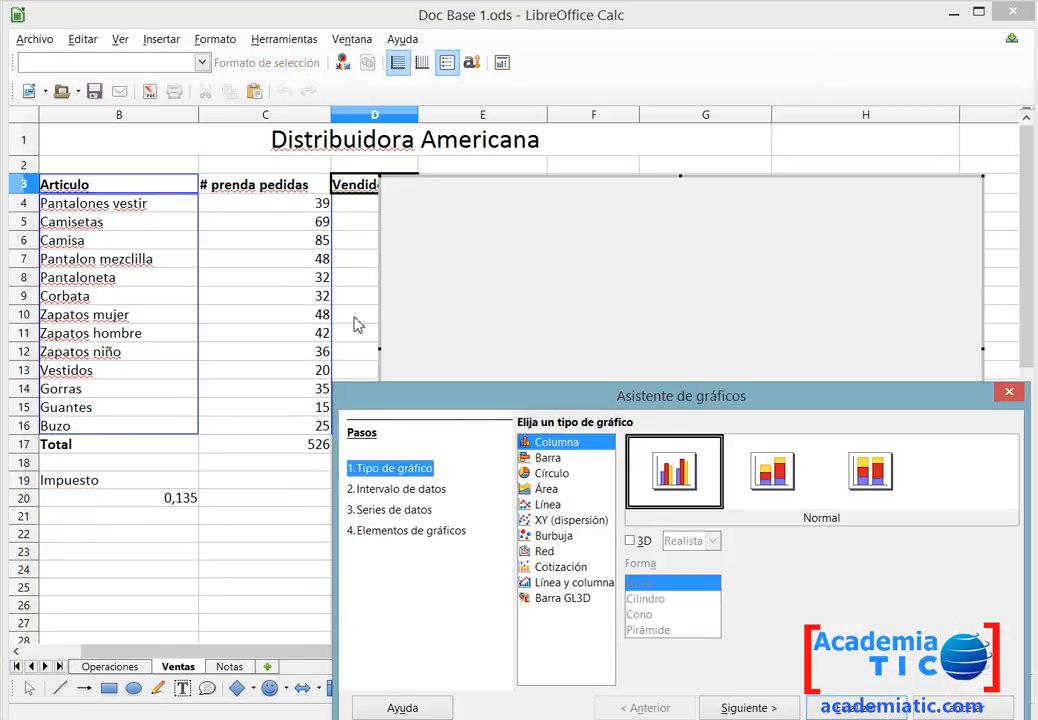
{"action": "left_click_drag", "start_coordinate": [516, 403], "coordinate": [380, 234]}
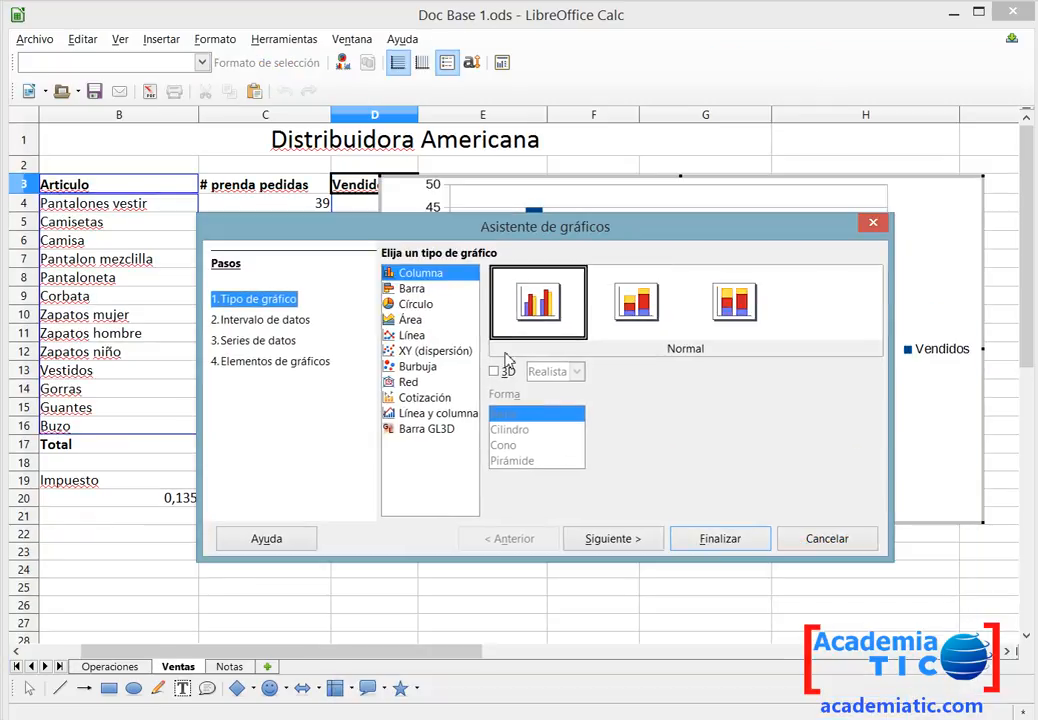
{"action": "left_click", "coordinate": [416, 304]}
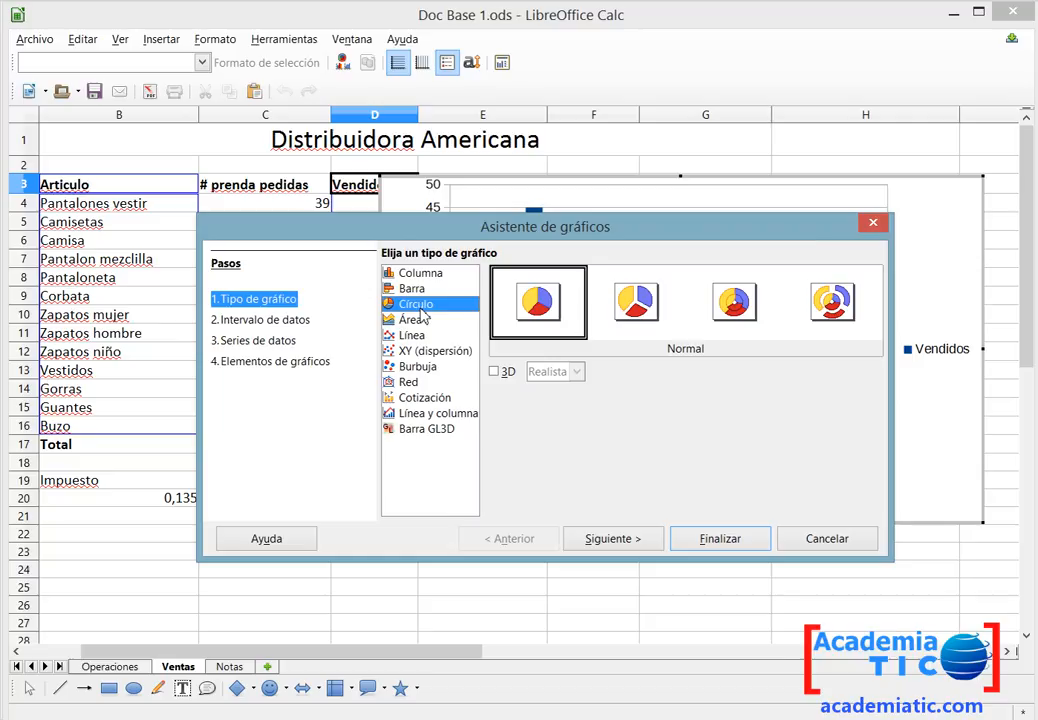
{"action": "left_click", "coordinate": [493, 372]}
{"action": "left_click", "coordinate": [613, 538]}
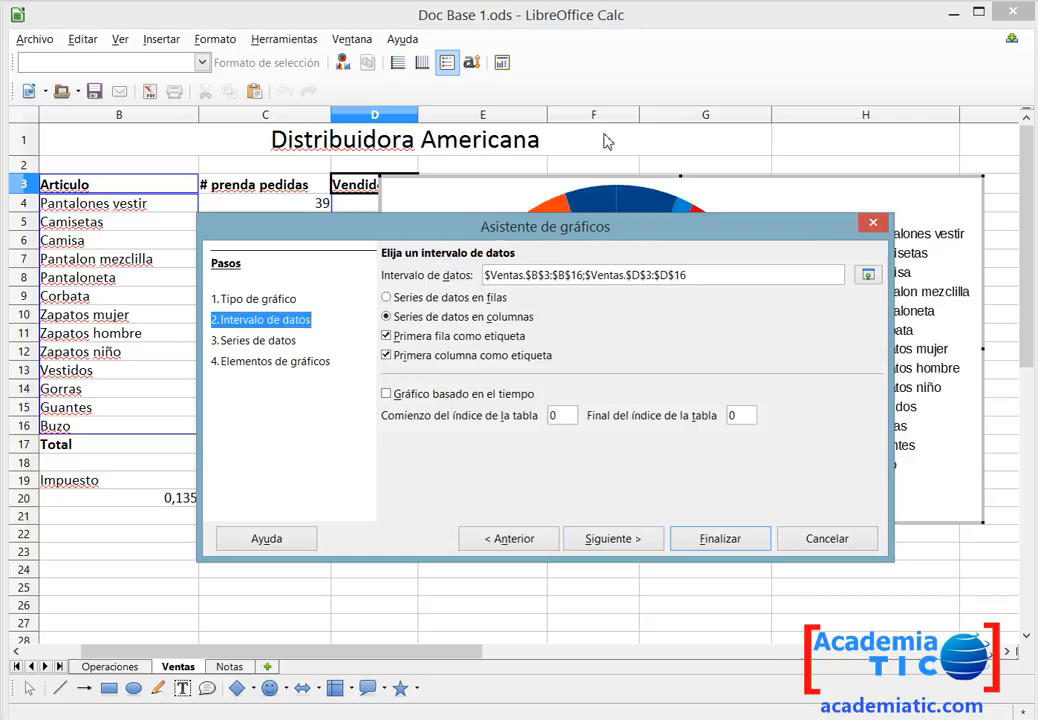
Title the pie chart 'Prendas Vendidas' with subtitle 'por tipo de Prenda' and finish the chart wizard.
{"action": "left_click_drag", "start_coordinate": [660, 236], "coordinate": [520, 221]}
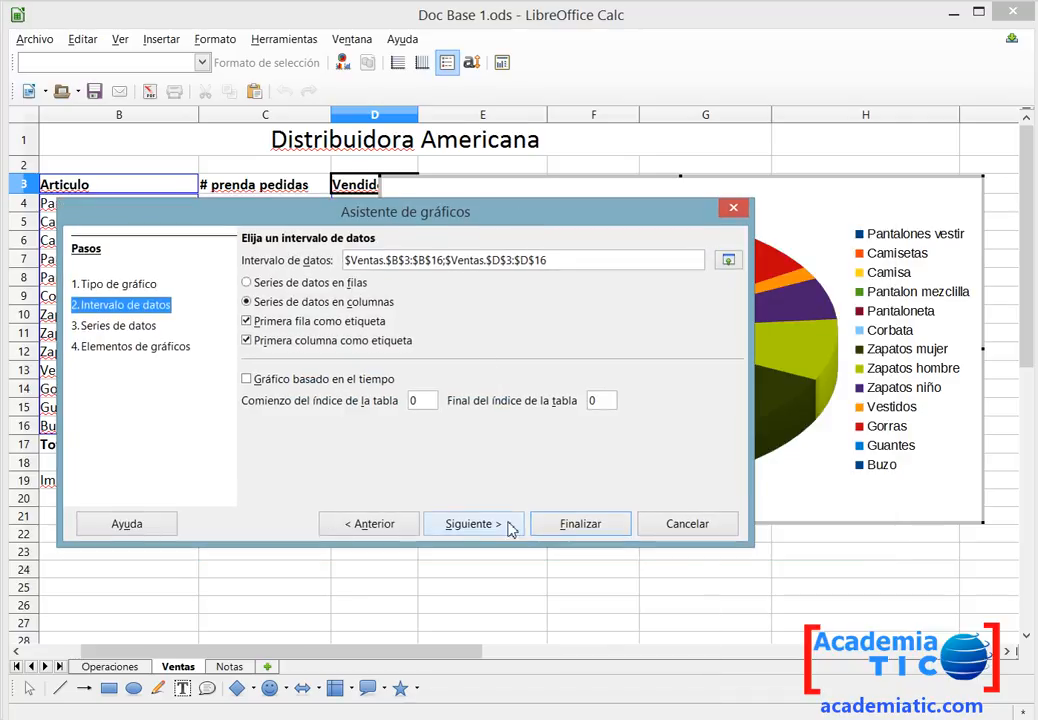
{"action": "left_click", "coordinate": [470, 524]}
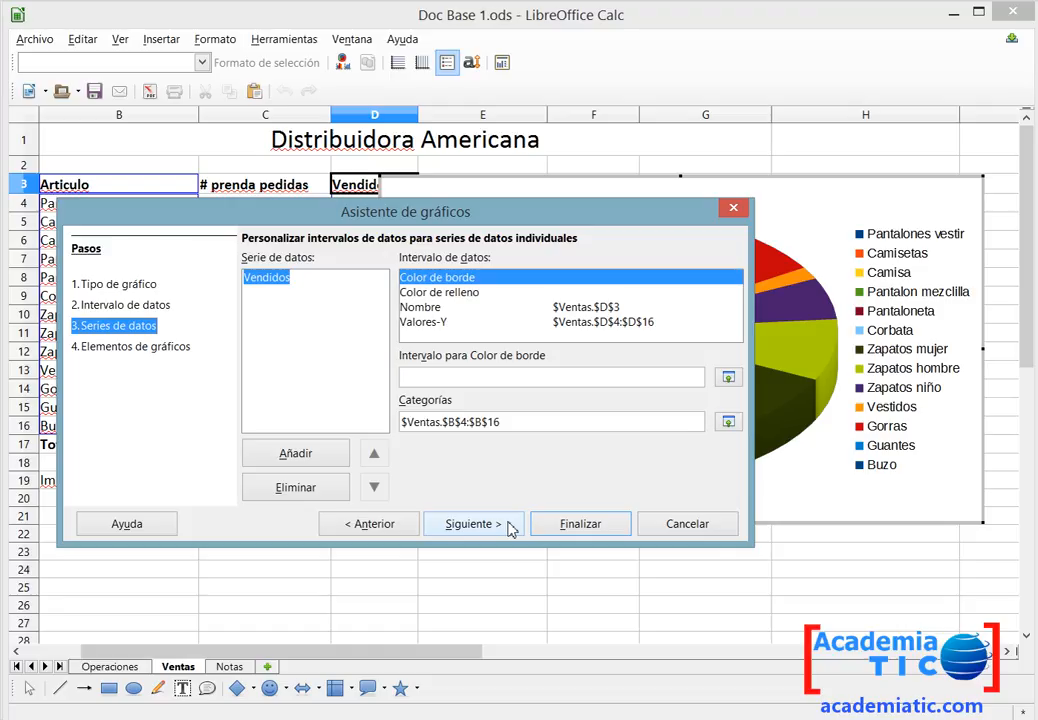
{"action": "left_click", "coordinate": [405, 524]}
{"action": "left_click", "coordinate": [457, 532]}
{"action": "left_click", "coordinate": [490, 530]}
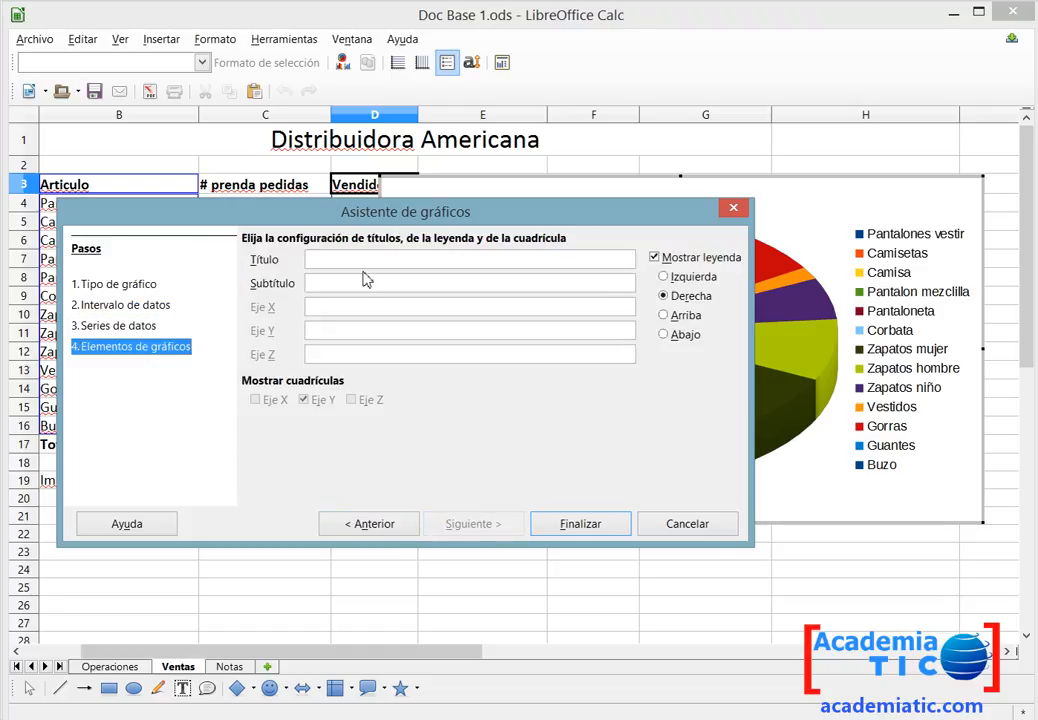
{"action": "key", "text": "alt+Tab"}
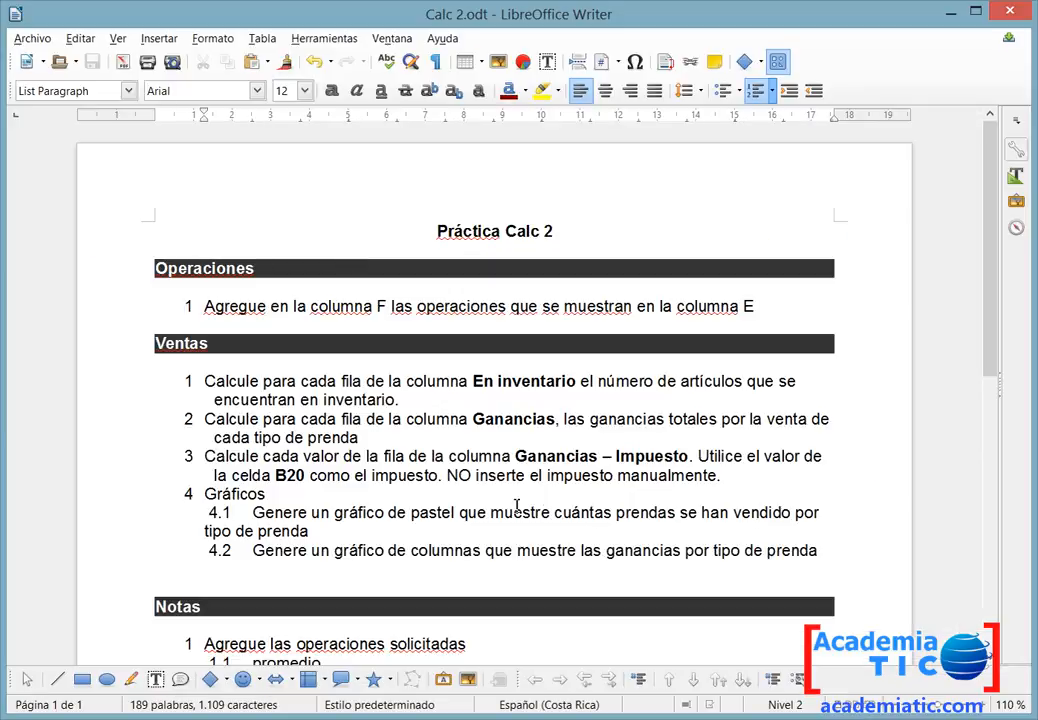
{"action": "key", "text": "alt+Tab"}
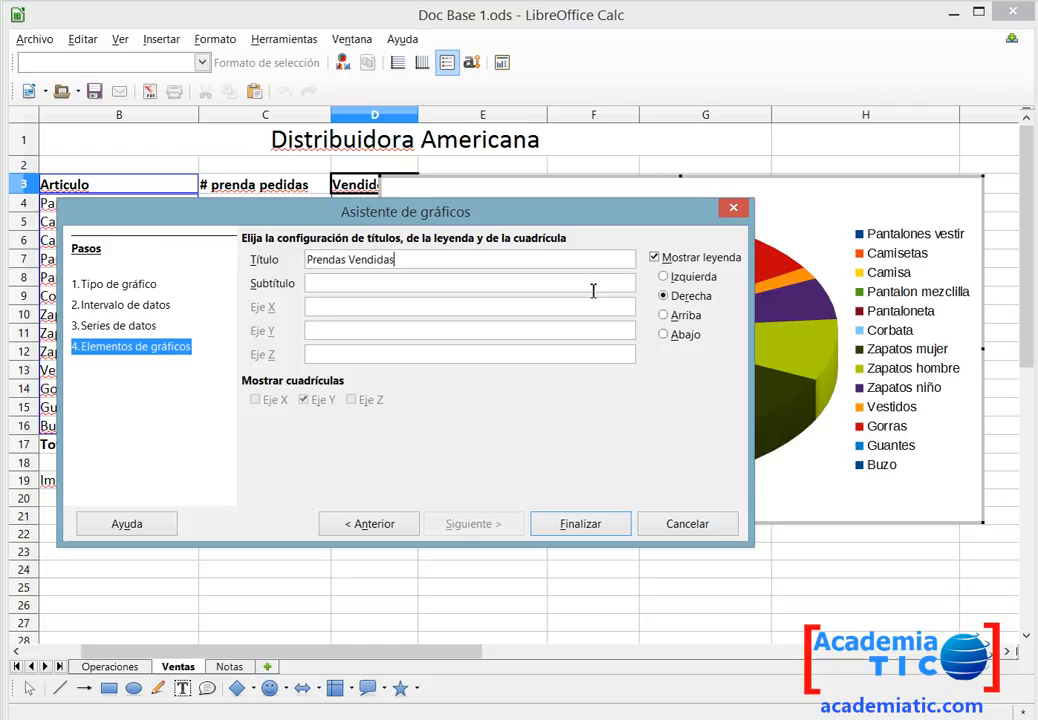
{"action": "type", "text": "r tipo de Prenda"}
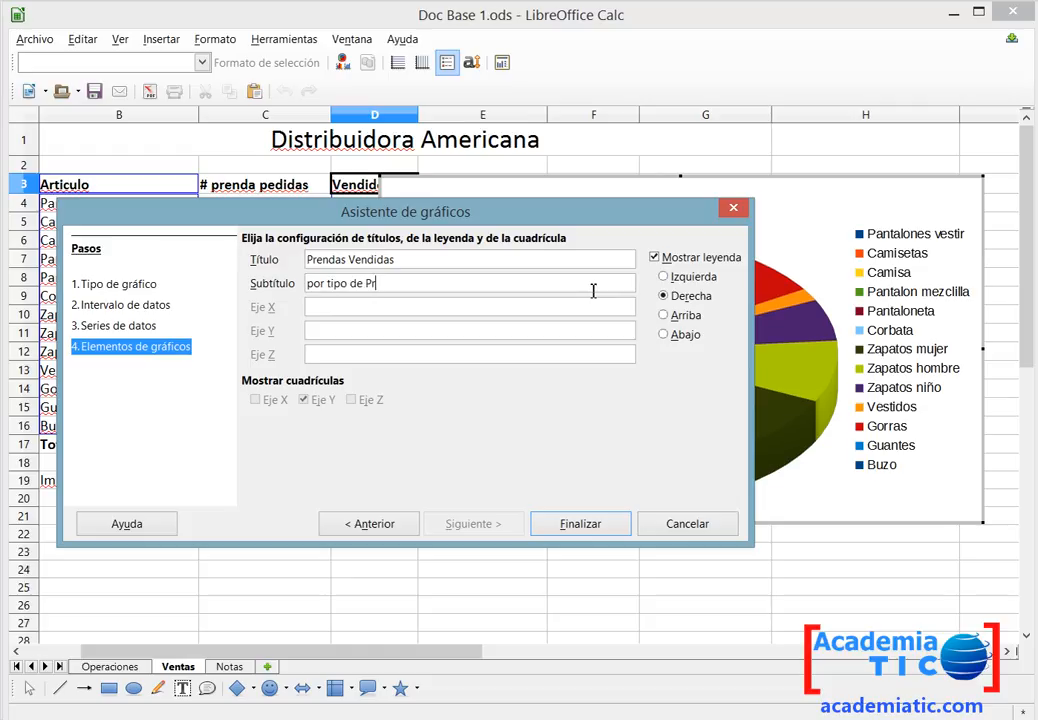
{"action": "left_click", "coordinate": [579, 524]}
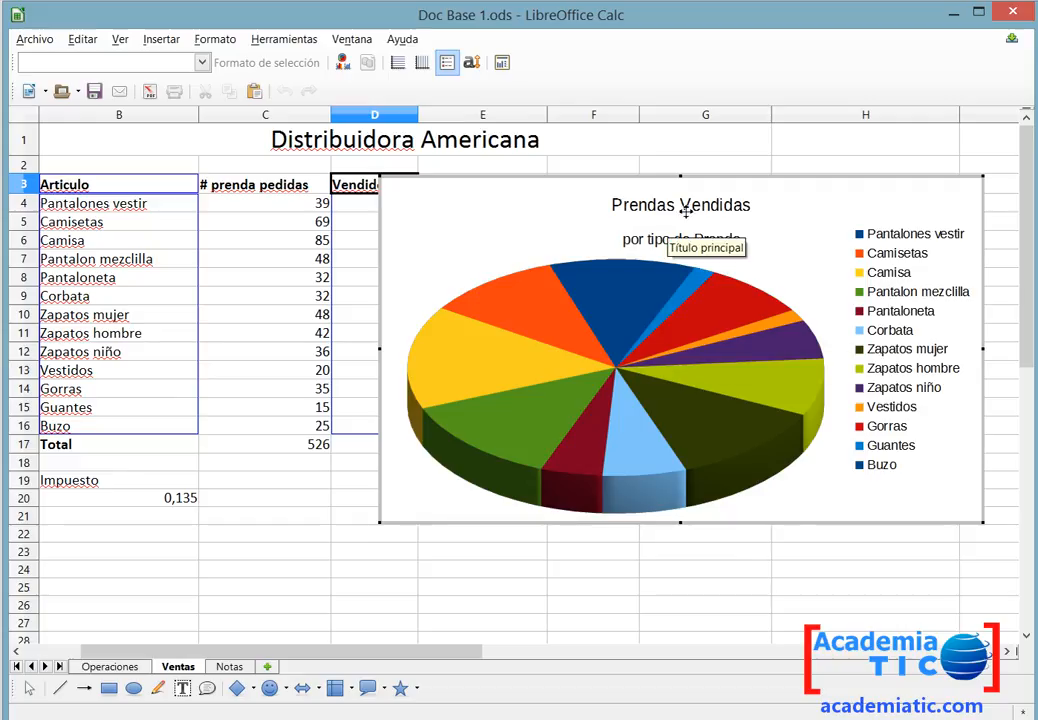
Move the chart's subtitle slightly up, closer to the title.
{"action": "left_click", "coordinate": [688, 242]}
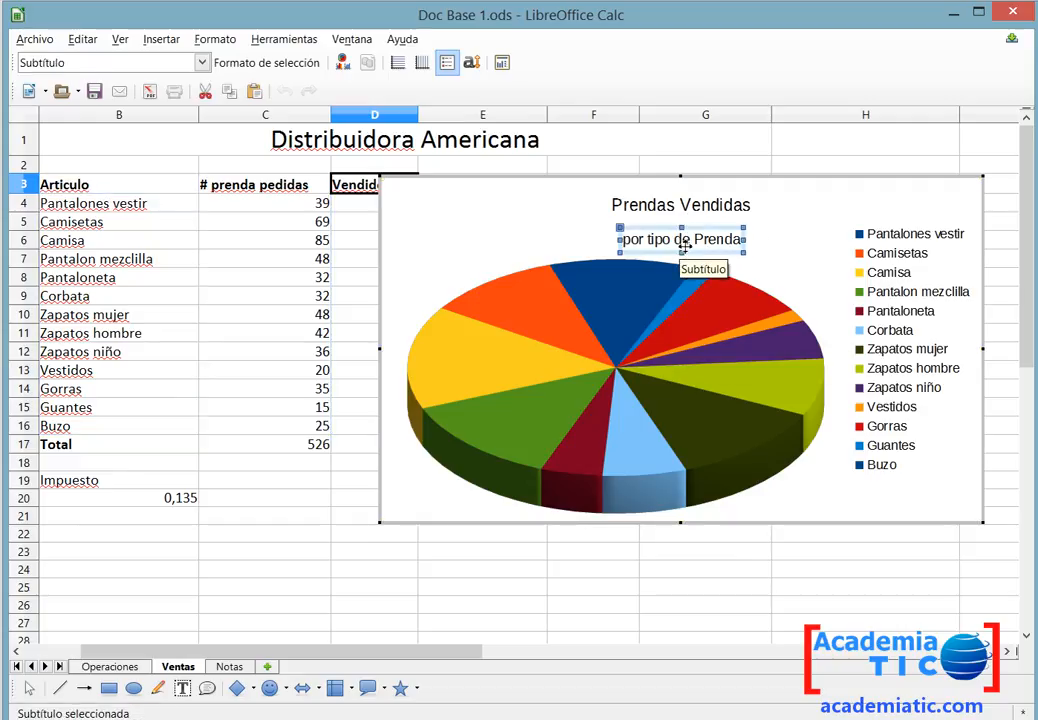
{"action": "left_click_drag", "start_coordinate": [703, 234], "coordinate": [707, 225]}
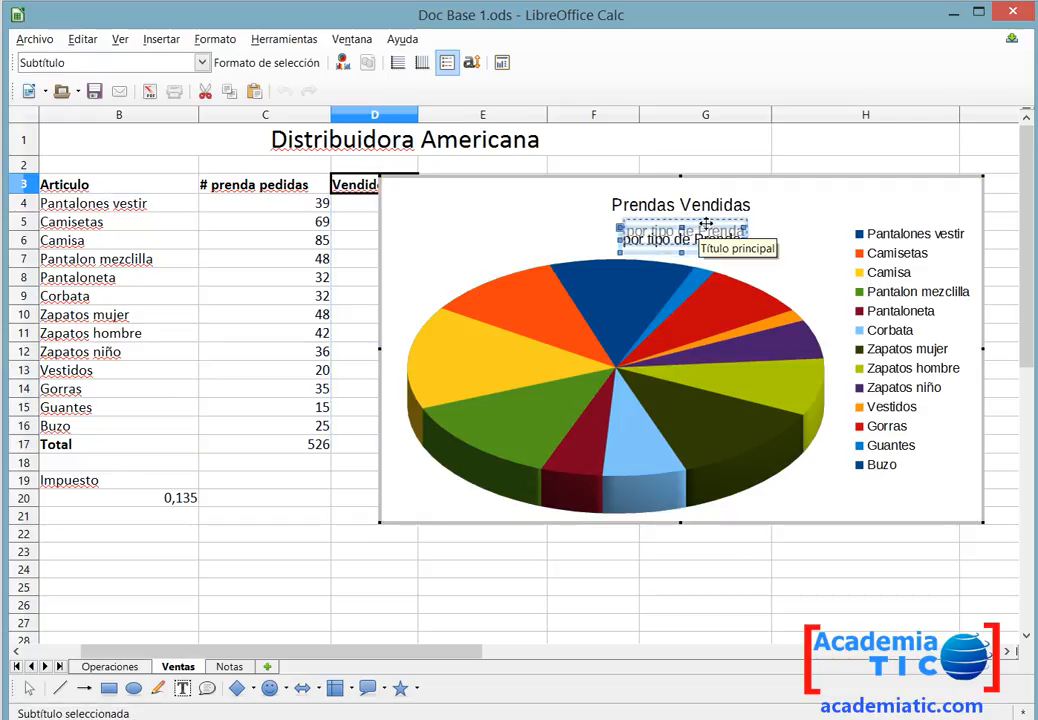
{"action": "left_click", "coordinate": [890, 230]}
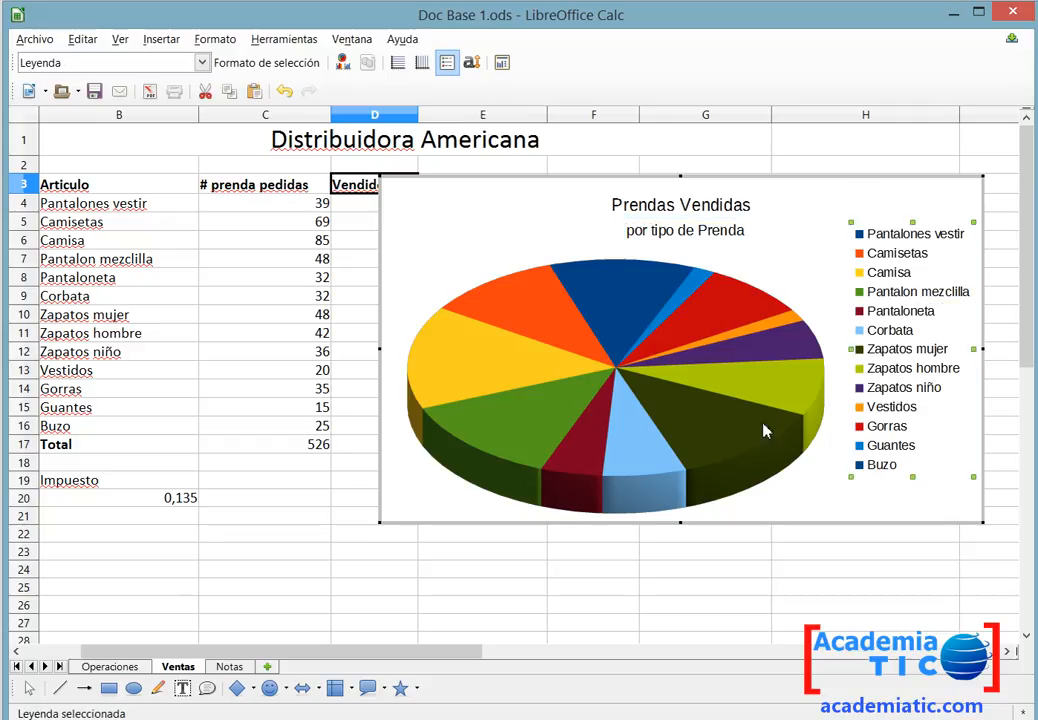
Insert data labels on the pie chart's Vendidos series and leave chart editing.
{"action": "left_click", "coordinate": [705, 418]}
{"action": "right_click", "coordinate": [705, 418]}
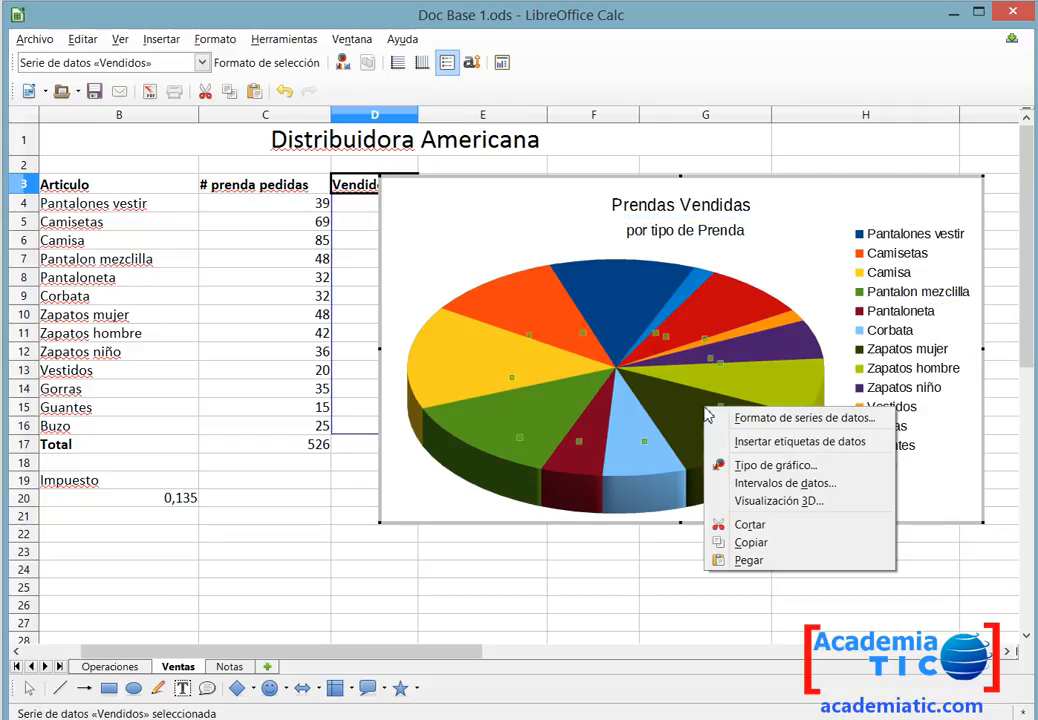
{"action": "left_click", "coordinate": [824, 442]}
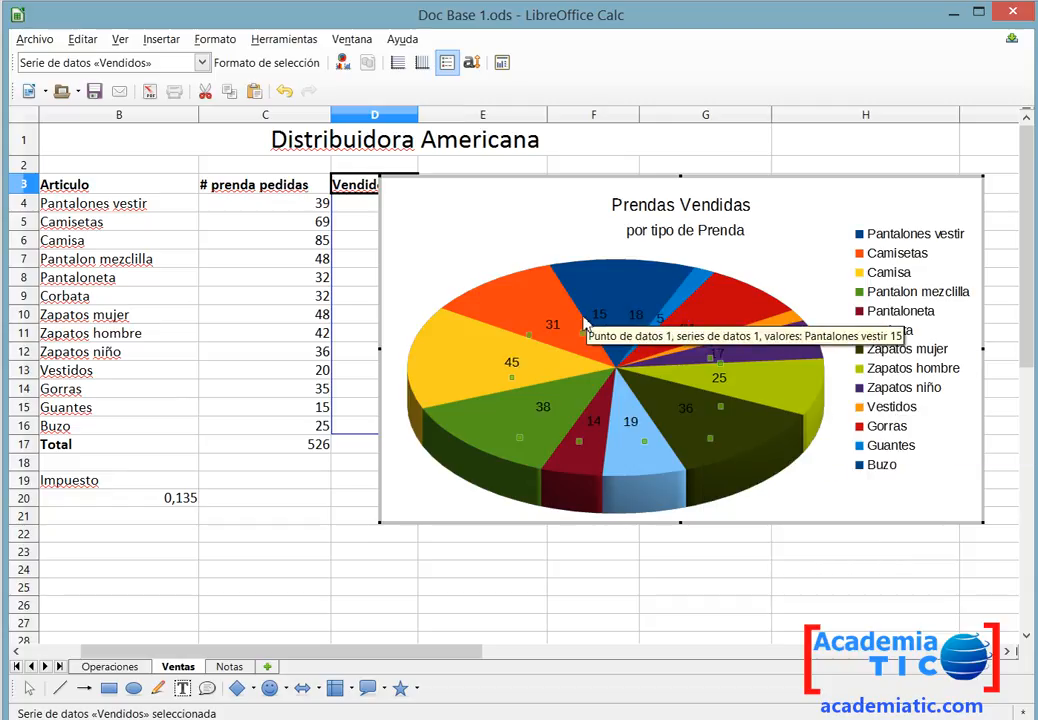
{"action": "left_click", "coordinate": [570, 540]}
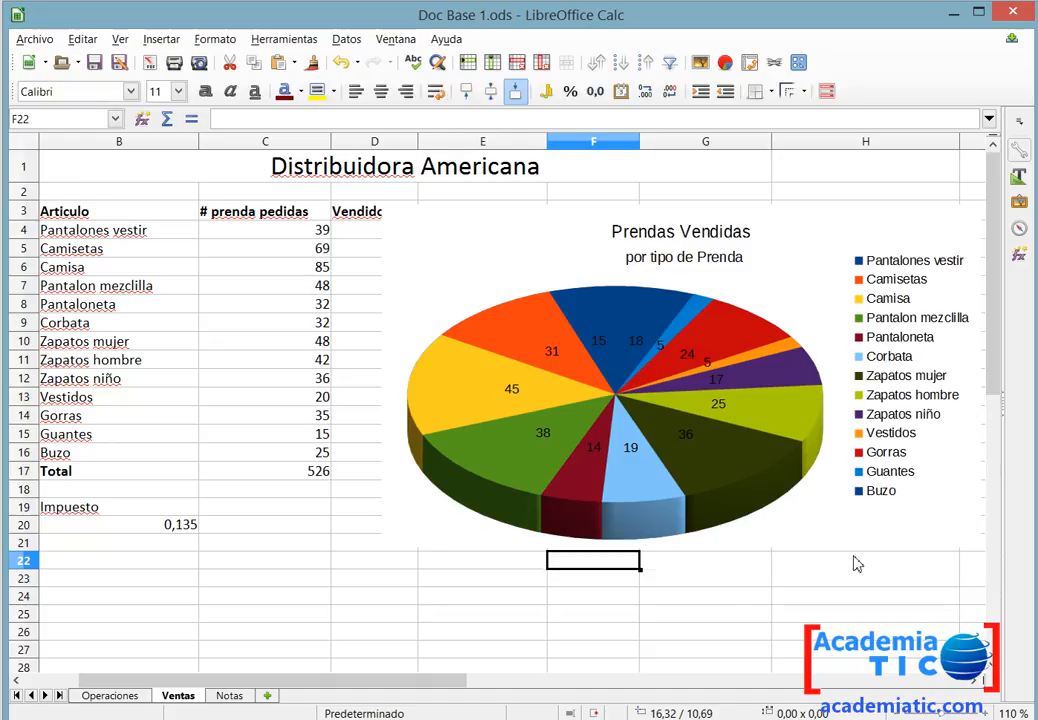
Select the pie chart and remove it from the Ventas sheet.
{"action": "left_click", "coordinate": [841, 215]}
{"action": "mouse_move", "coordinate": [862, 218]}
{"action": "left_mouse_down"}
{"action": "mouse_move", "coordinate": [665, 290]}
{"action": "mouse_move", "coordinate": [652, 250]}
{"action": "left_mouse_up"}
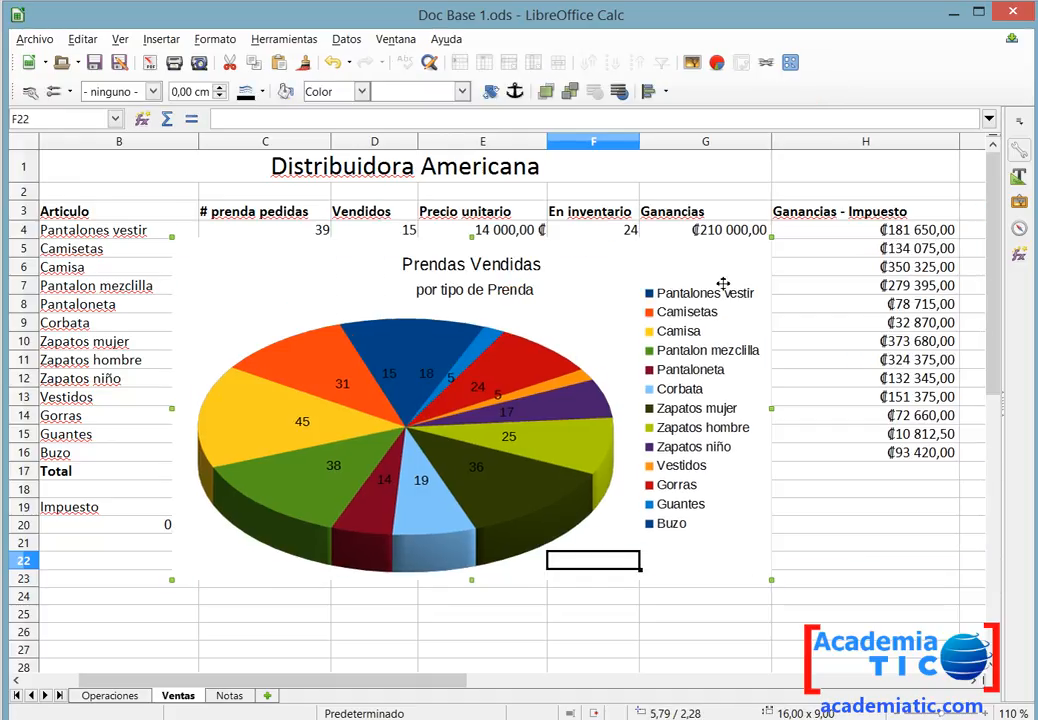
{"action": "key", "text": "Delete"}
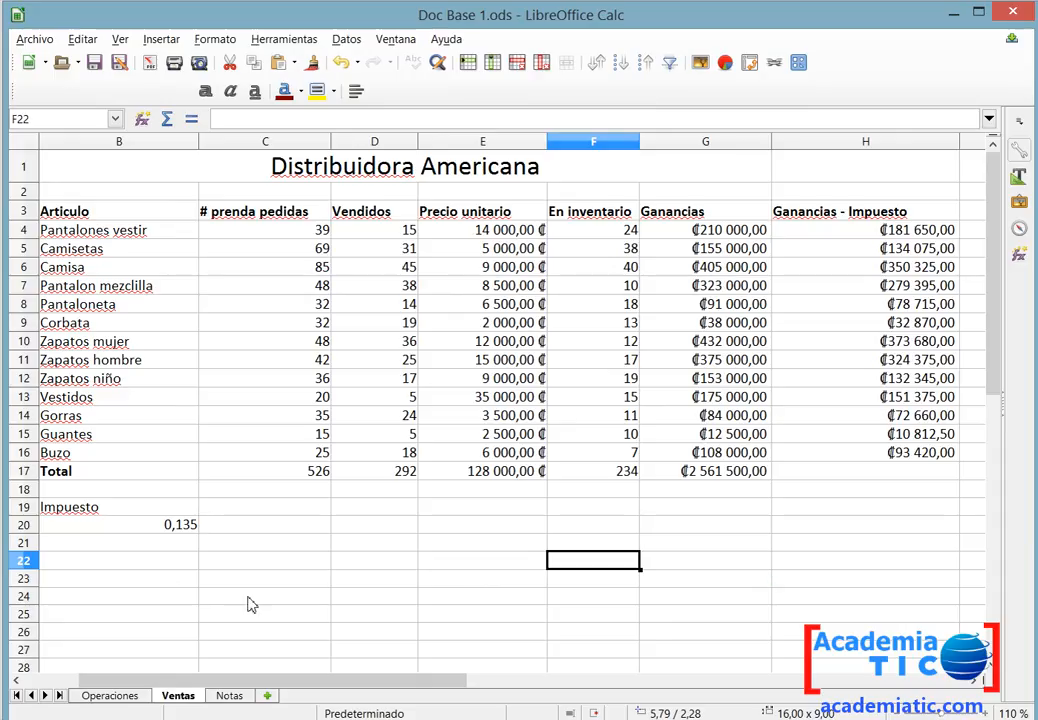
Add a new sheet and paste the pie chart onto it, positioning it near the top.
{"action": "left_click", "coordinate": [266, 696]}
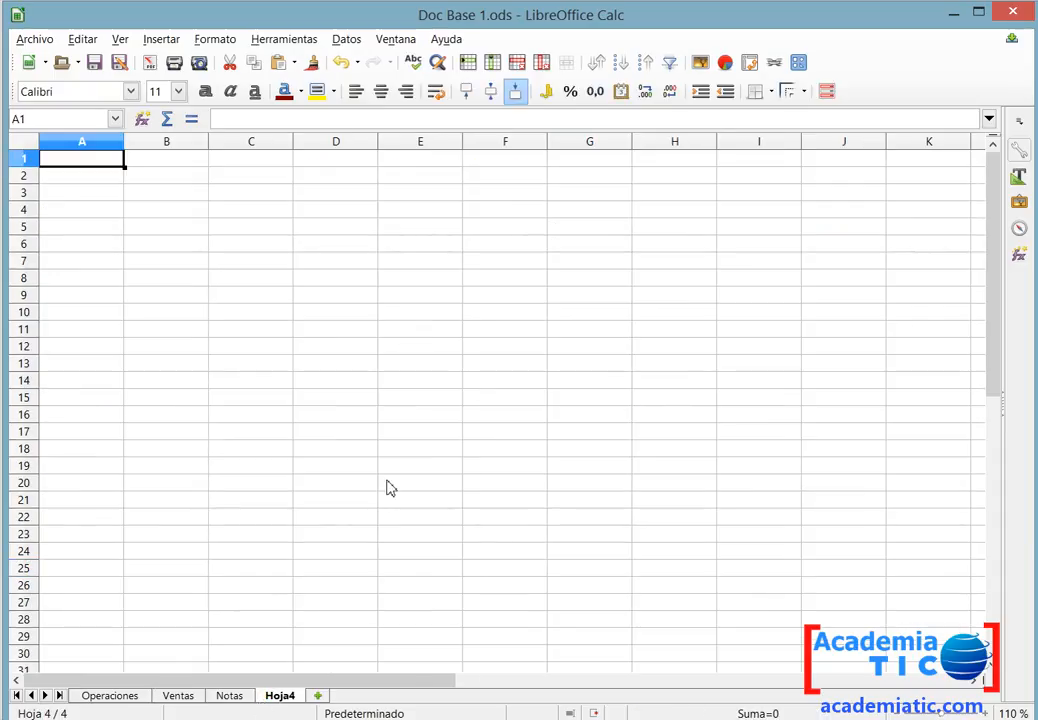
{"action": "key", "text": "ctrl+v"}
{"action": "left_click_drag", "start_coordinate": [473, 215], "coordinate": [523, 242]}
{"action": "left_click", "coordinate": [866, 330]}
Return to the Ventas sheet and review the column chart instruction in the practice document.
{"action": "left_click", "coordinate": [178, 696]}
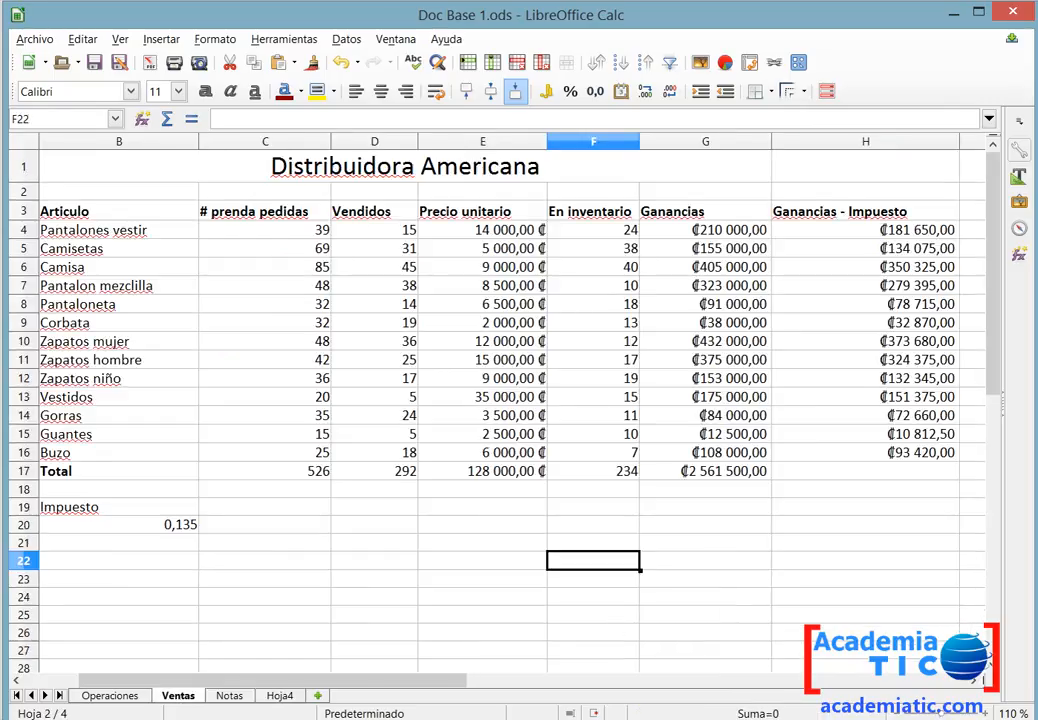
{"action": "key", "text": "alt+Tab"}
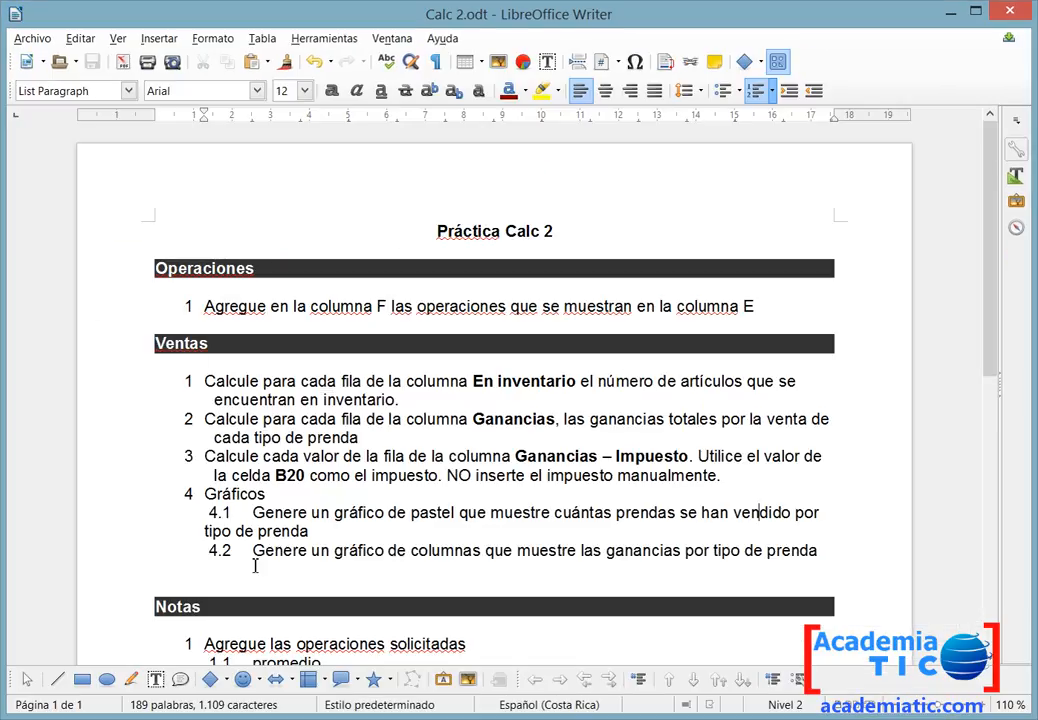
{"action": "left_click_drag", "start_coordinate": [255, 550], "coordinate": [770, 546]}
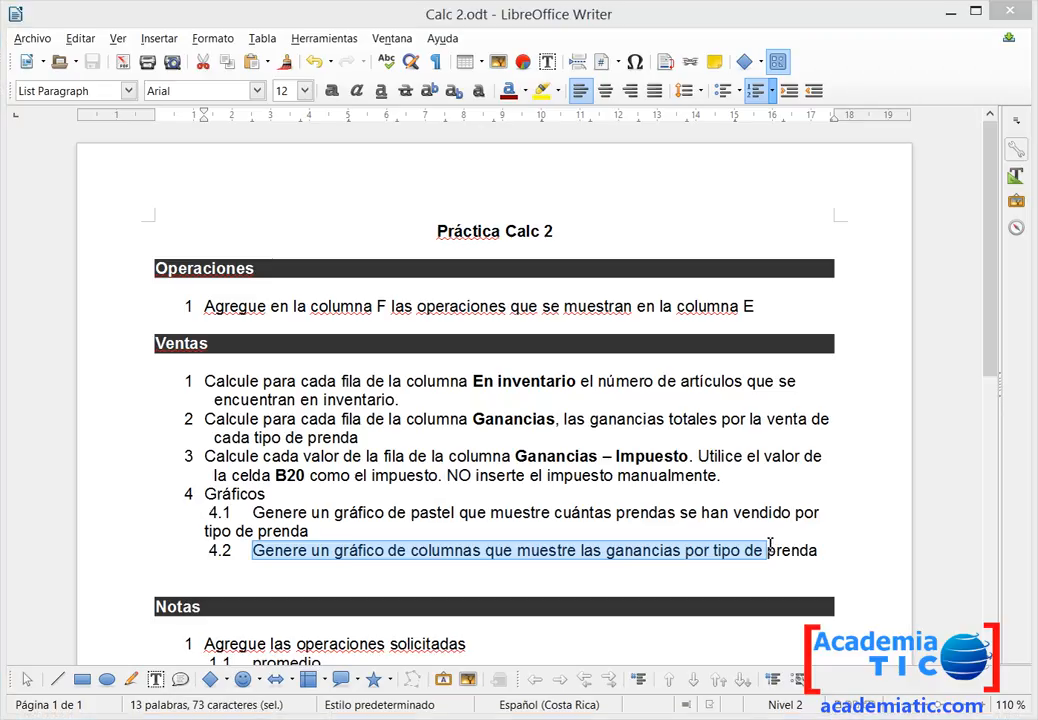
{"action": "key", "text": "alt+Tab"}
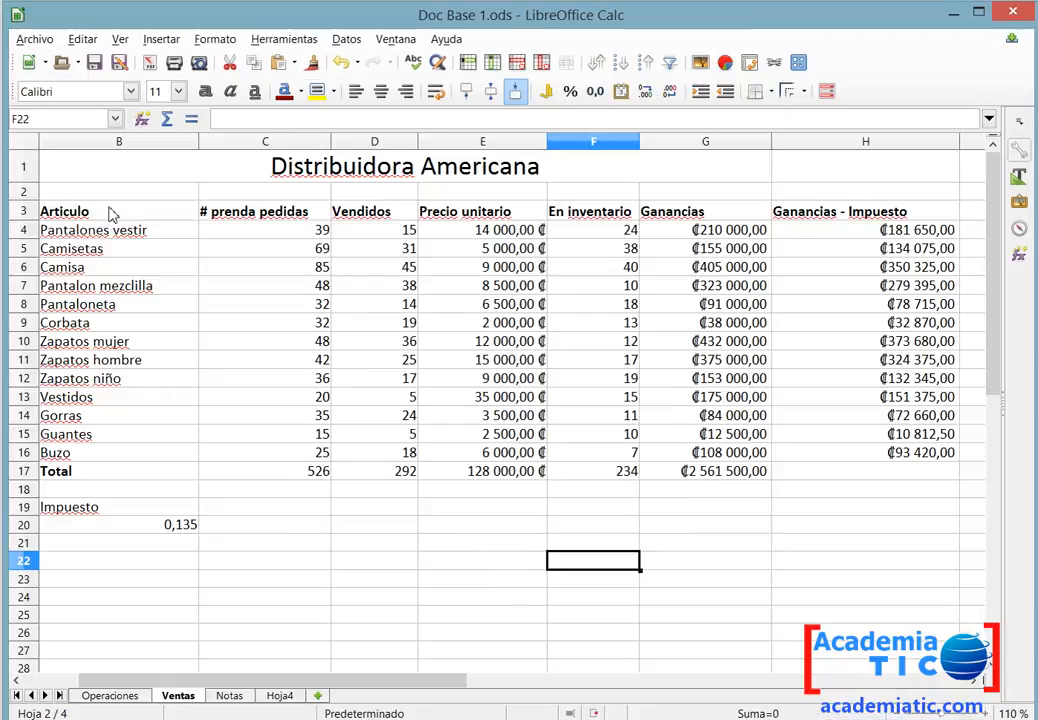
Create a 3D column chart from the Articulo and Ganancias columns titled "Ganancias por tipo de Prenda".
{"action": "left_click_drag", "start_coordinate": [112, 214], "coordinate": [144, 459]}
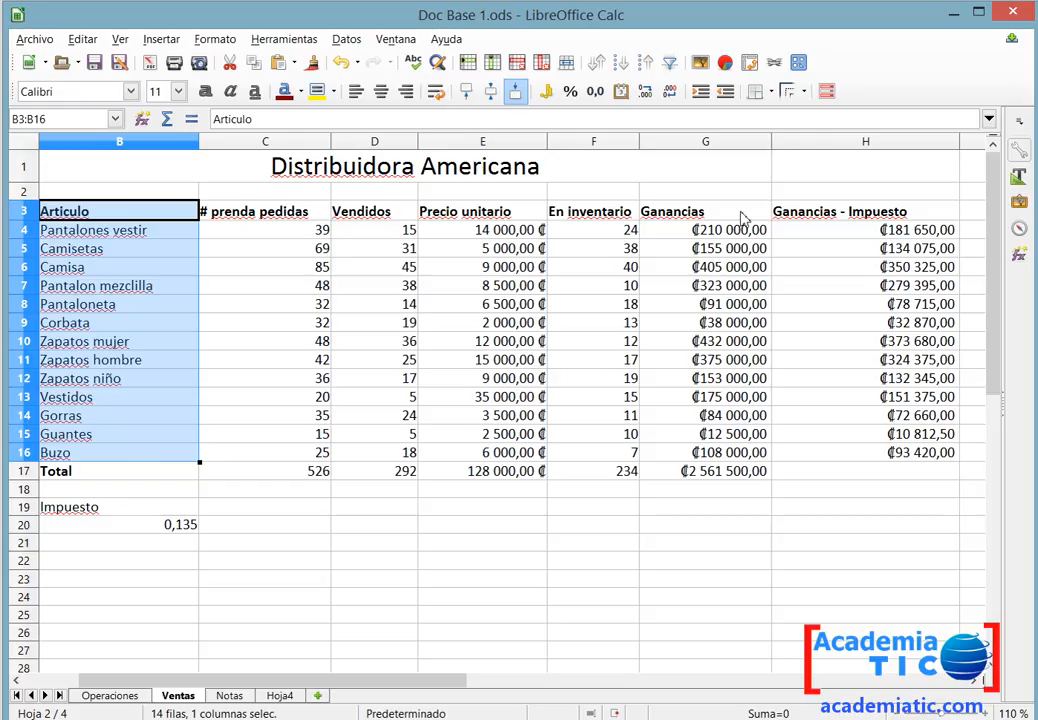
{"action": "left_click_drag", "start_coordinate": [738, 213], "coordinate": [735, 462]}
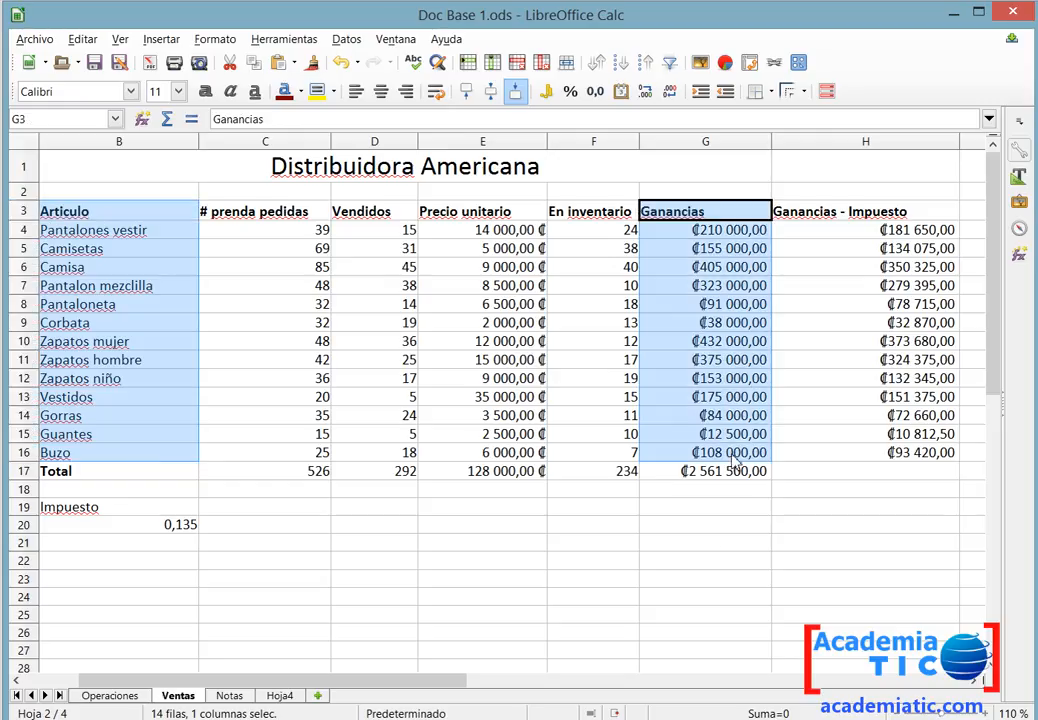
{"action": "left_click", "coordinate": [727, 64]}
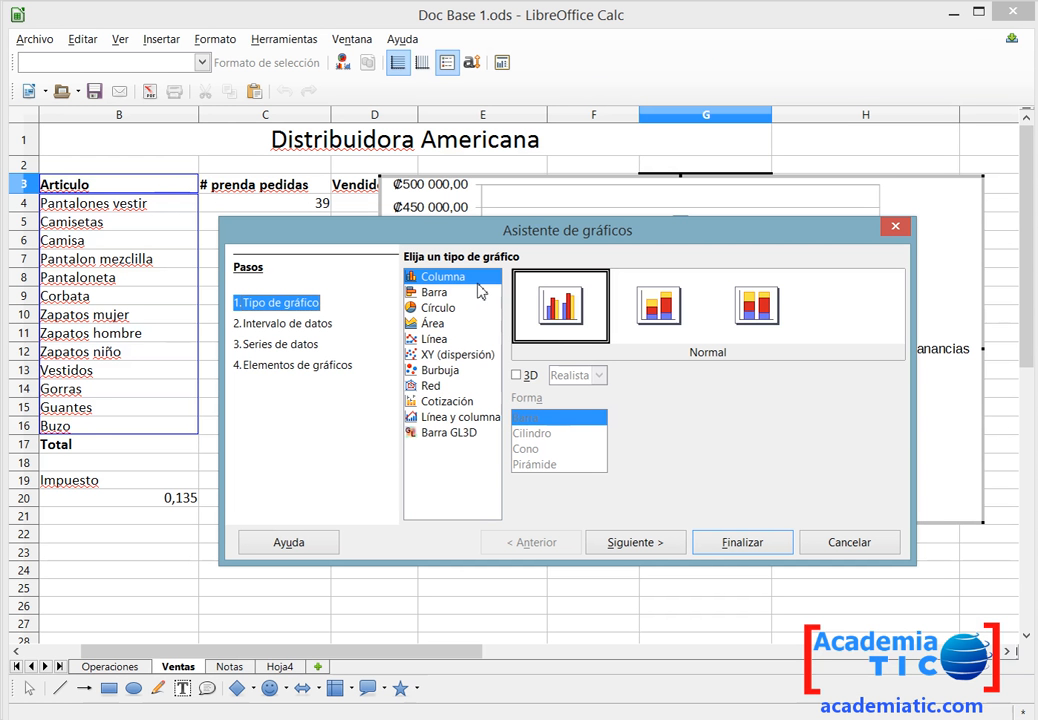
{"action": "key", "text": "alt+Tab"}
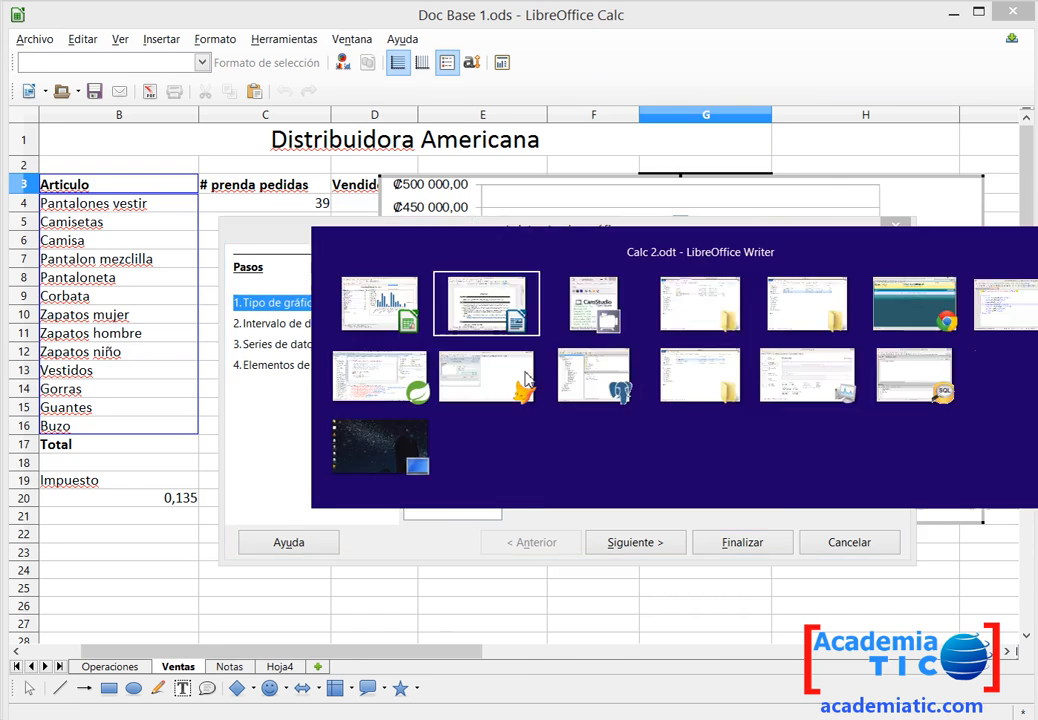
{"action": "key", "text": "alt+Tab"}
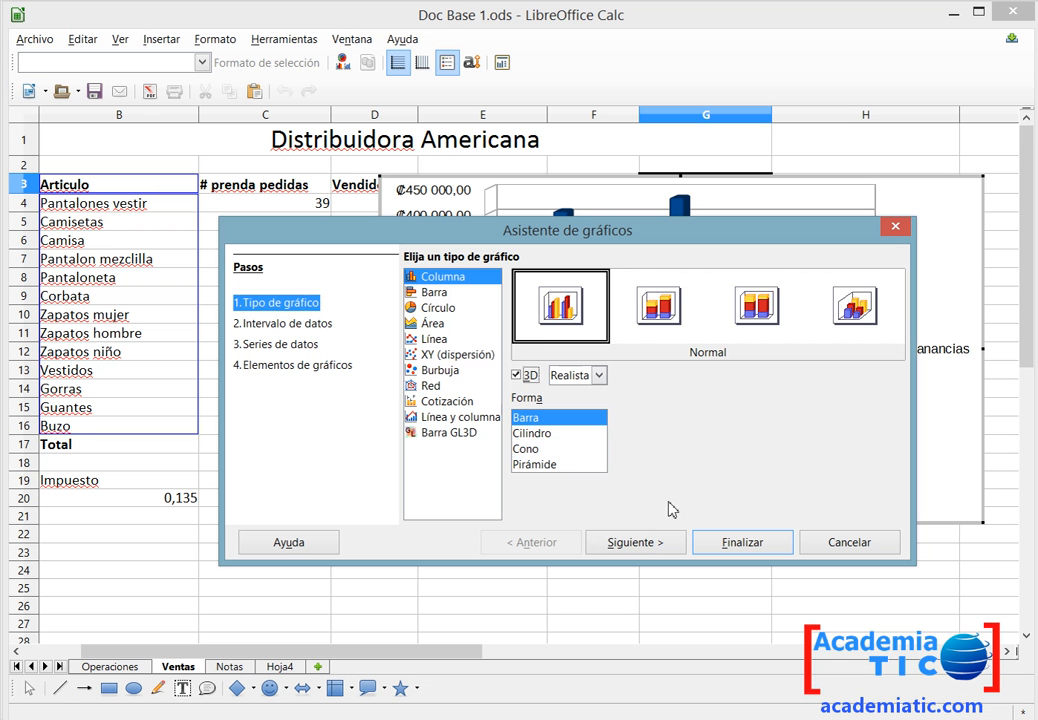
{"action": "left_click", "coordinate": [653, 542]}
{"action": "left_click", "coordinate": [653, 542]}
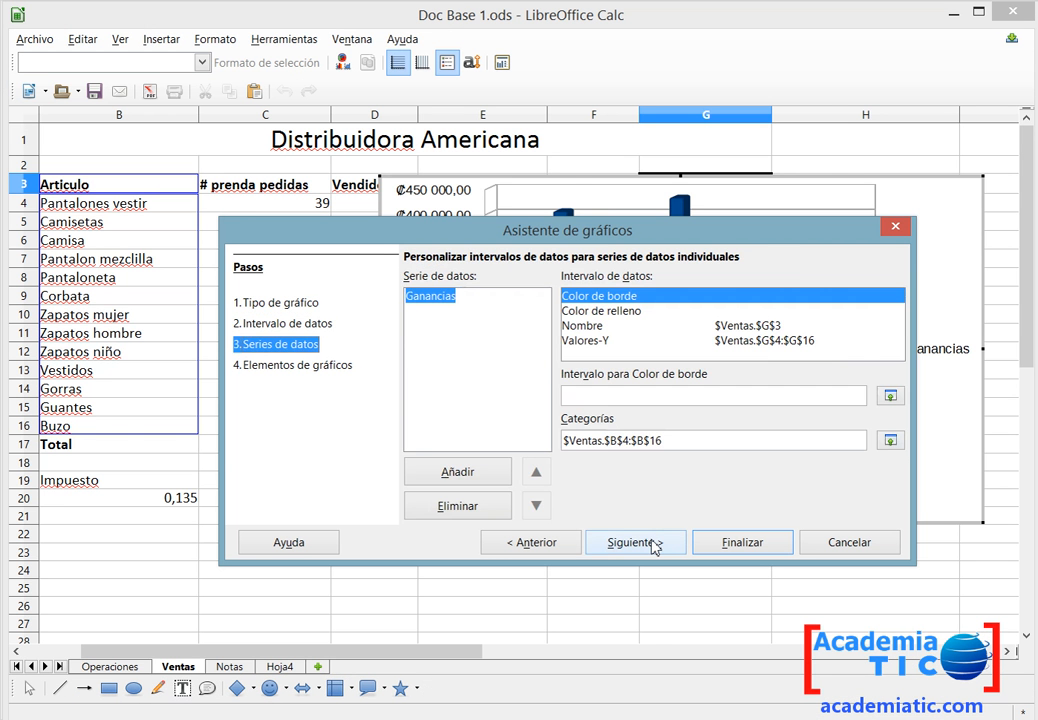
{"action": "left_click", "coordinate": [655, 545]}
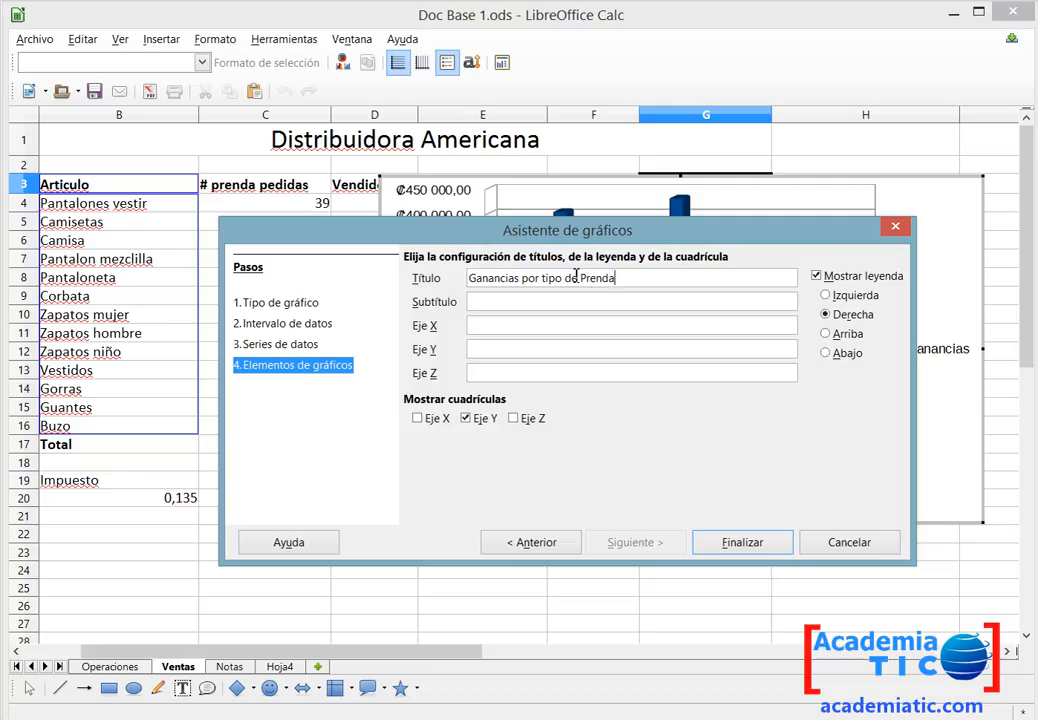
{"action": "left_click", "coordinate": [724, 549]}
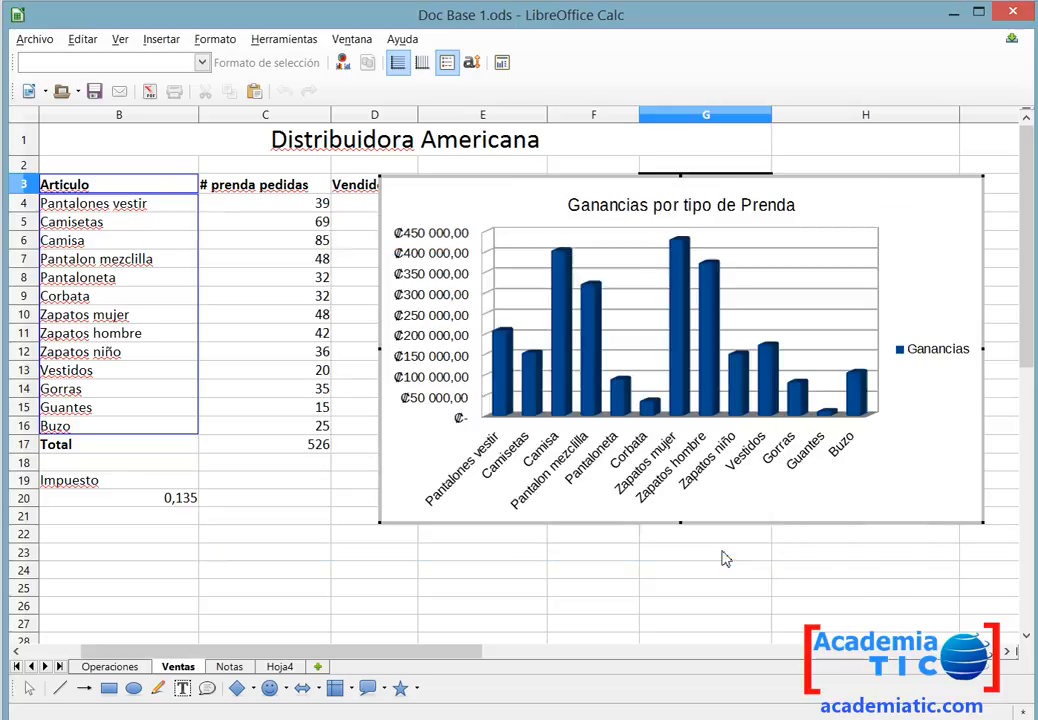
Fill the Pantalones vestir bar of the column chart with the Gráfico 3 colour.
{"action": "right_click", "coordinate": [506, 379]}
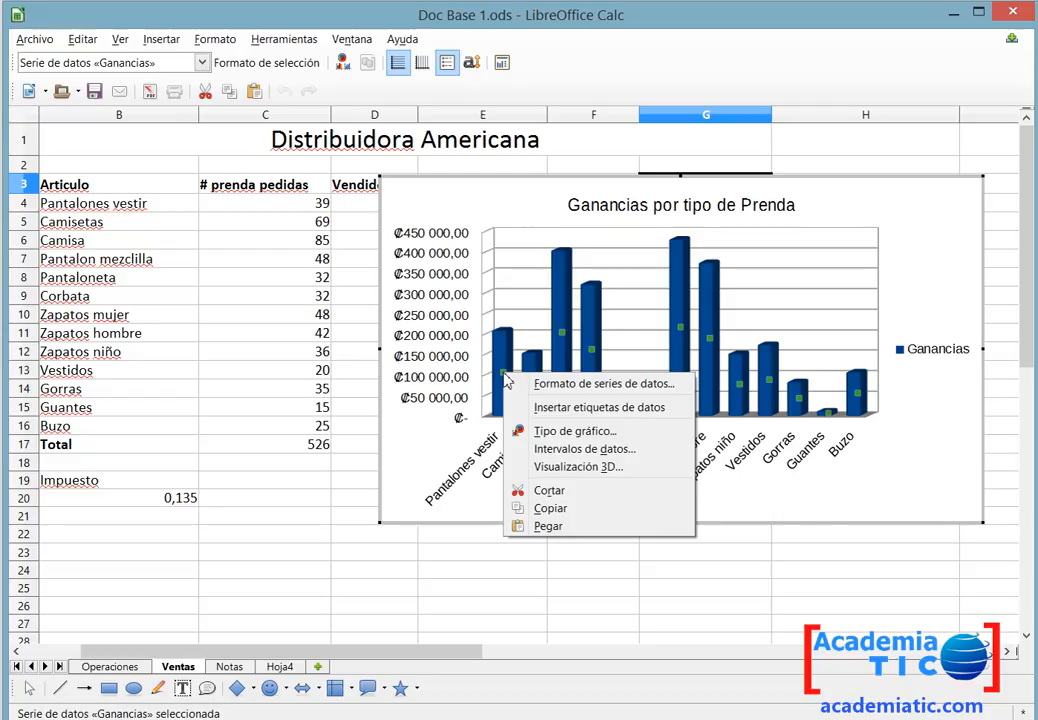
{"action": "left_click", "coordinate": [500, 366]}
{"action": "left_click", "coordinate": [500, 366]}
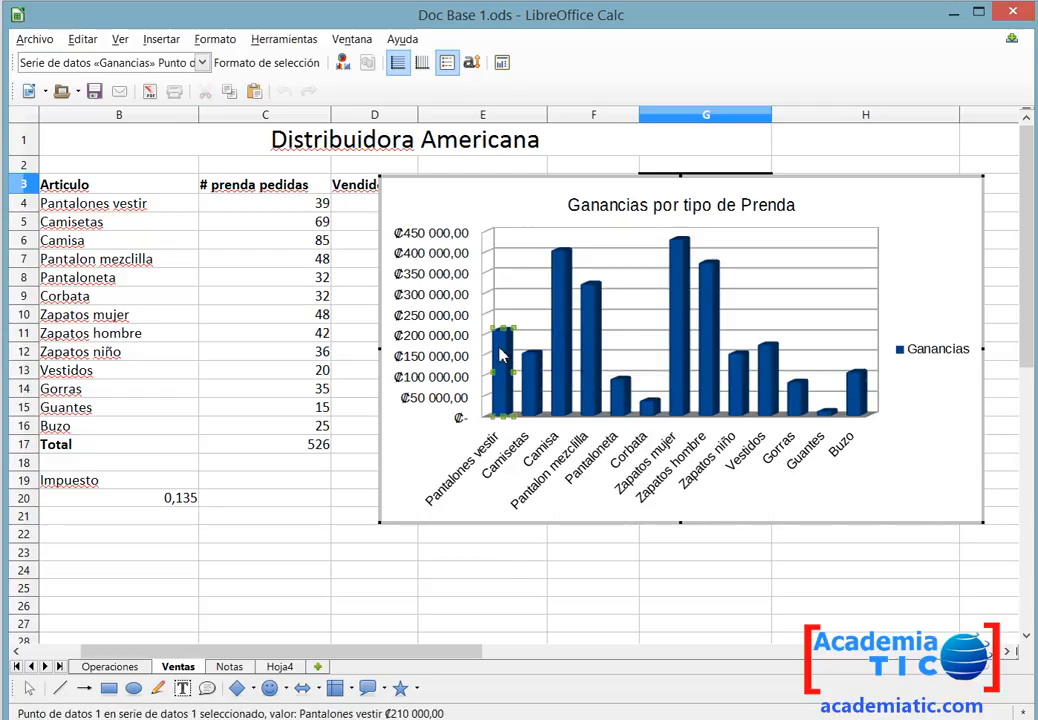
{"action": "double_click", "coordinate": [503, 355]}
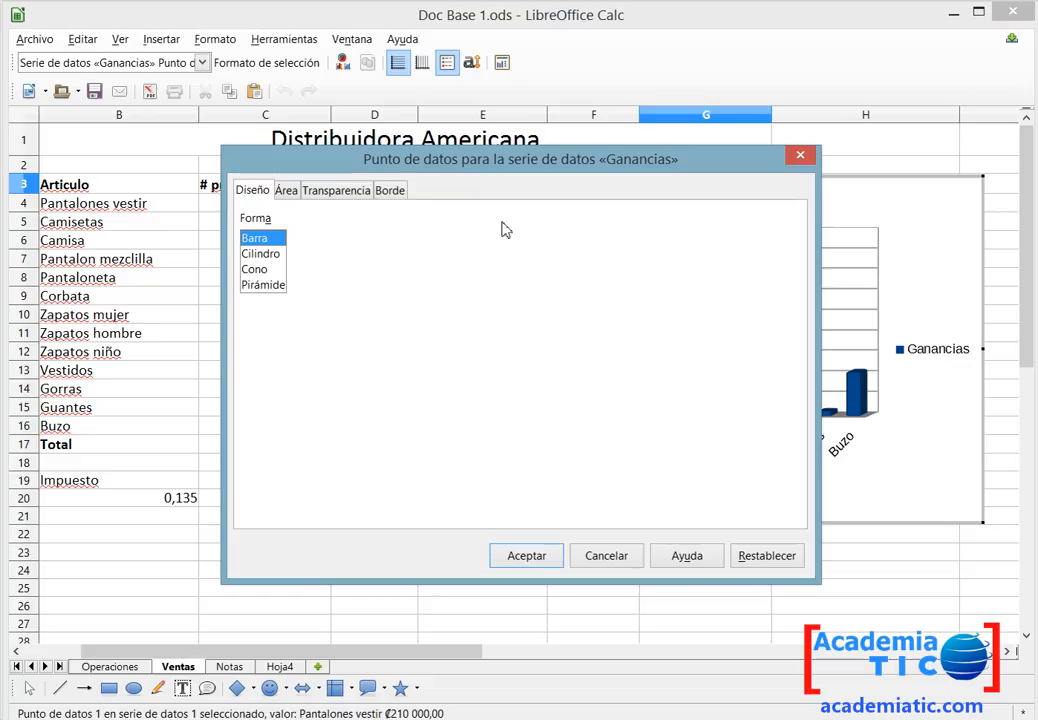
{"action": "left_click", "coordinate": [286, 190]}
{"action": "left_click", "coordinate": [292, 288]}
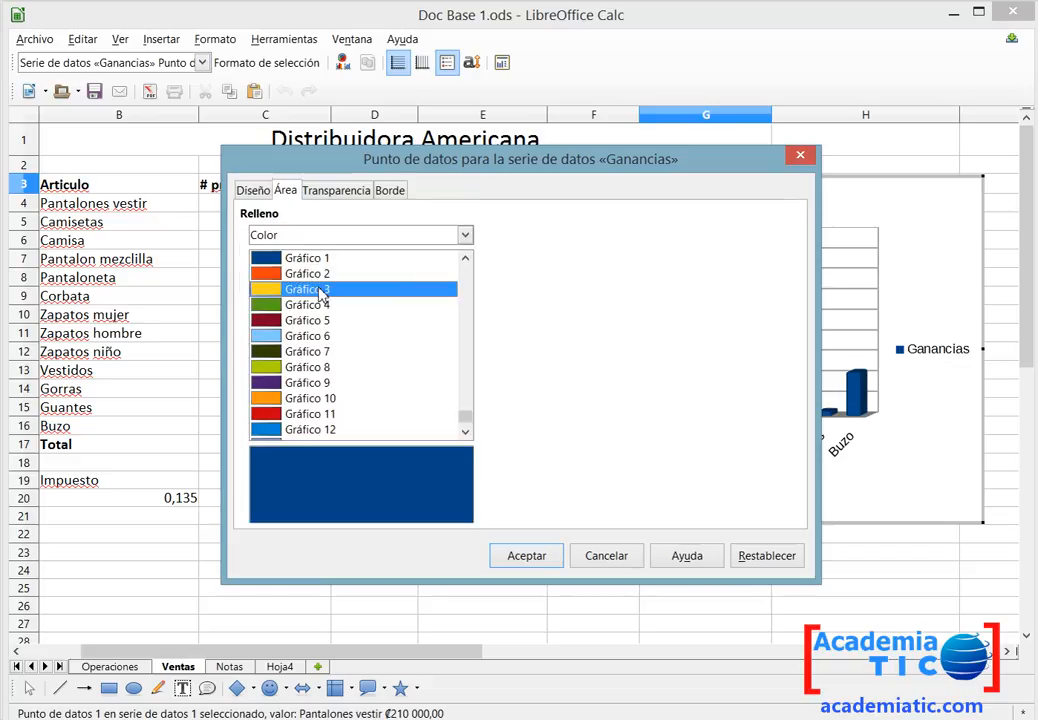
{"action": "left_click", "coordinate": [521, 562]}
Fill the Camisetas bar with the Gráfico 2 colour.
{"action": "double_click", "coordinate": [530, 410]}
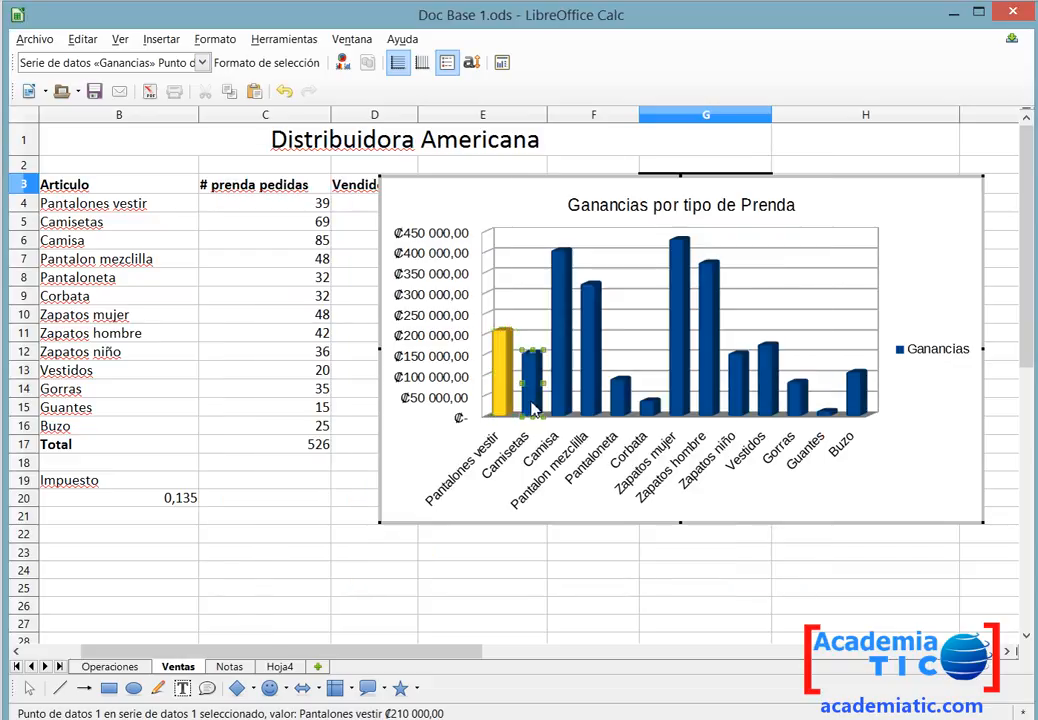
{"action": "left_click", "coordinate": [330, 273]}
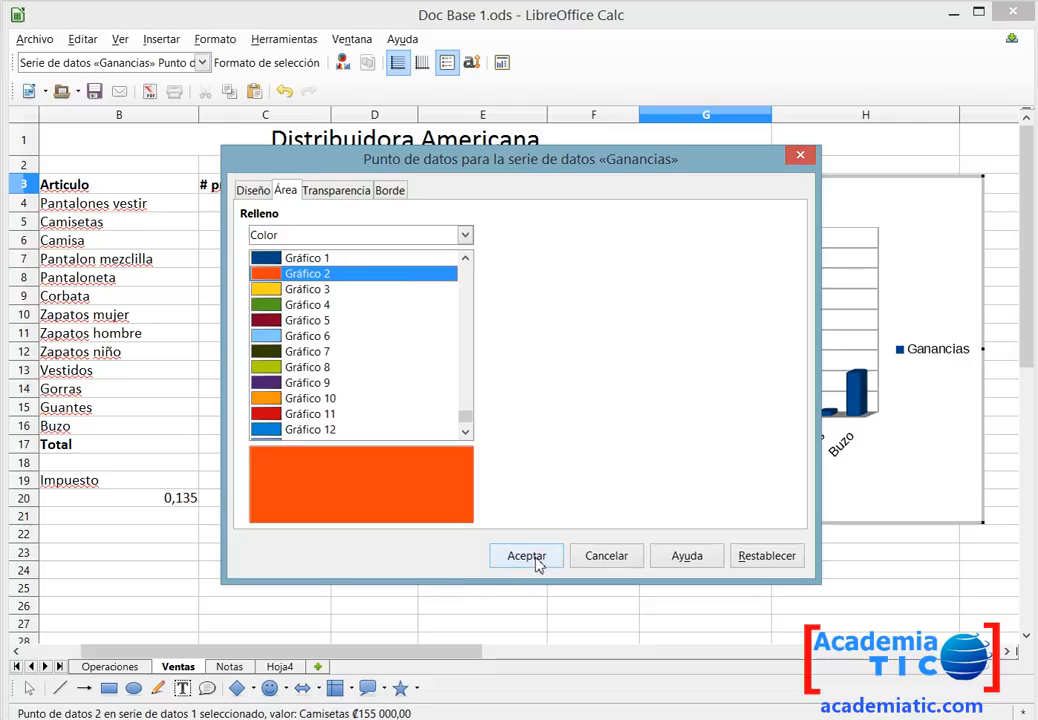
{"action": "left_click", "coordinate": [530, 558]}
{"action": "left_click", "coordinate": [563, 408]}
{"action": "double_click", "coordinate": [563, 408]}
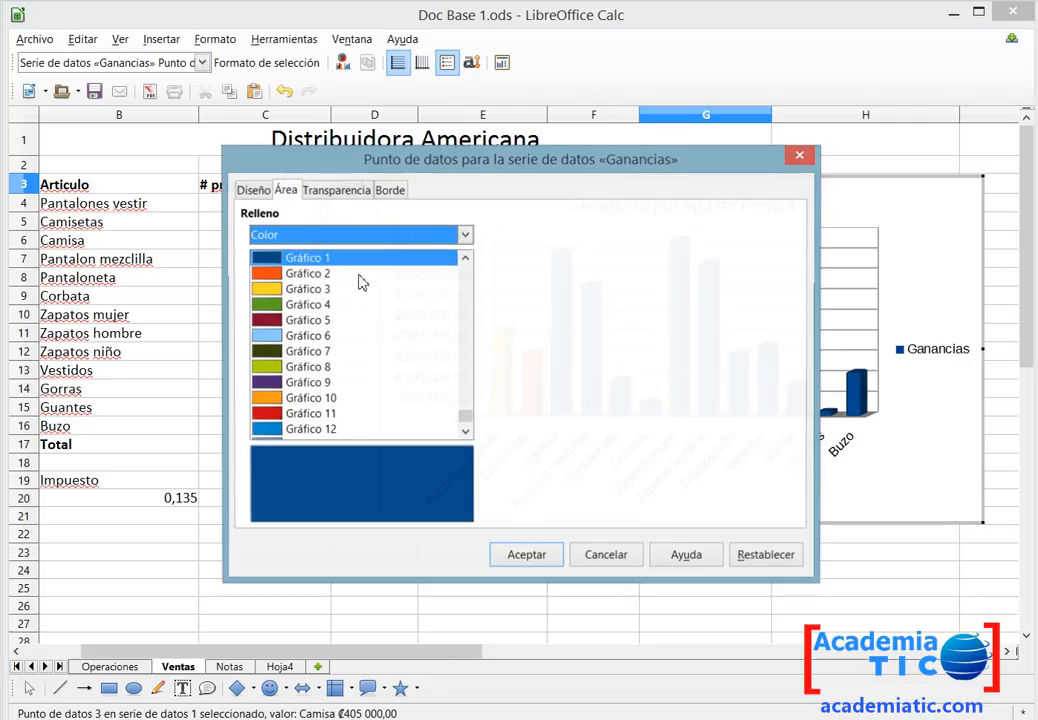
{"action": "left_click", "coordinate": [524, 558]}
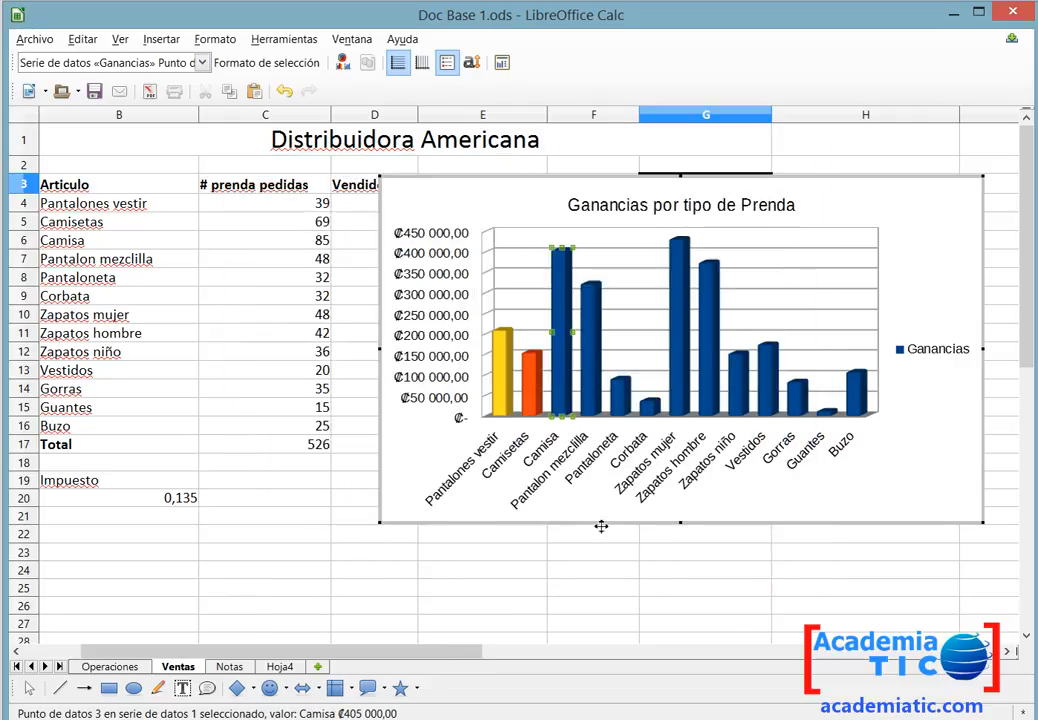
Fill the Pantalon mezclilla bar with Gráfico 4 and the Pantaloneta bar with Gráfico 10.
{"action": "double_click", "coordinate": [593, 375]}
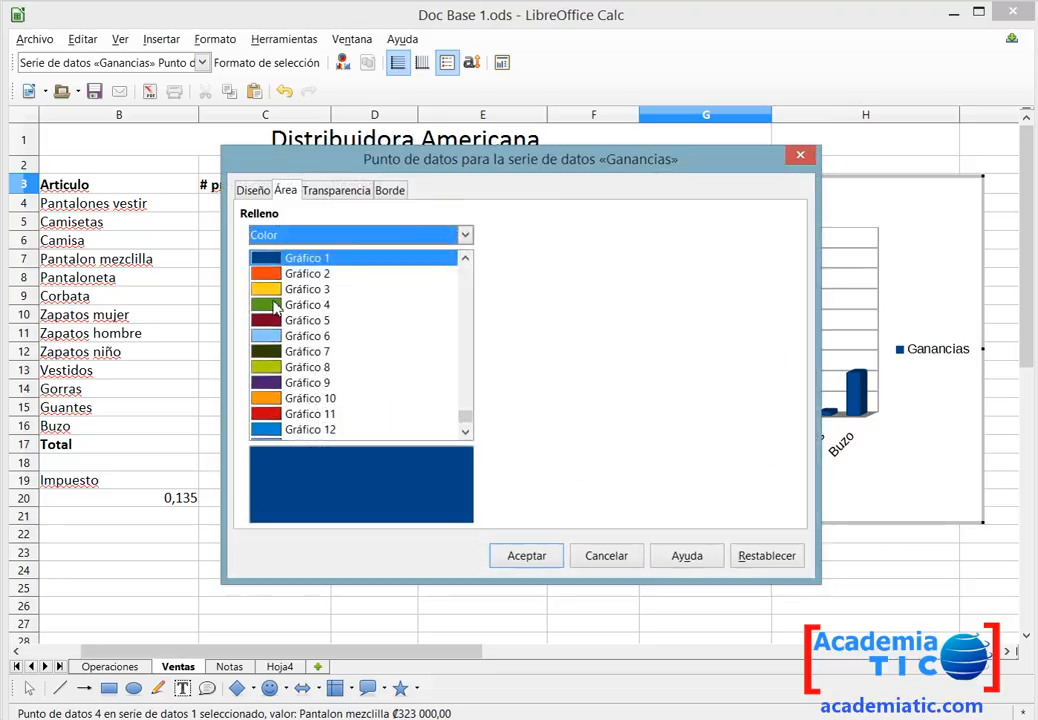
{"action": "left_click", "coordinate": [275, 305]}
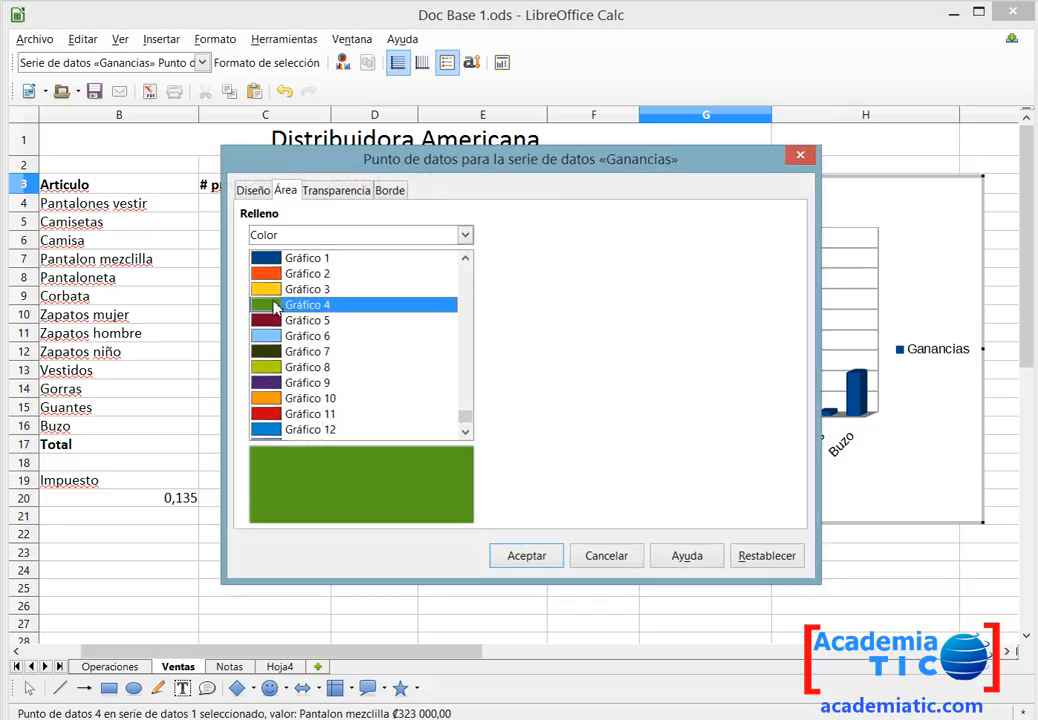
{"action": "left_click", "coordinate": [520, 553]}
{"action": "double_click", "coordinate": [621, 390]}
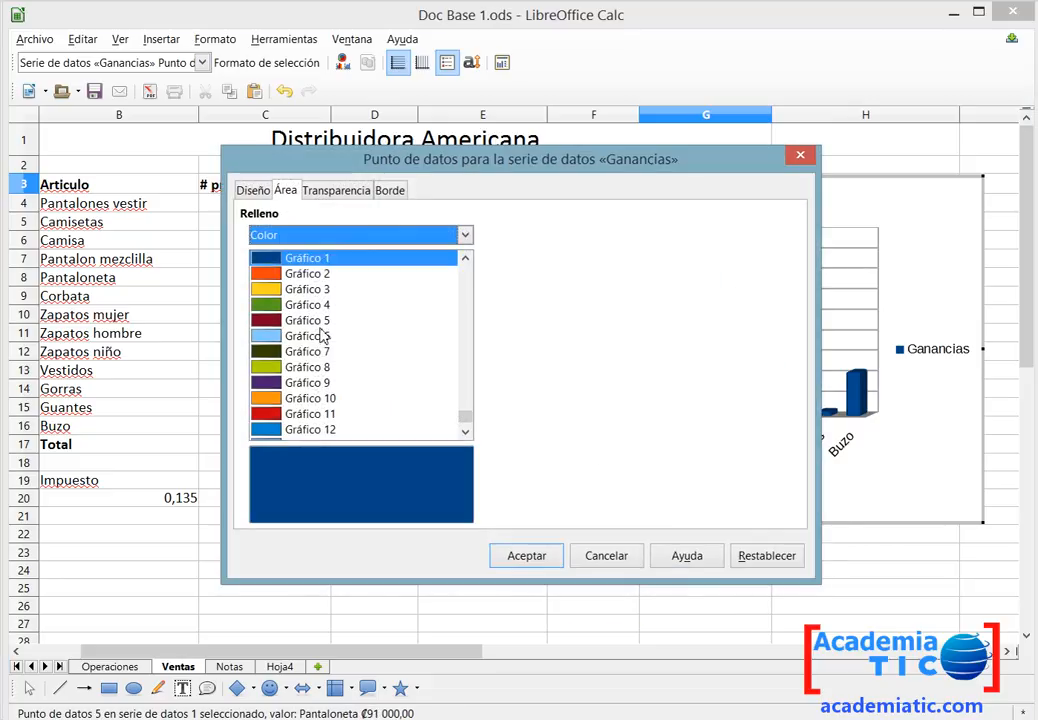
{"action": "left_click", "coordinate": [317, 400]}
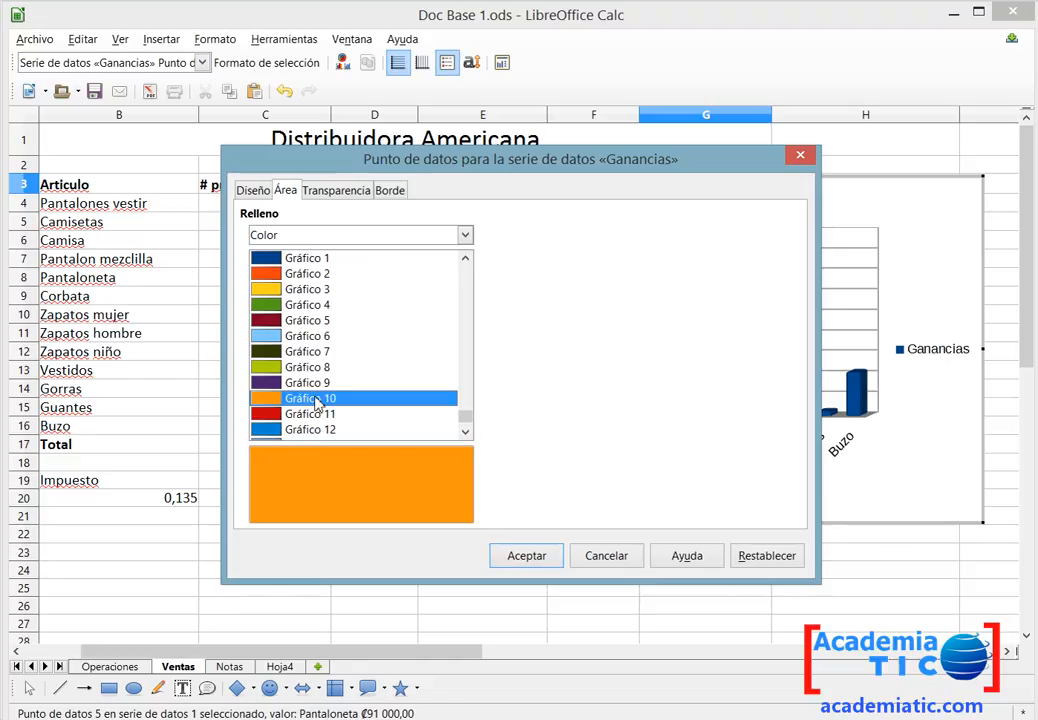
{"action": "key", "text": "Return"}
Fill the Corbata bar with the Azul pardo colour.
{"action": "left_click", "coordinate": [651, 410]}
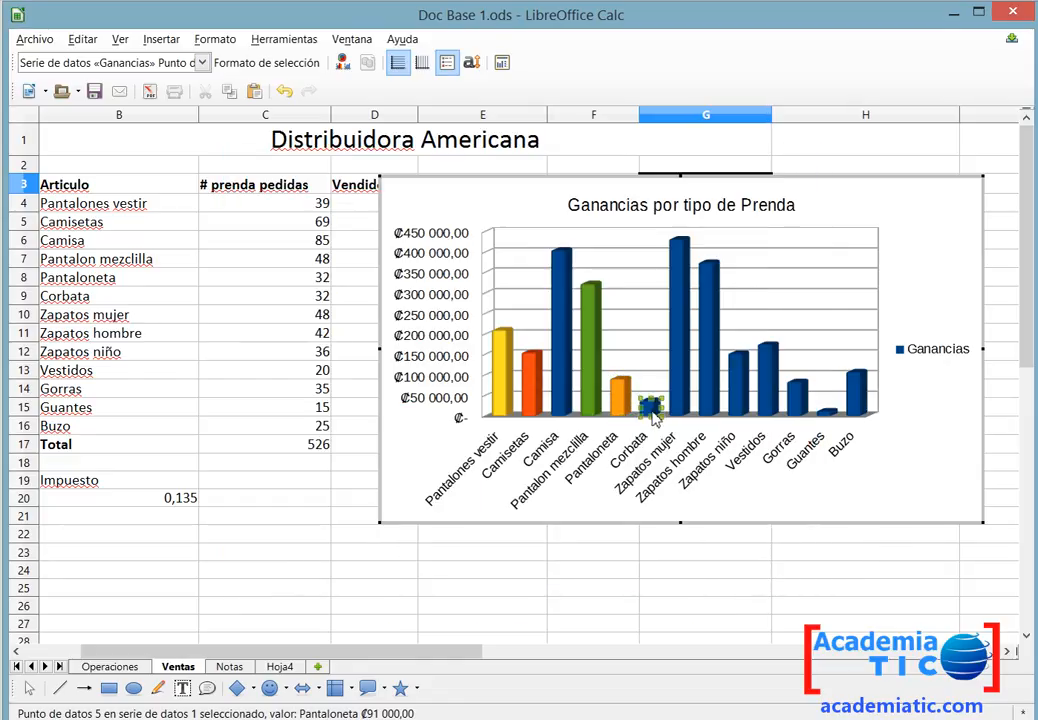
{"action": "double_click", "coordinate": [652, 411]}
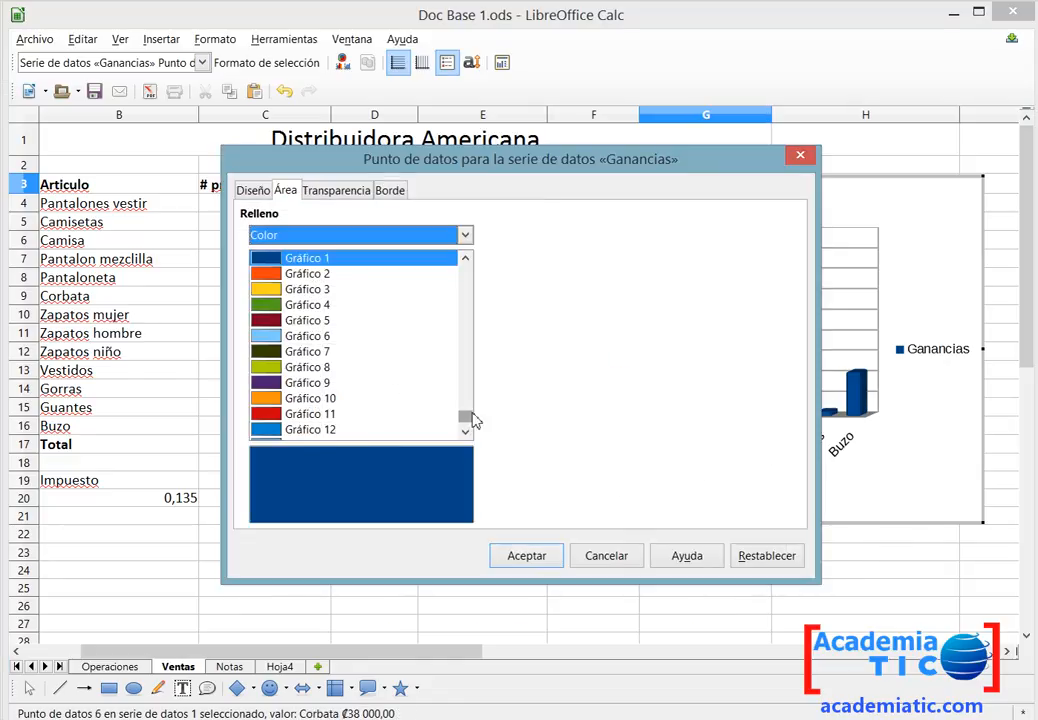
{"action": "left_click", "coordinate": [366, 431]}
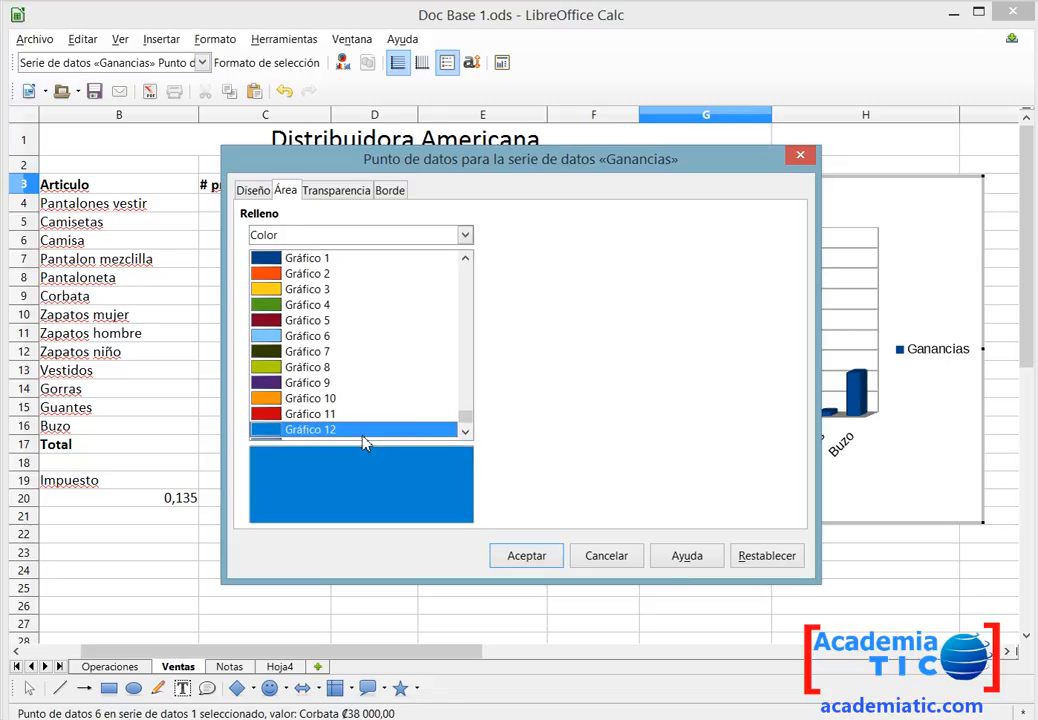
{"action": "key", "text": "Down"}
{"action": "key", "text": "Down"}
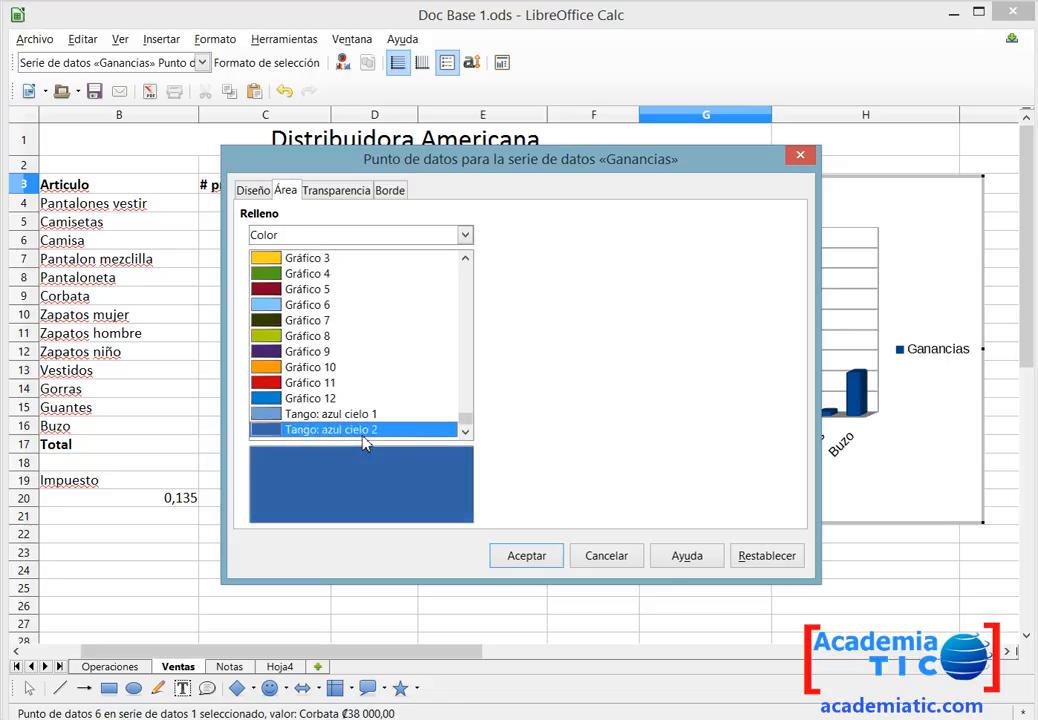
{"action": "key", "text": "Up"}
{"action": "key", "text": "Up"}
{"action": "key", "text": "Up"}
{"action": "key", "text": "Up"}
{"action": "key", "text": "Up"}
{"action": "key", "text": "Up"}
{"action": "key", "text": "Up"}
{"action": "key", "text": "Up"}
{"action": "key", "text": "Up"}
{"action": "key", "text": "Up"}
{"action": "key", "text": "Up"}
{"action": "key", "text": "Up"}
{"action": "key", "text": "Up"}
{"action": "key", "text": "Up"}
{"action": "key", "text": "Up"}
{"action": "key", "text": "Up"}
{"action": "key", "text": "Up"}
{"action": "key", "text": "Up"}
{"action": "key", "text": "Up"}
{"action": "key", "text": "Up"}
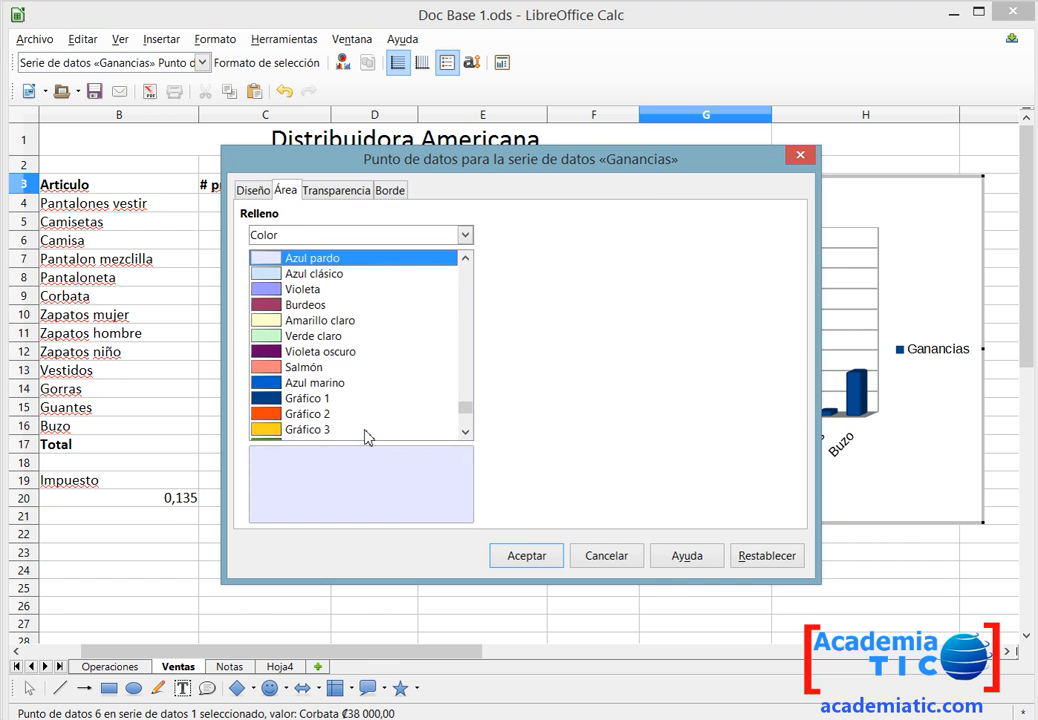
{"action": "key", "text": "Return"}
Fill the Zapatos mujer bar with Gráfico 6 and the Zapatos hombre bar with Gráfico 5.
{"action": "left_click", "coordinate": [686, 320]}
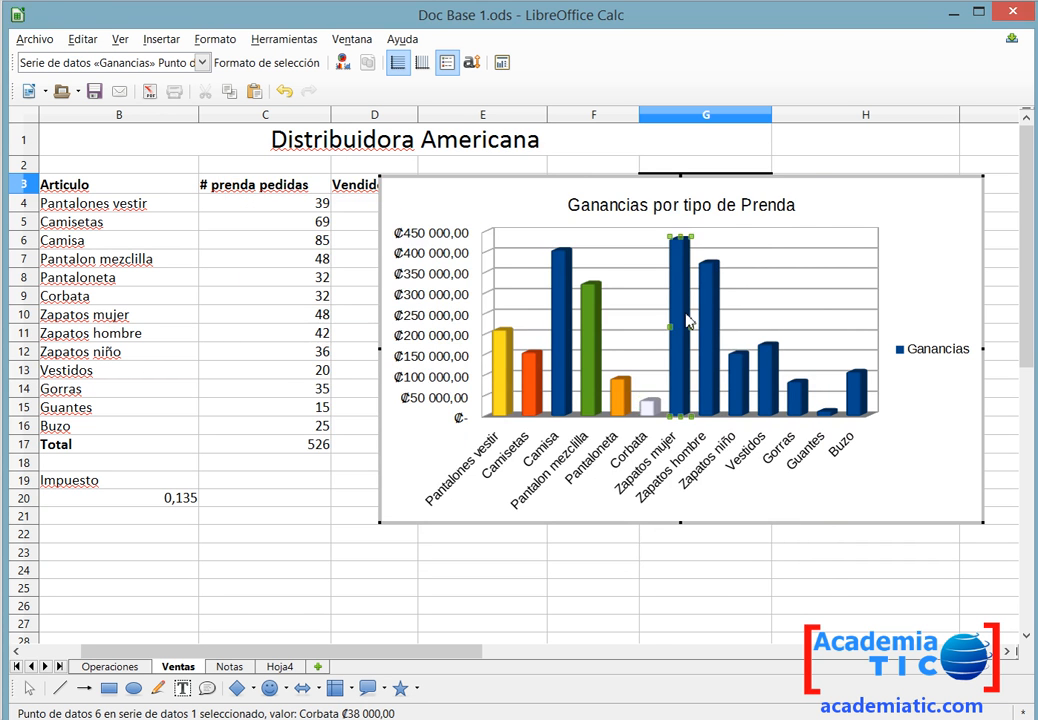
{"action": "double_click", "coordinate": [686, 320]}
{"action": "left_click", "coordinate": [436, 339]}
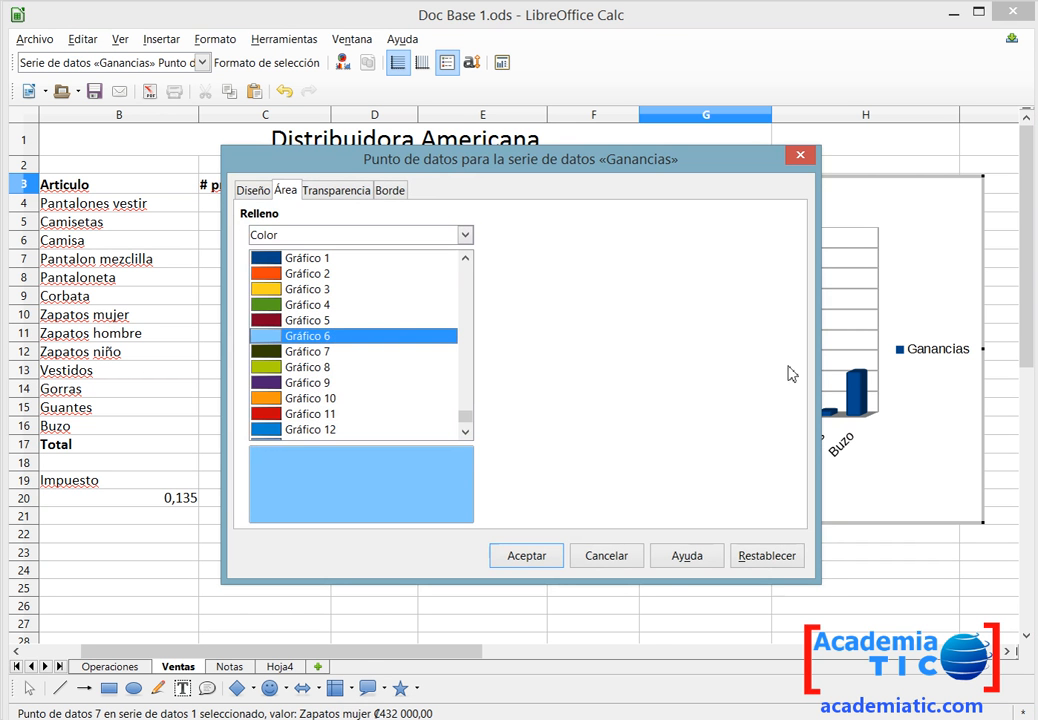
{"action": "key", "text": "Return"}
{"action": "left_click", "coordinate": [712, 400]}
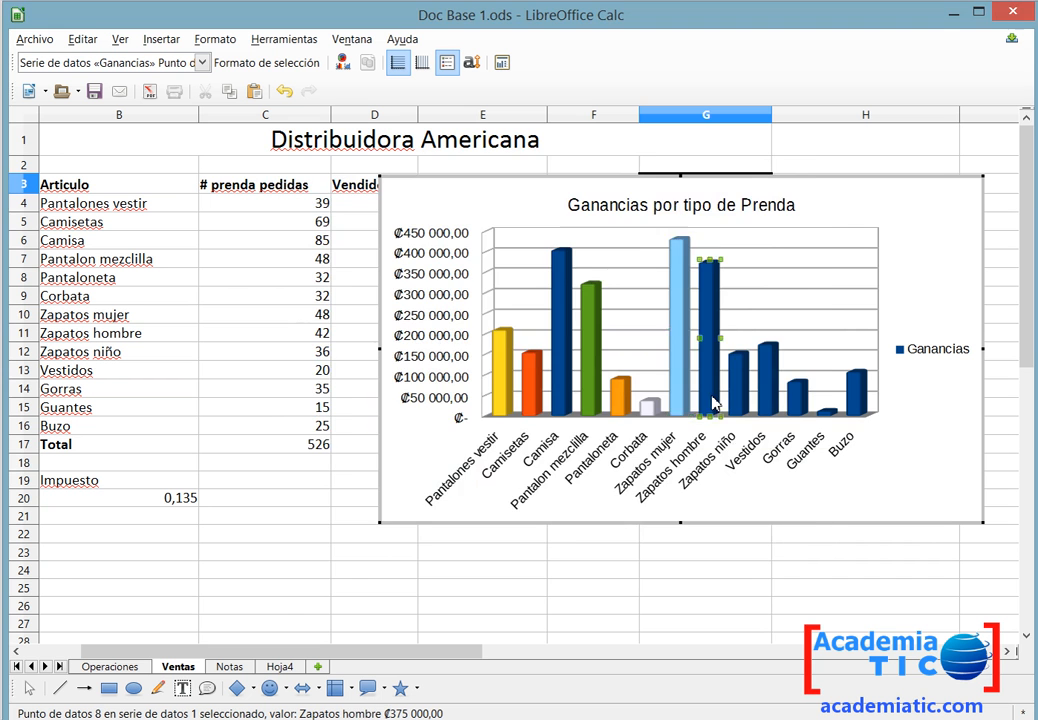
{"action": "double_click", "coordinate": [712, 400]}
{"action": "left_click", "coordinate": [354, 320]}
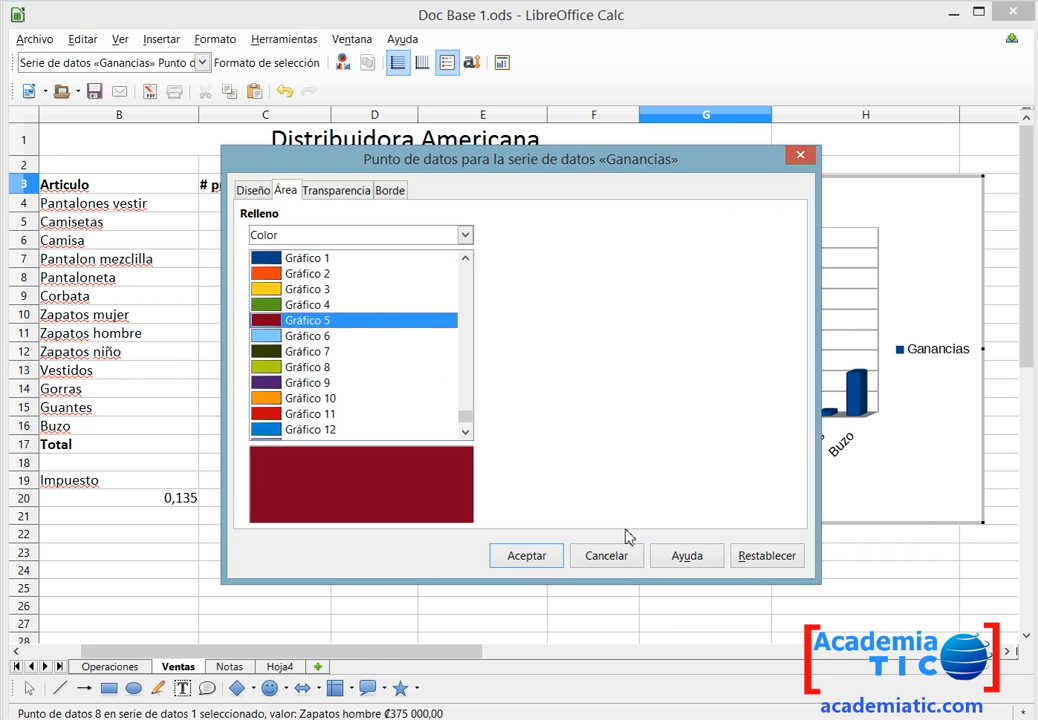
{"action": "left_click", "coordinate": [527, 556]}
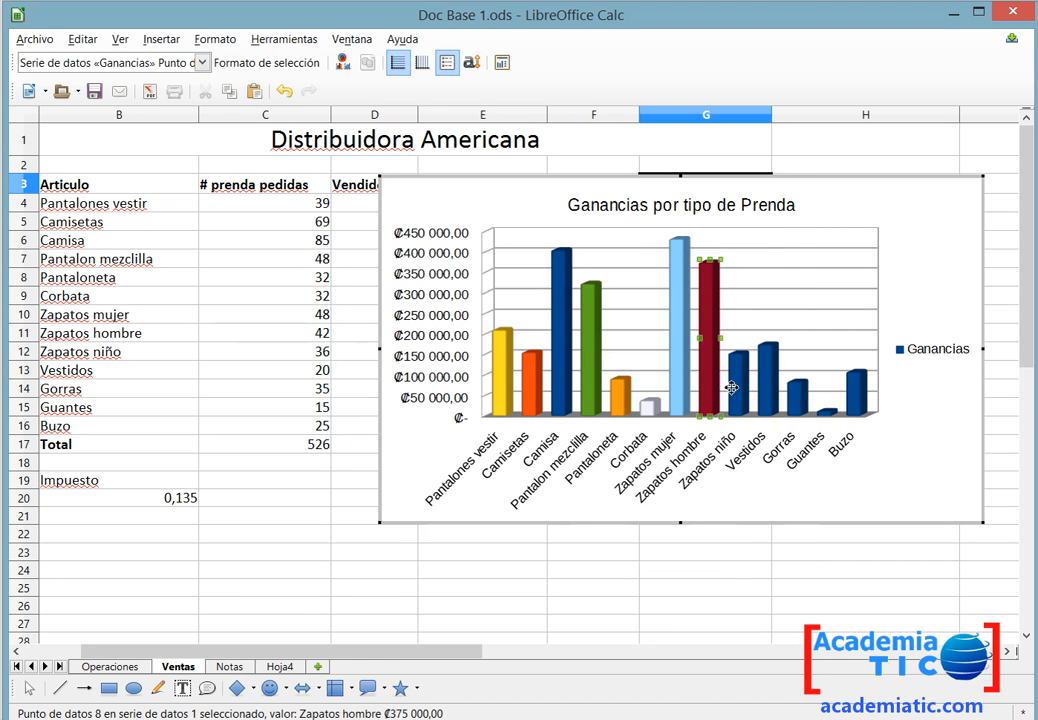
Fill the Zapatos niño bar with Gráfico 4 and the Vestidos bar with Gráfico 10.
{"action": "double_click", "coordinate": [733, 390]}
{"action": "left_click", "coordinate": [338, 305]}
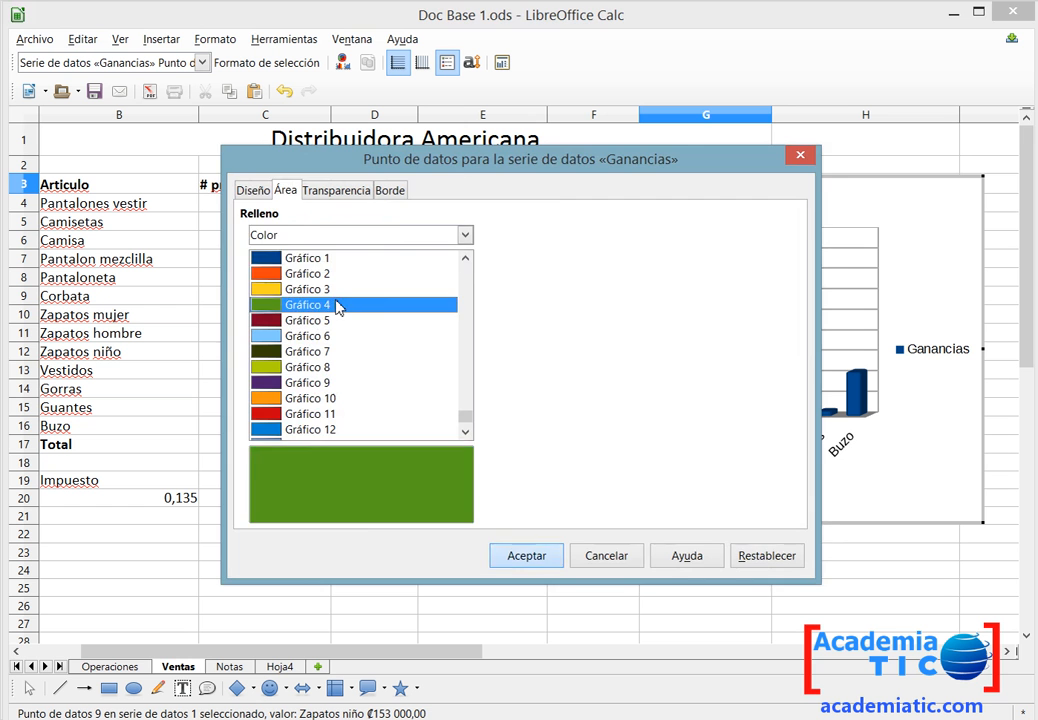
{"action": "key", "text": "Return"}
{"action": "double_click", "coordinate": [766, 405]}
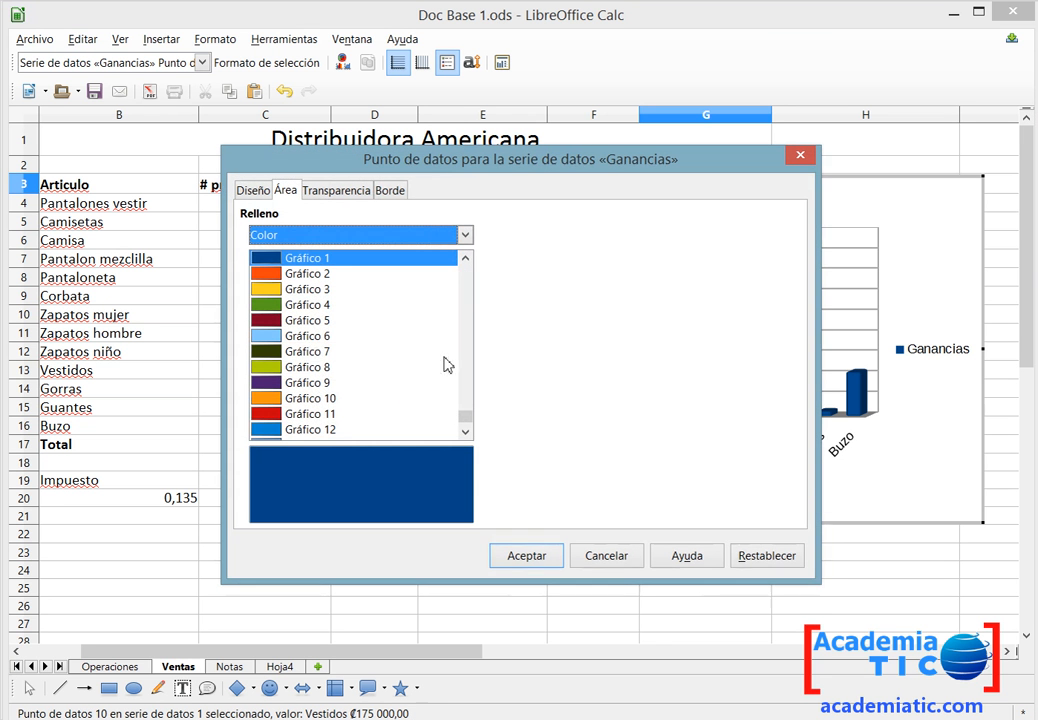
{"action": "left_click", "coordinate": [350, 399]}
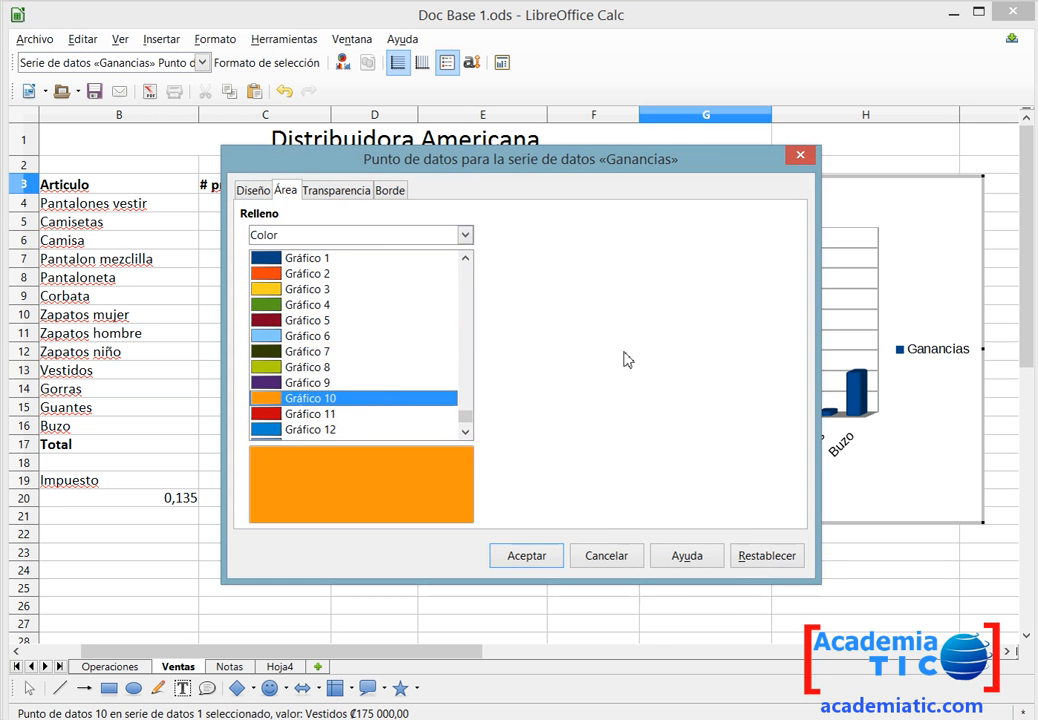
{"action": "key", "text": "Return"}
Fill the Gorras bar with Gráfico 2 and the Buzo bar with the Rojo 7 colour.
{"action": "double_click", "coordinate": [798, 403]}
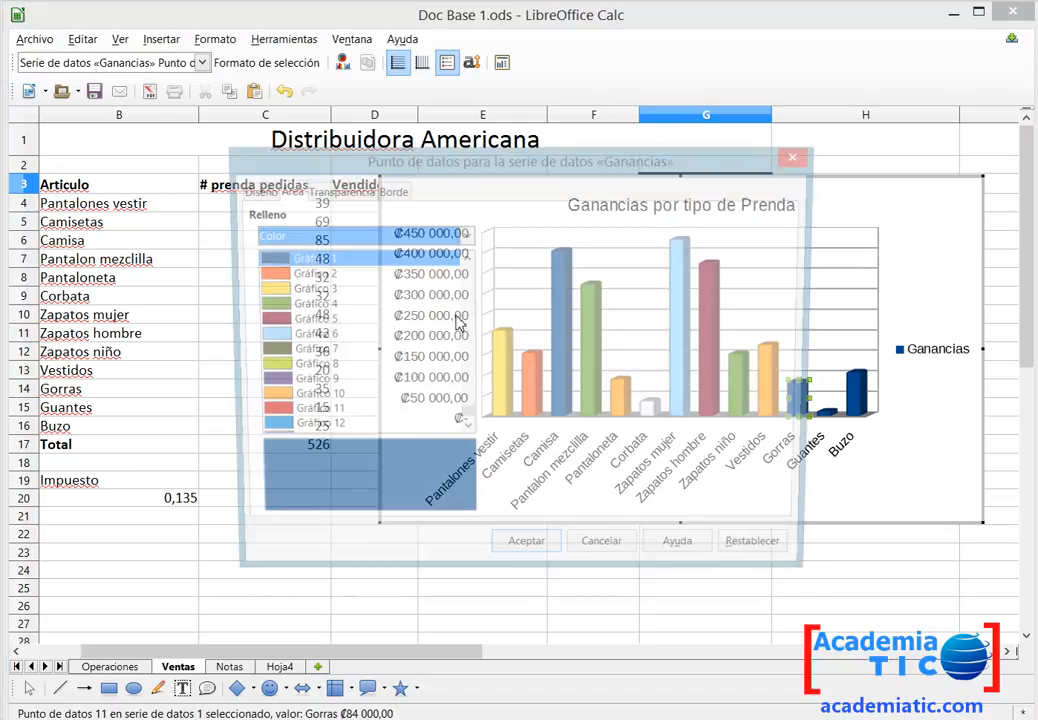
{"action": "left_click", "coordinate": [326, 275]}
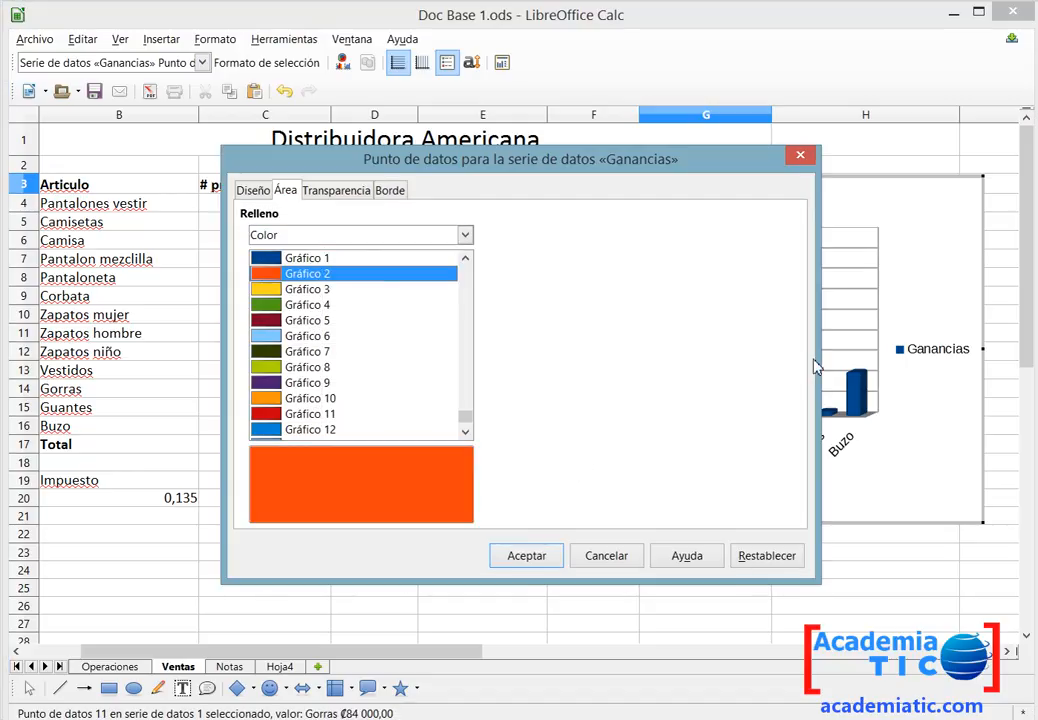
{"action": "key", "text": "Return"}
{"action": "double_click", "coordinate": [857, 396]}
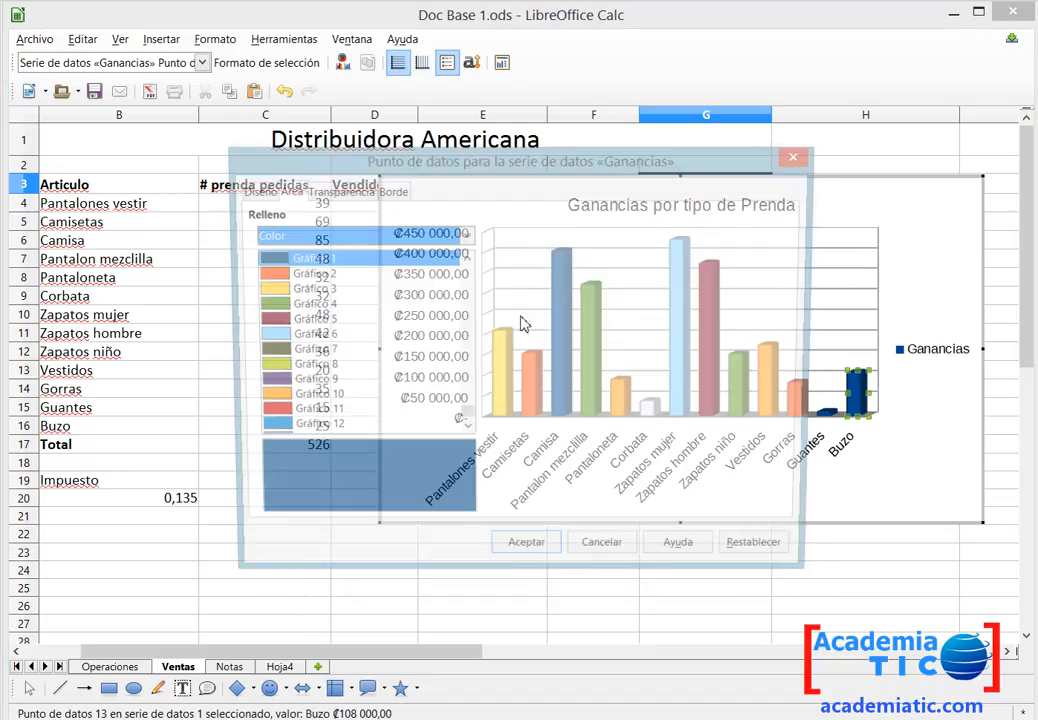
{"action": "scroll", "coordinate": [408, 339], "scroll_direction": "up", "scroll_amount": 7}
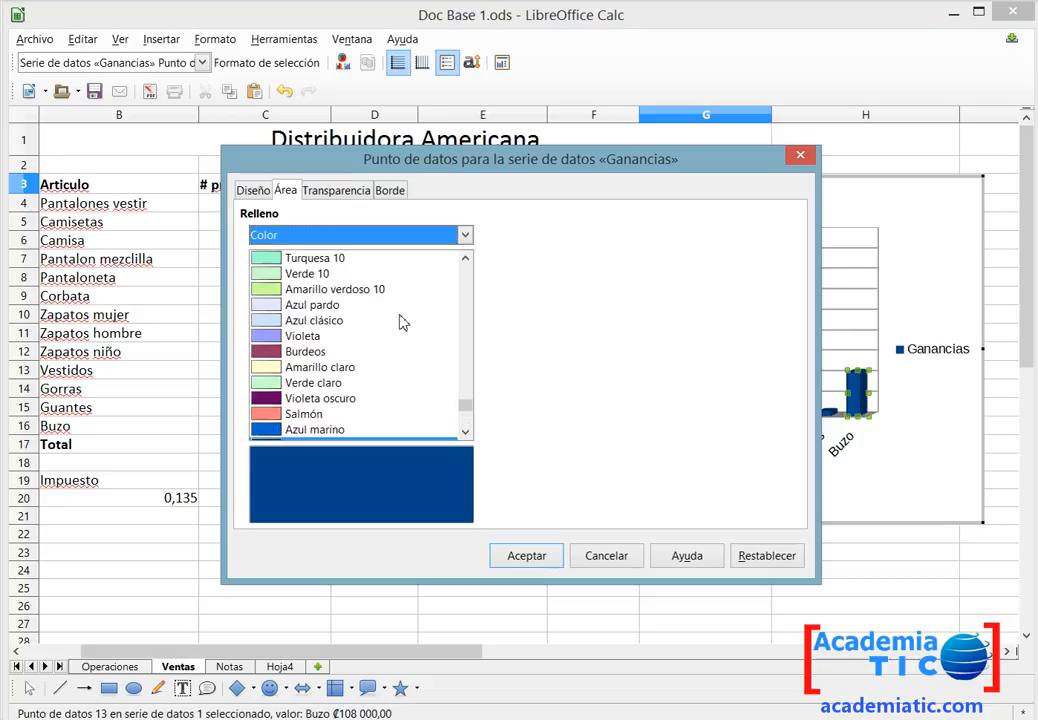
{"action": "scroll", "coordinate": [343, 292], "scroll_direction": "up", "scroll_amount": 13}
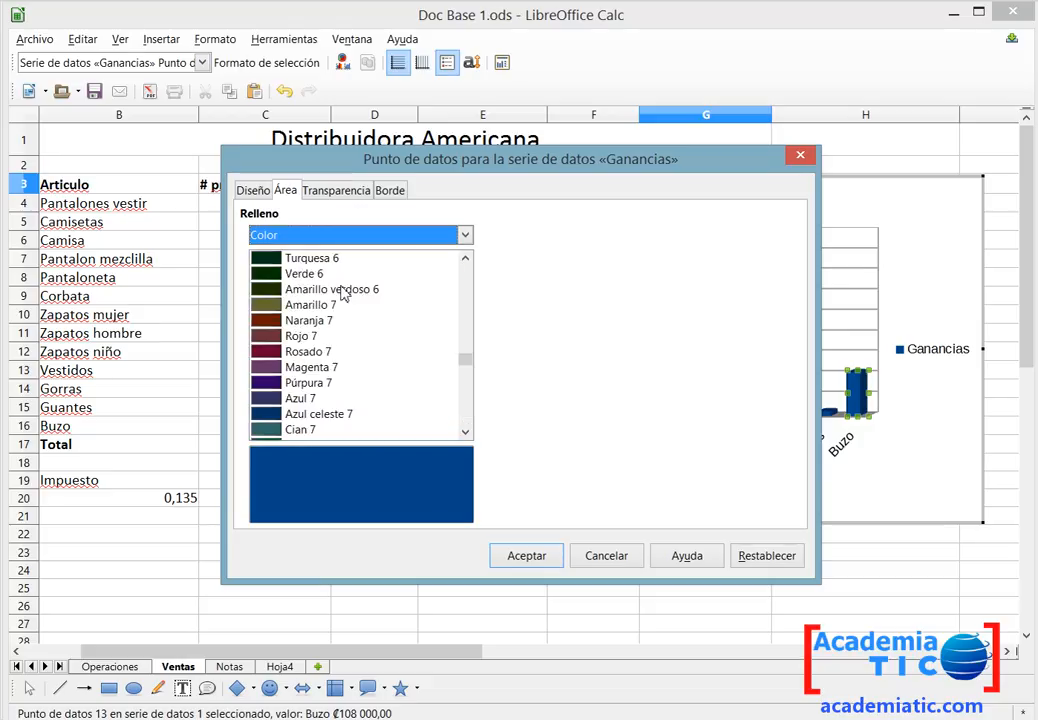
{"action": "left_click", "coordinate": [302, 336]}
{"action": "left_click", "coordinate": [538, 556]}
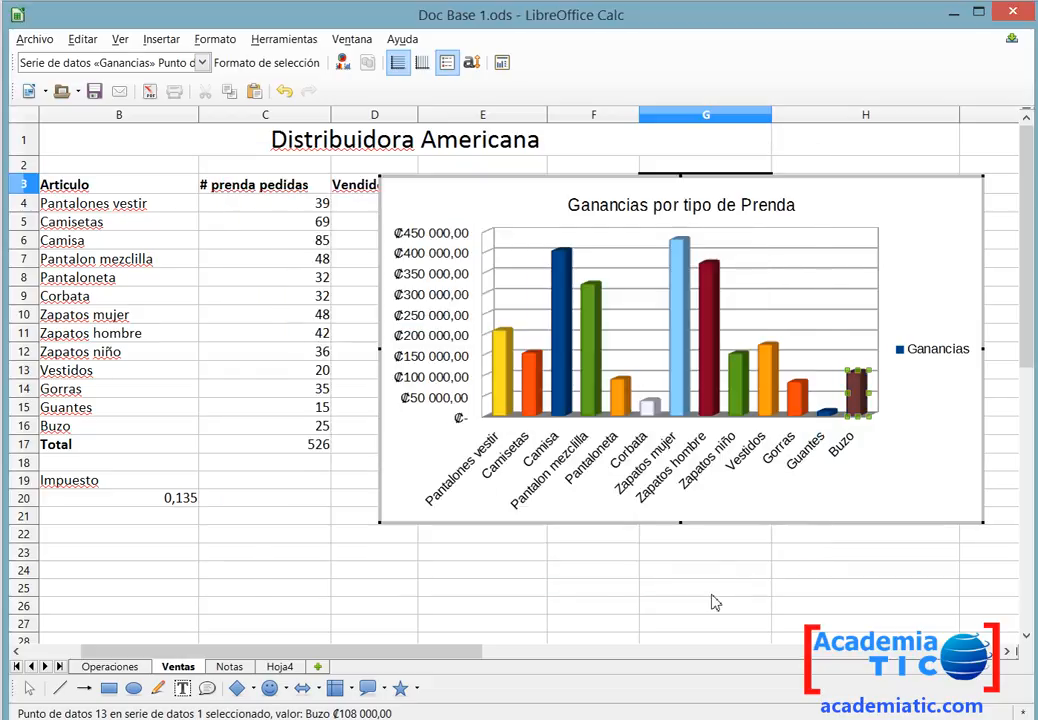
Leave chart editing, paste the earnings column chart into Hoja4 and move it just below the pie chart, around row 24.
{"action": "left_click", "coordinate": [895, 204]}
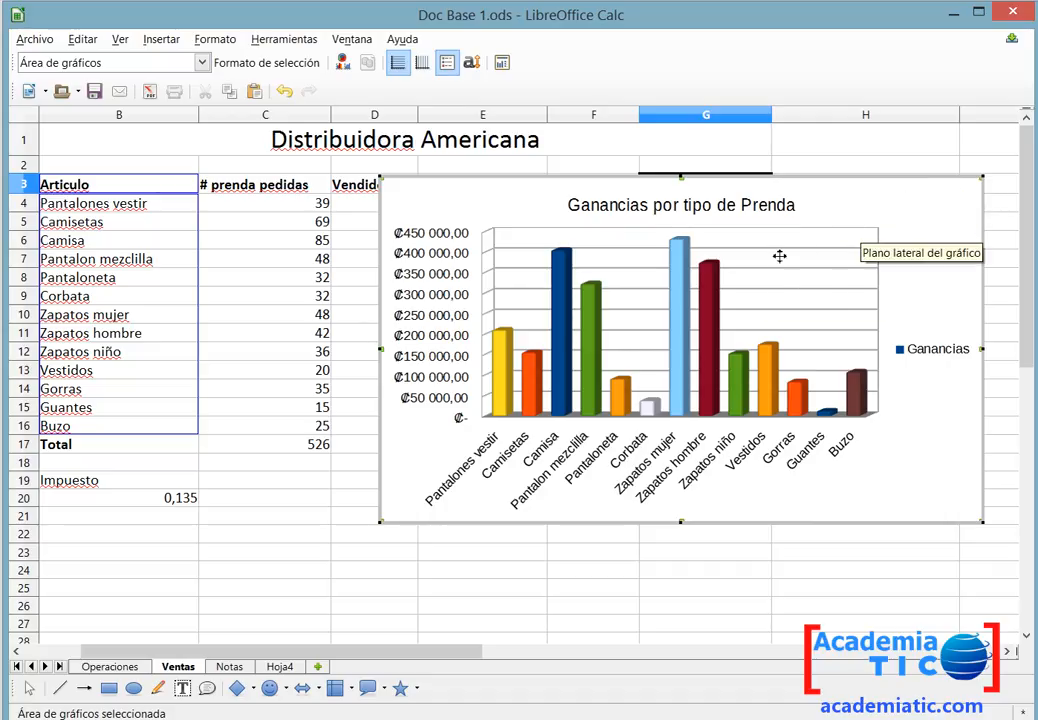
{"action": "left_click", "coordinate": [925, 606]}
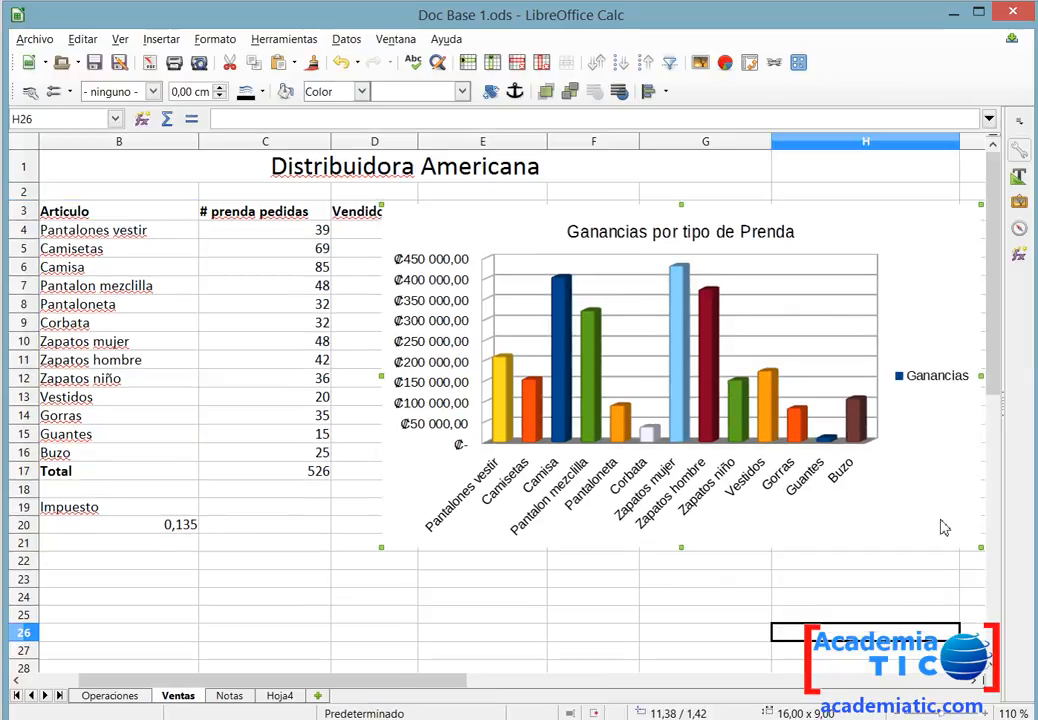
{"action": "left_click", "coordinate": [279, 697]}
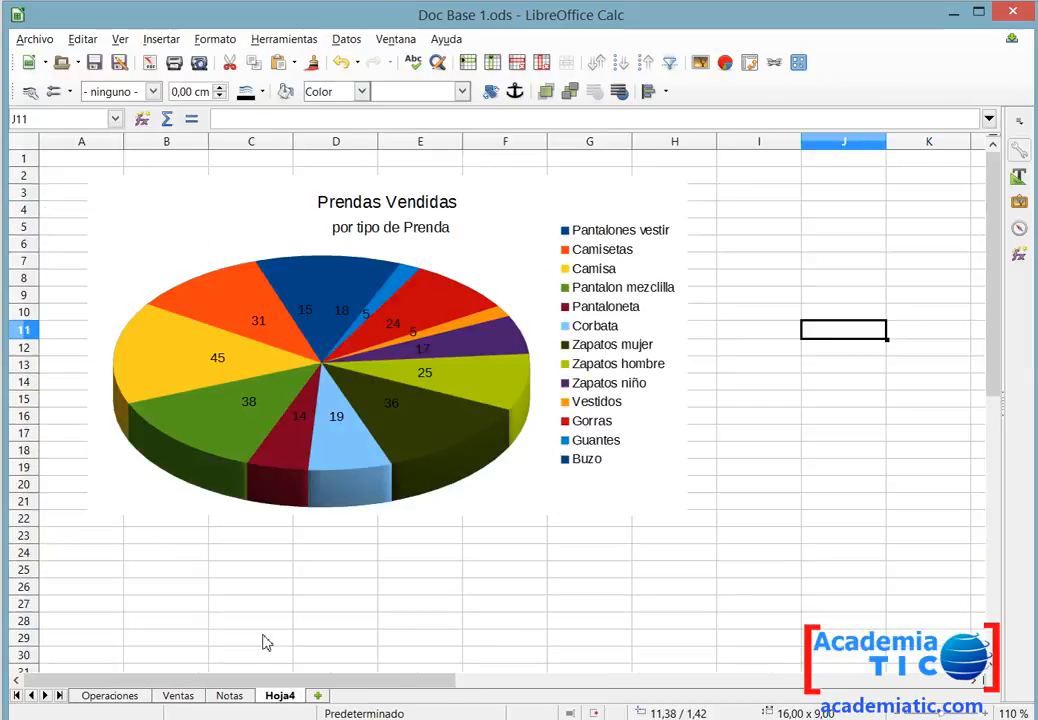
{"action": "scroll", "coordinate": [245, 556], "scroll_direction": "down", "scroll_amount": 9}
{"action": "scroll", "coordinate": [245, 556], "scroll_direction": "up", "scroll_amount": 3}
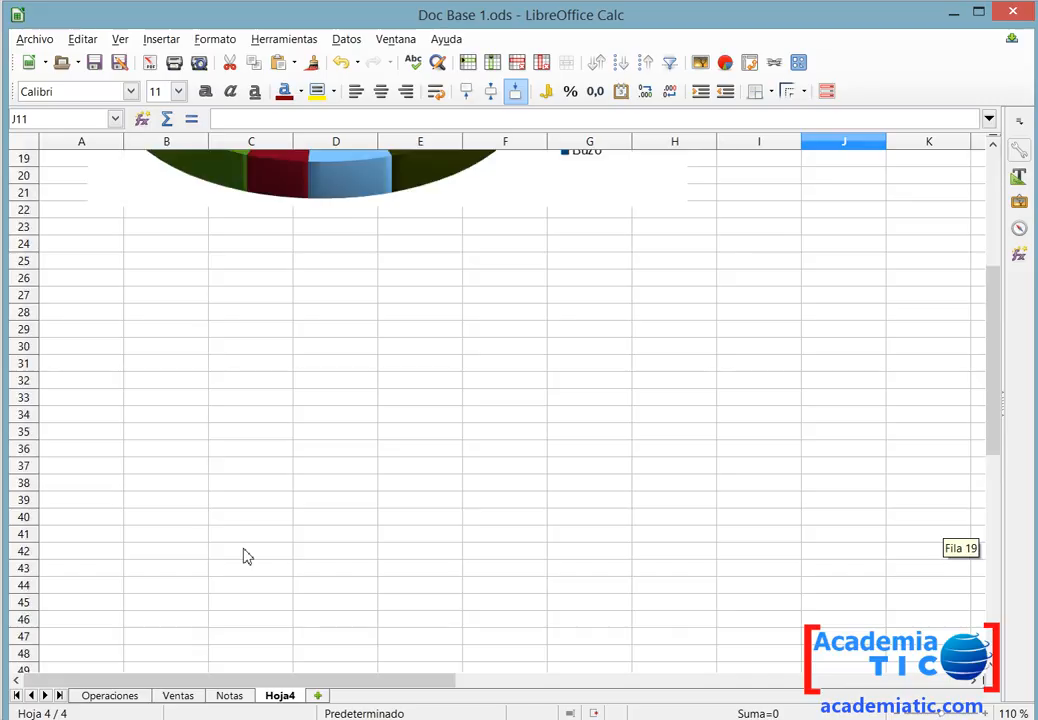
{"action": "left_click", "coordinate": [338, 380]}
{"action": "key", "text": "ctrl+v"}
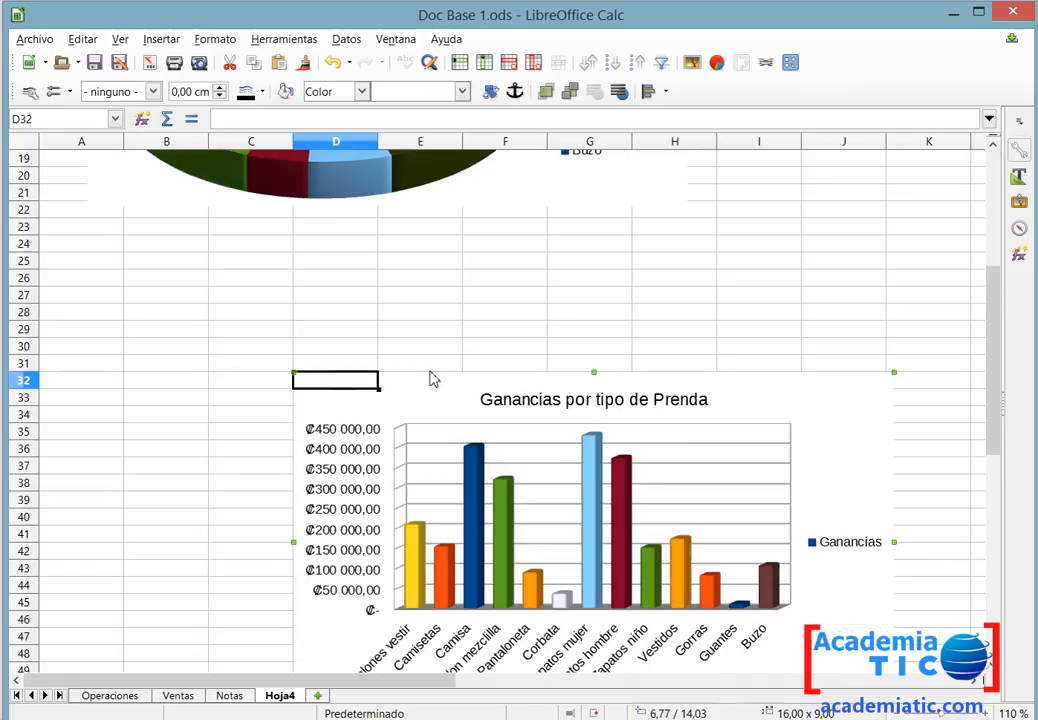
{"action": "mouse_move", "coordinate": [445, 398]}
{"action": "left_mouse_down"}
{"action": "mouse_move", "coordinate": [212, 259]}
{"action": "mouse_move", "coordinate": [225, 266]}
{"action": "left_mouse_up"}
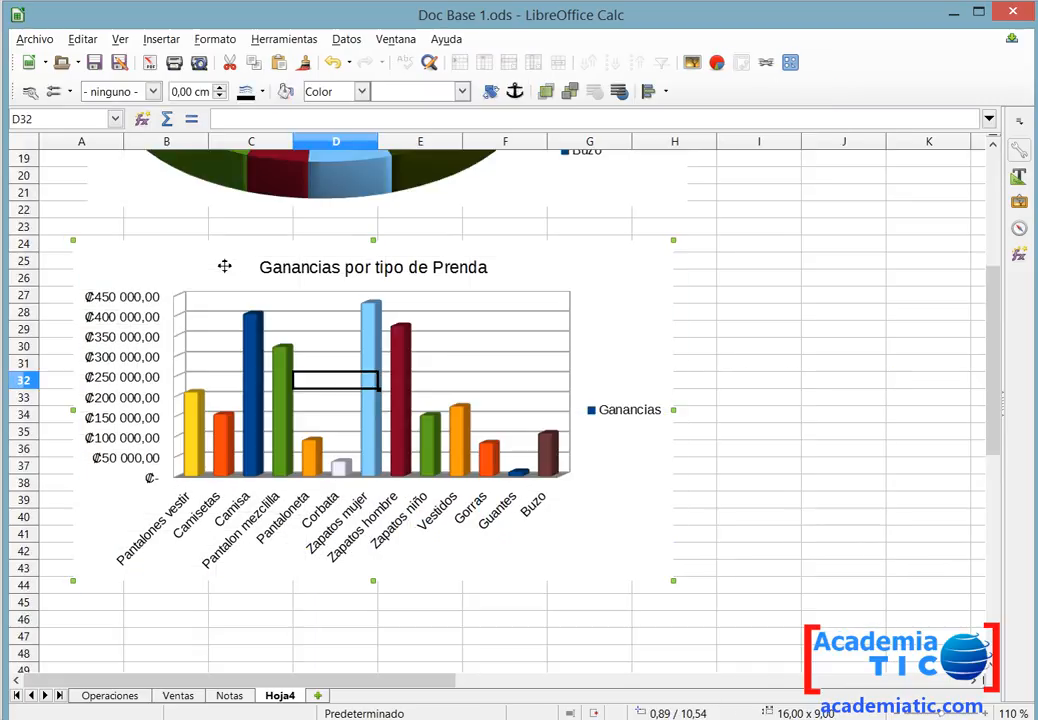